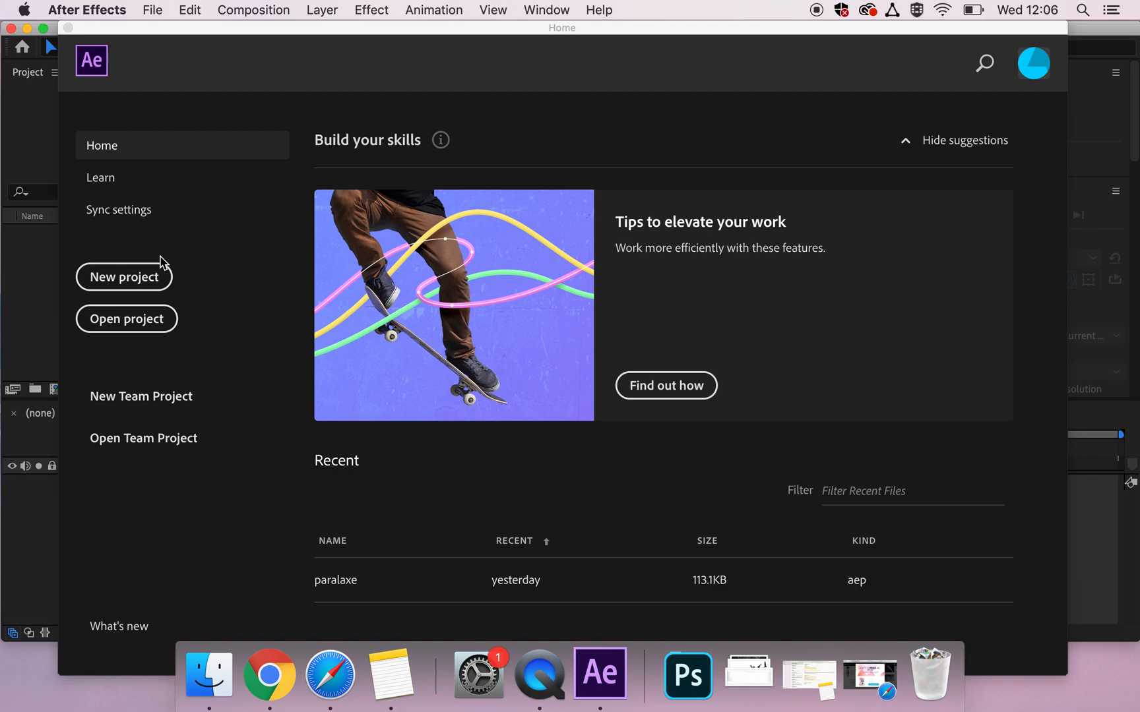
Step: Create a new project and import animation walk.psd from the Desktop as Composition - Retain Layer Sizes with editable layer styles
{"action": "left_click", "coordinate": [156, 274]}
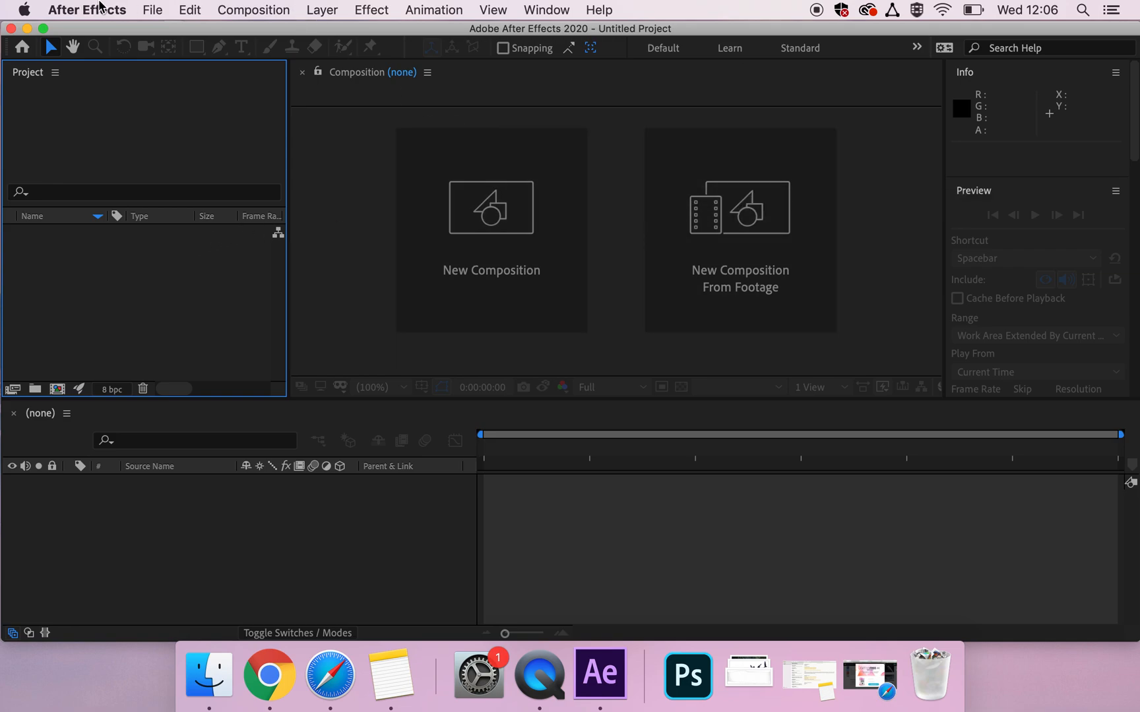
{"action": "left_click", "coordinate": [152, 10]}
{"action": "mouse_move", "coordinate": [191, 243]}
{"action": "left_click", "coordinate": [396, 243]}
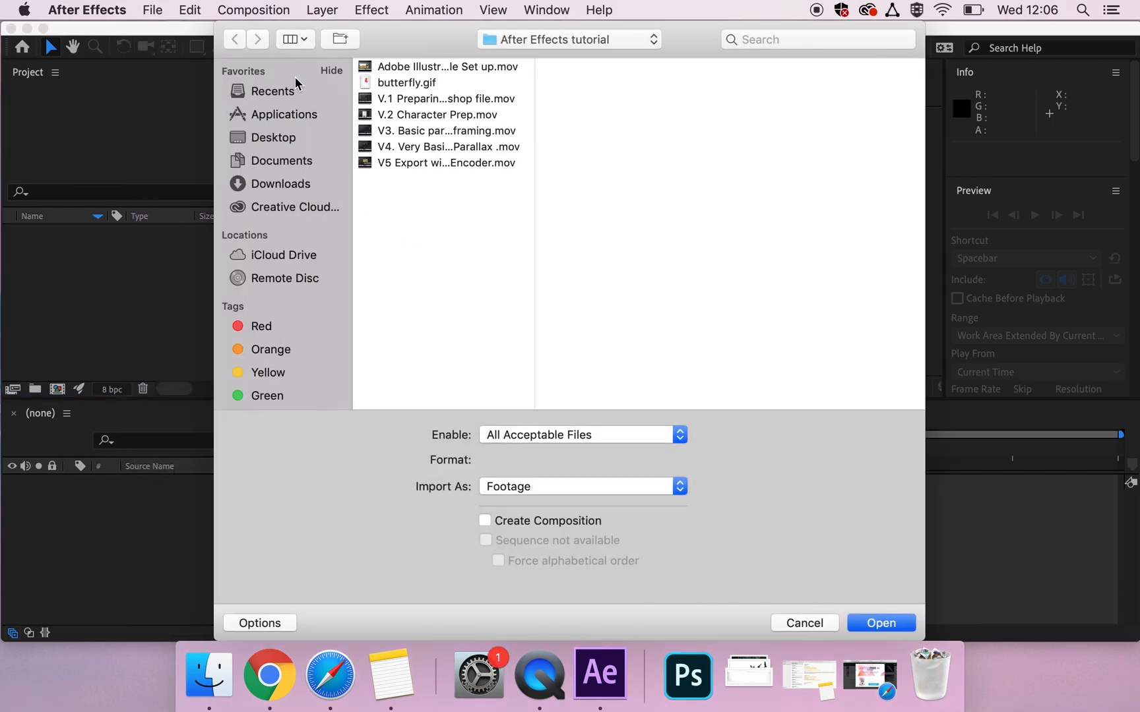
{"action": "left_click", "coordinate": [270, 141]}
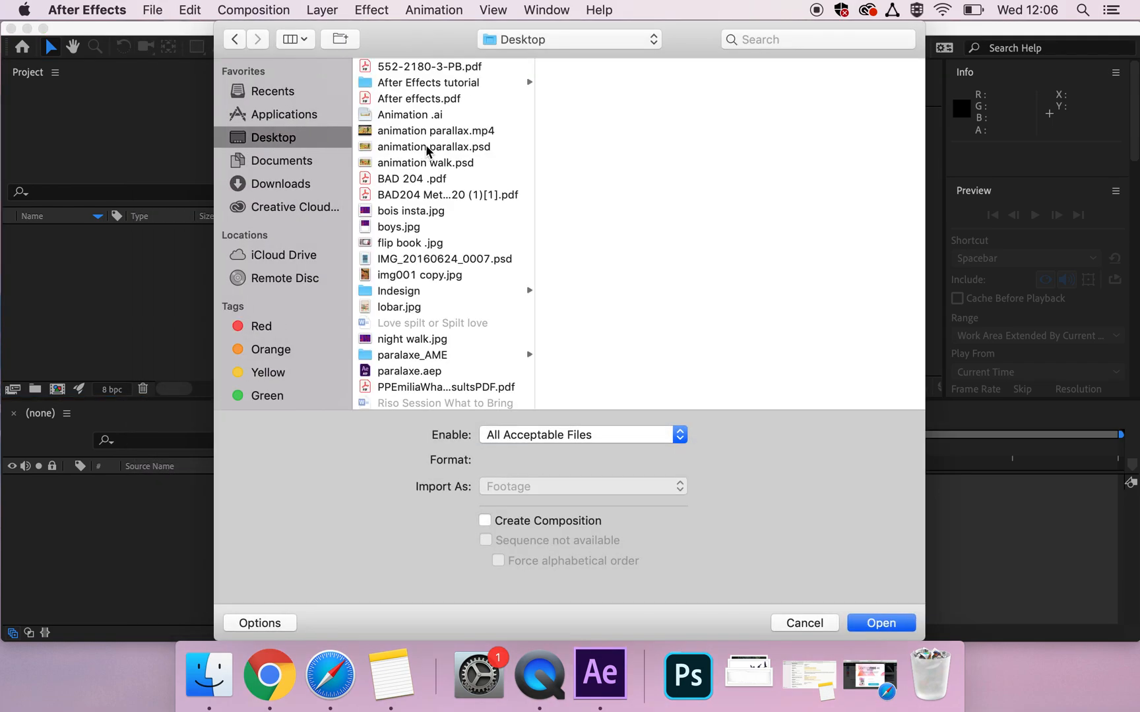
{"action": "left_click", "coordinate": [439, 163]}
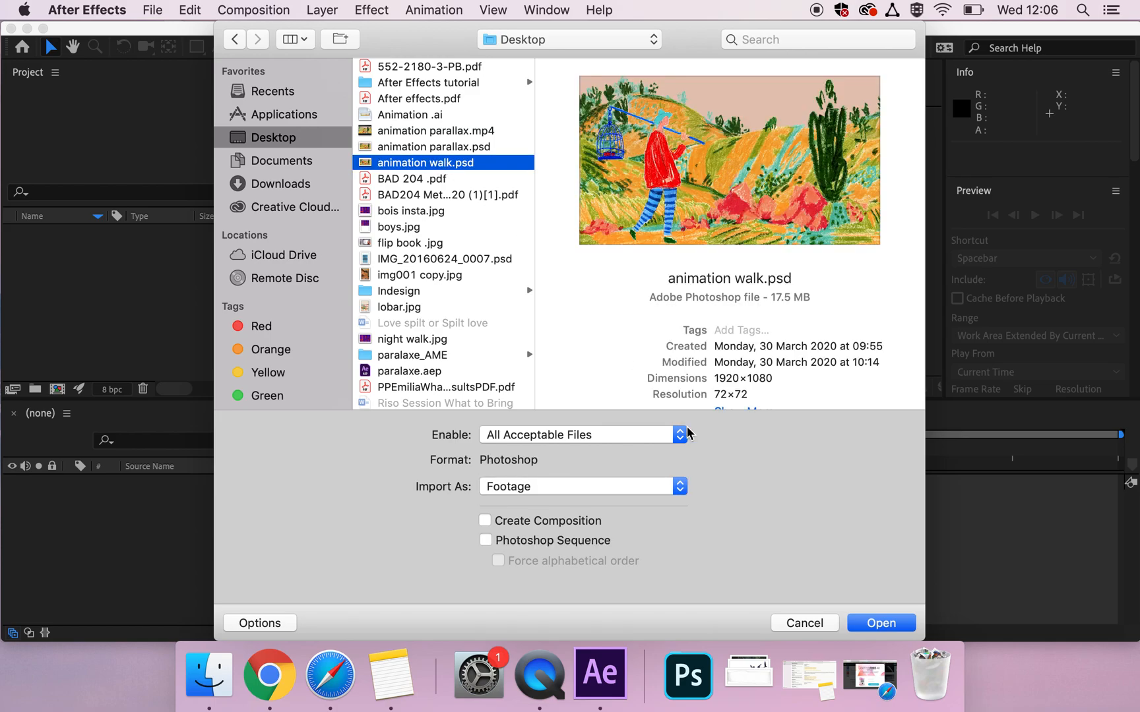
{"action": "left_click", "coordinate": [634, 487]}
{"action": "left_click", "coordinate": [634, 503]}
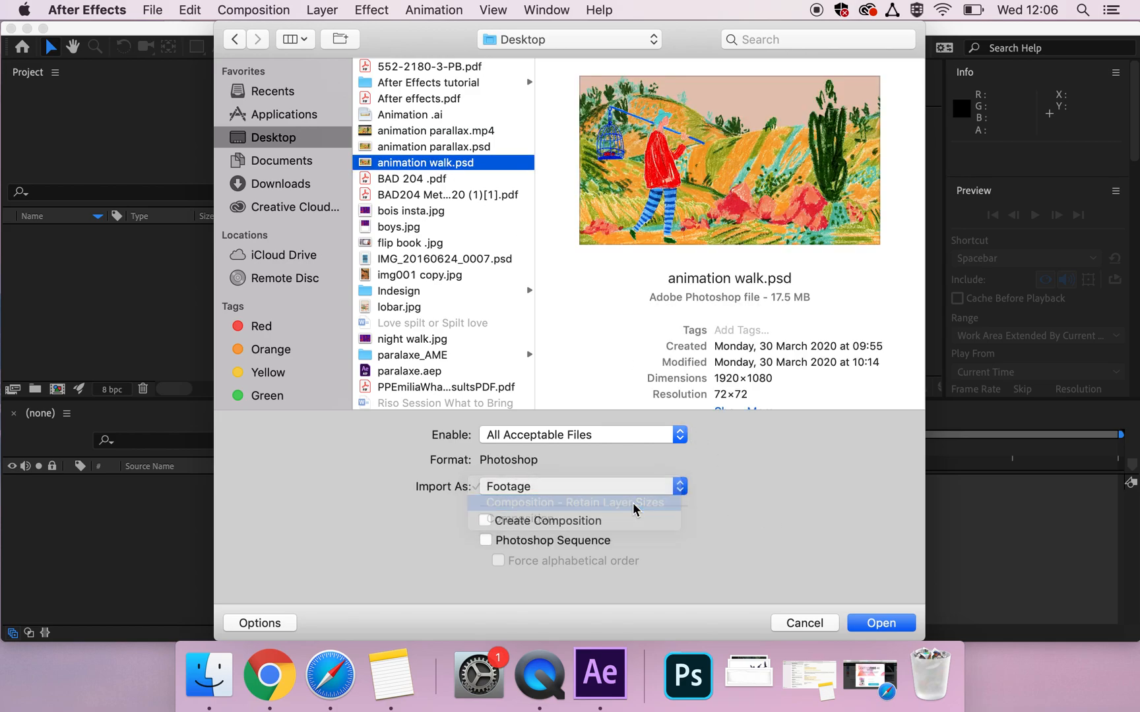
{"action": "left_click", "coordinate": [882, 624]}
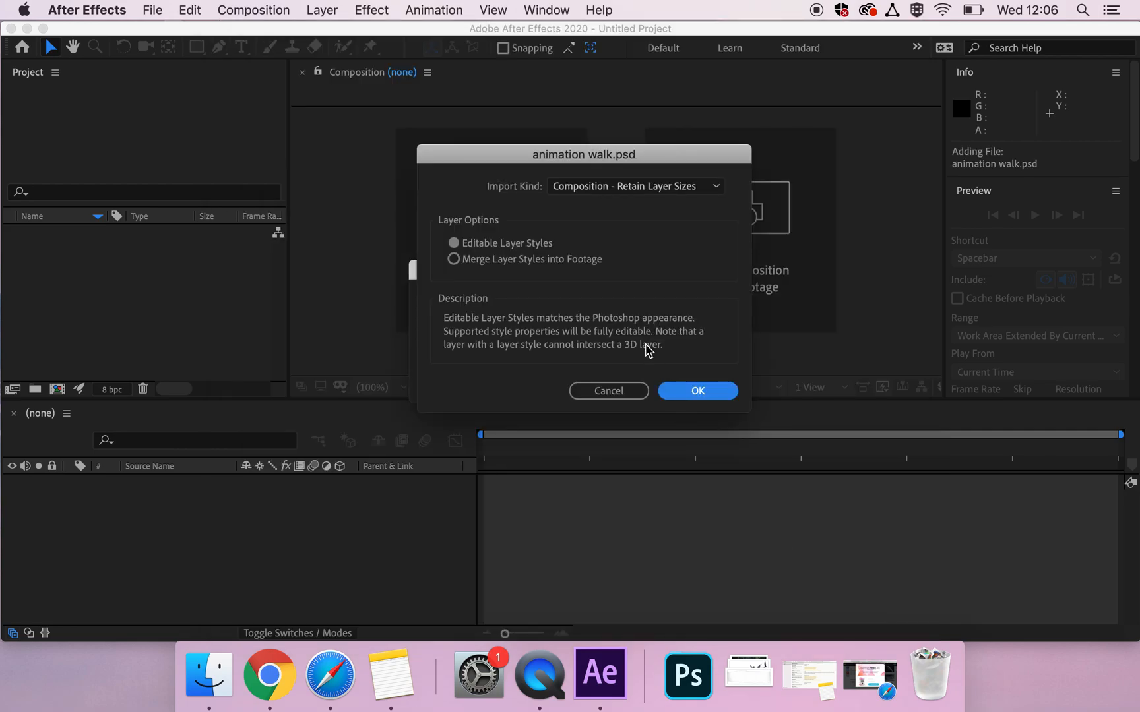
{"action": "left_click", "coordinate": [698, 391]}
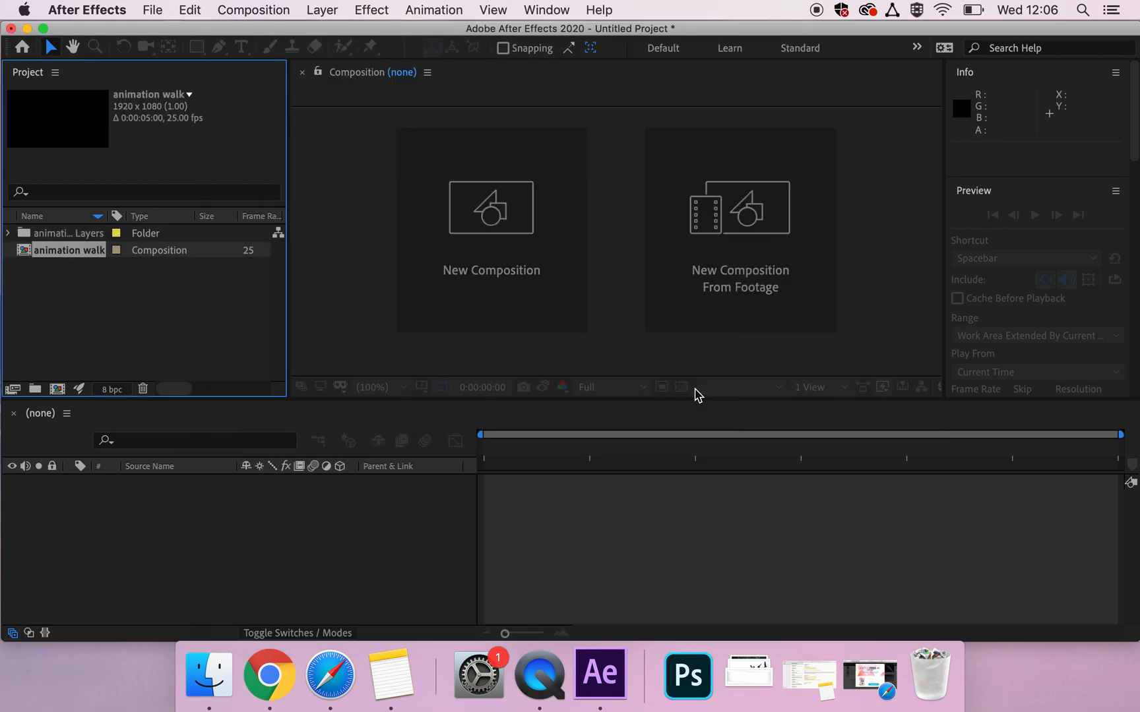
Step: Import butterfly.gif from the After Effects tutorial folder on the Desktop
{"action": "left_click", "coordinate": [151, 11]}
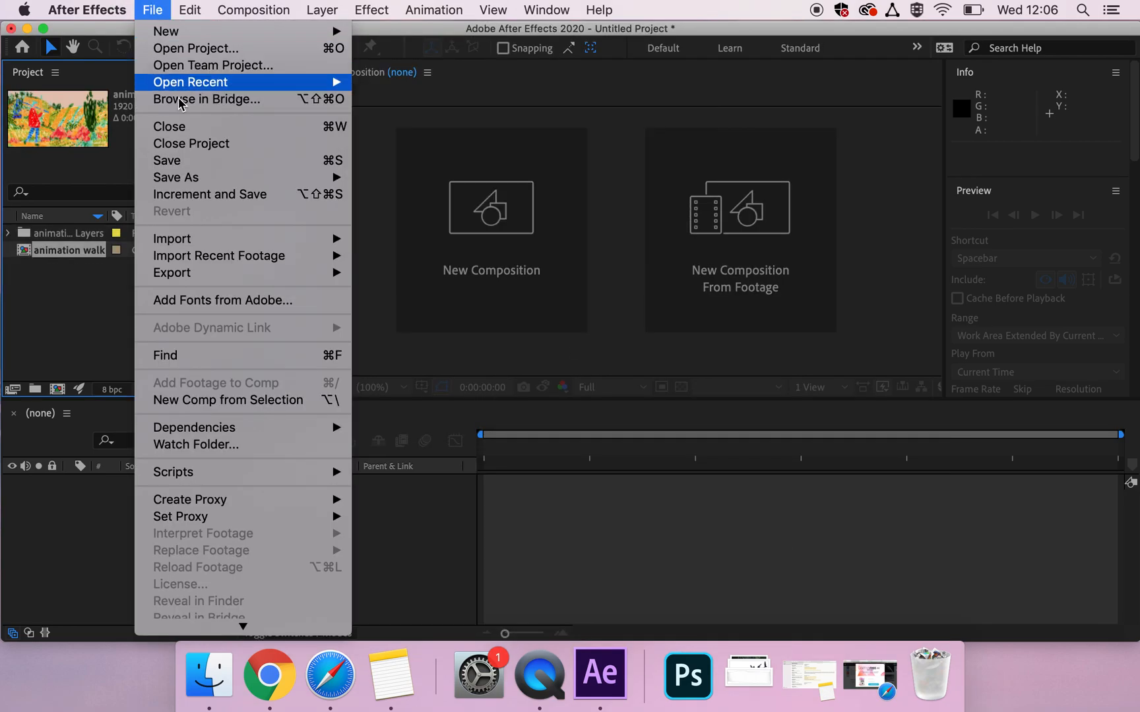
{"action": "mouse_move", "coordinate": [217, 247]}
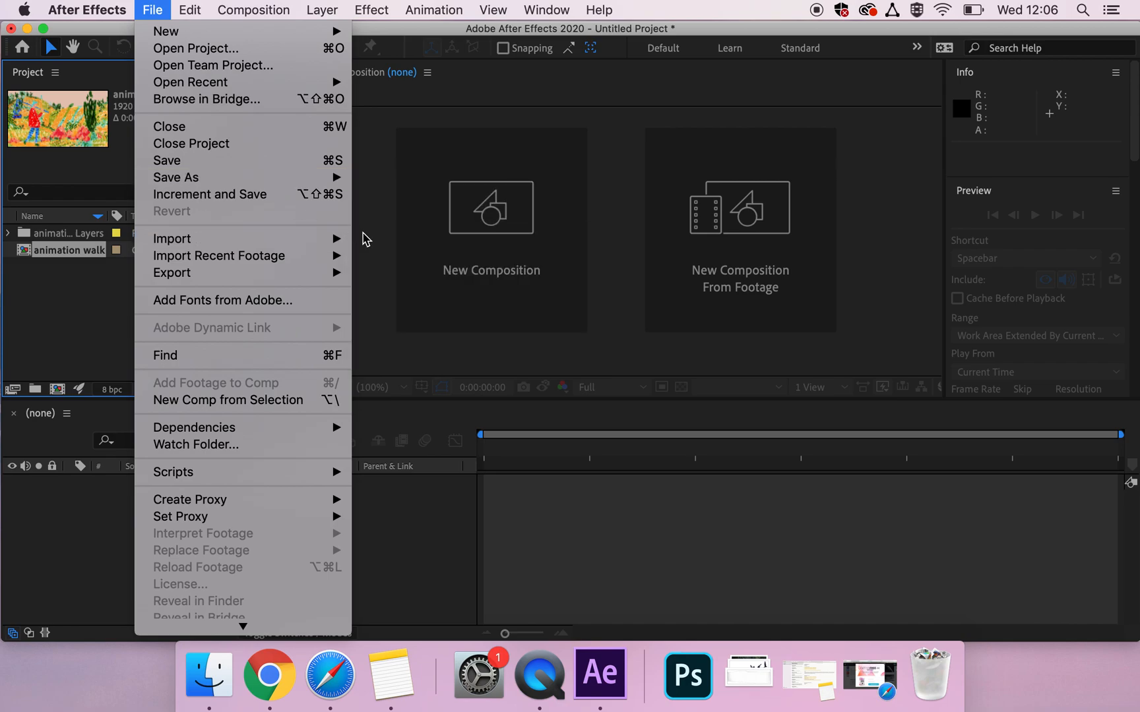
{"action": "left_click", "coordinate": [376, 240]}
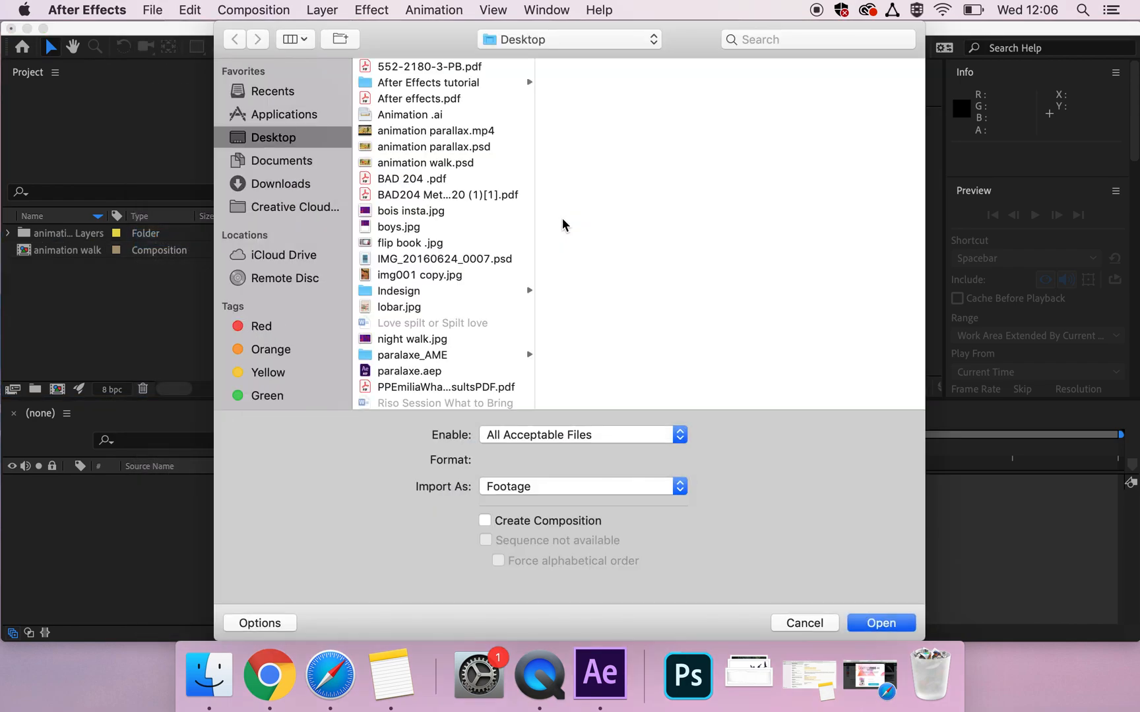
{"action": "left_click", "coordinate": [410, 84]}
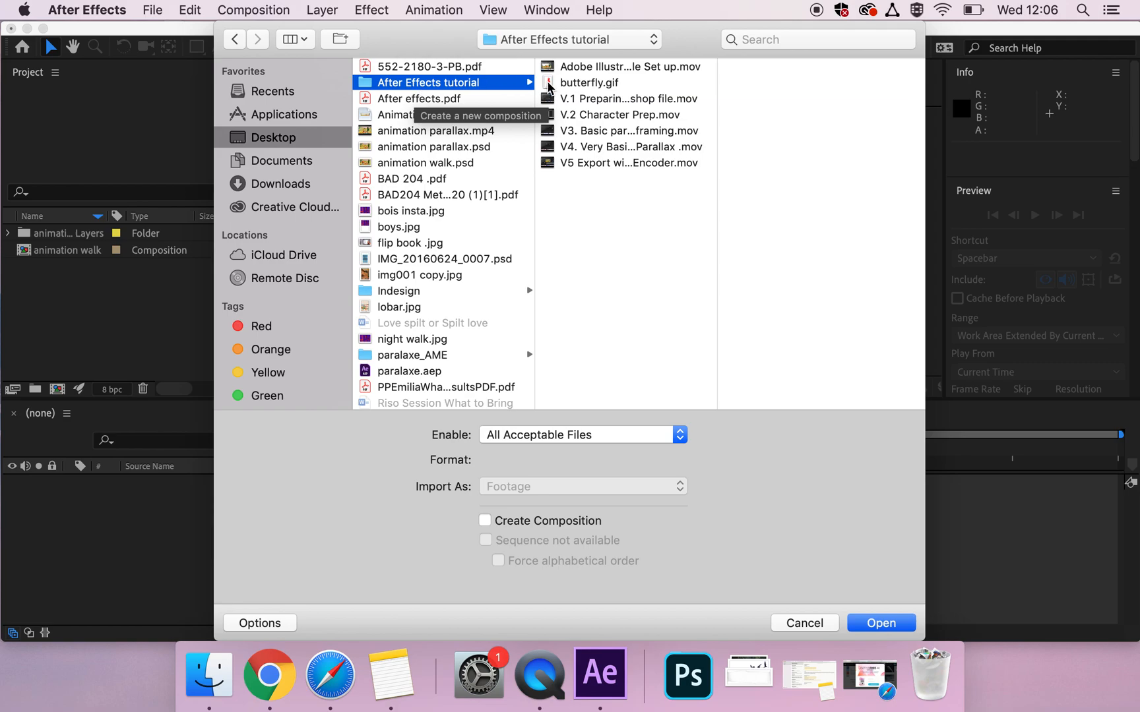
{"action": "left_click", "coordinate": [553, 99]}
{"action": "left_click", "coordinate": [563, 89]}
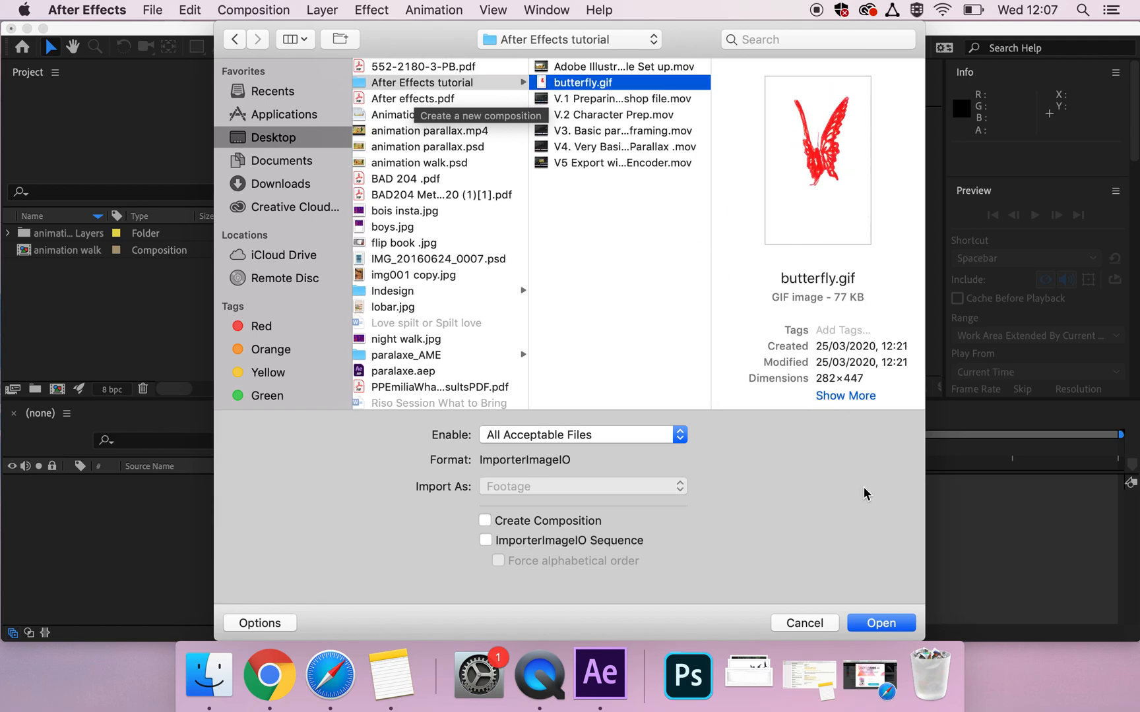
{"action": "left_click", "coordinate": [897, 624]}
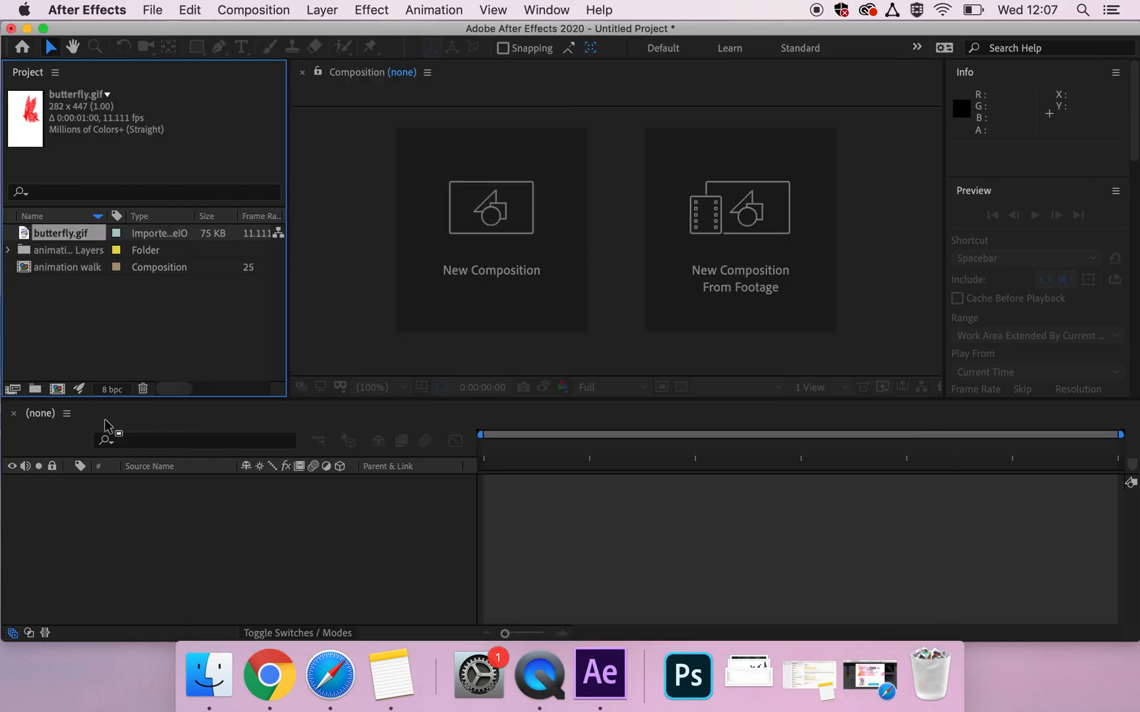
Step: Open the animation walk composition and its nested walking character composition to review the character's layers
{"action": "left_click", "coordinate": [76, 266]}
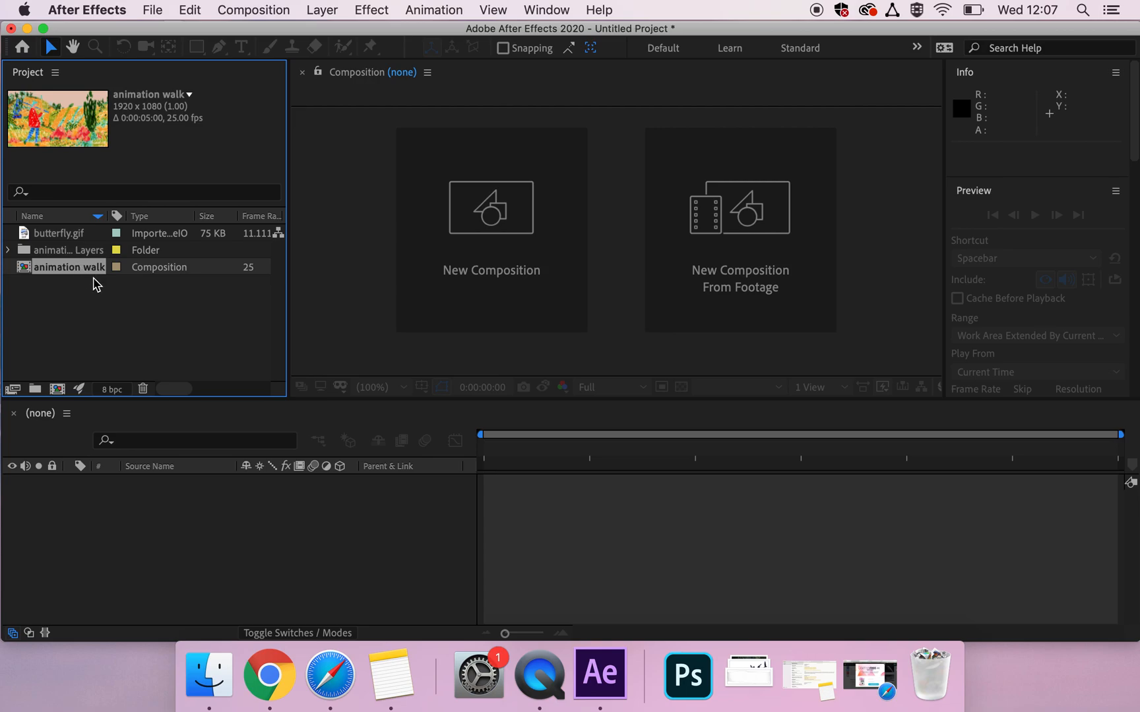
{"action": "double_click", "coordinate": [69, 267]}
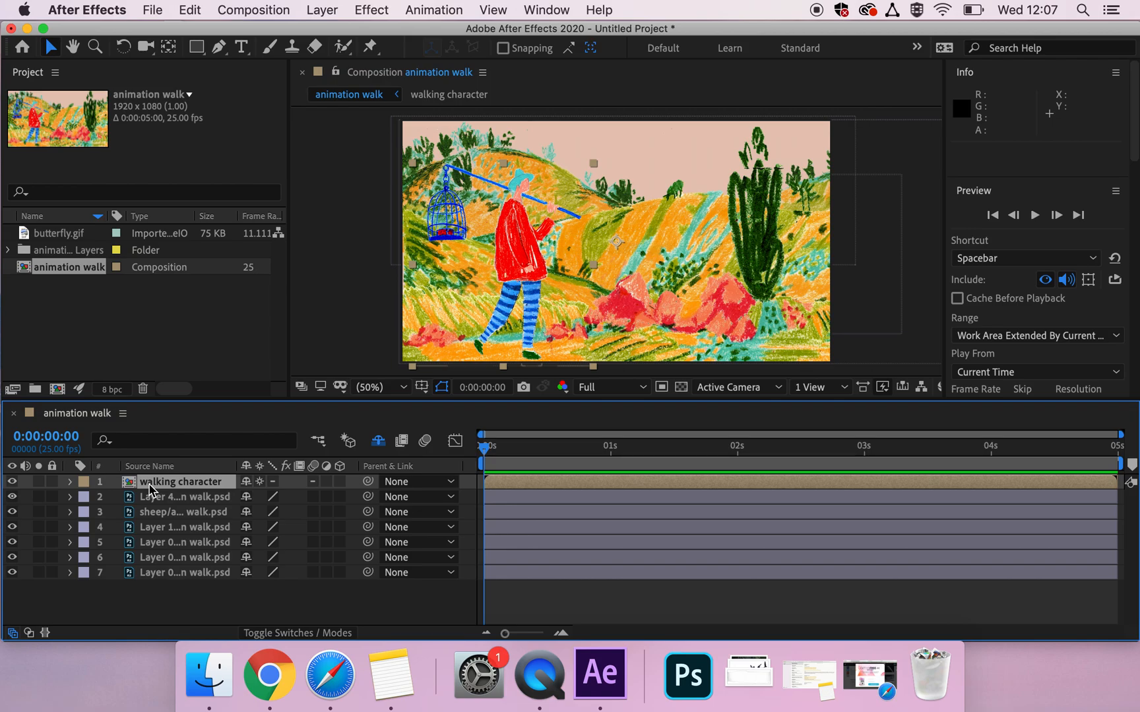
{"action": "double_click", "coordinate": [150, 487]}
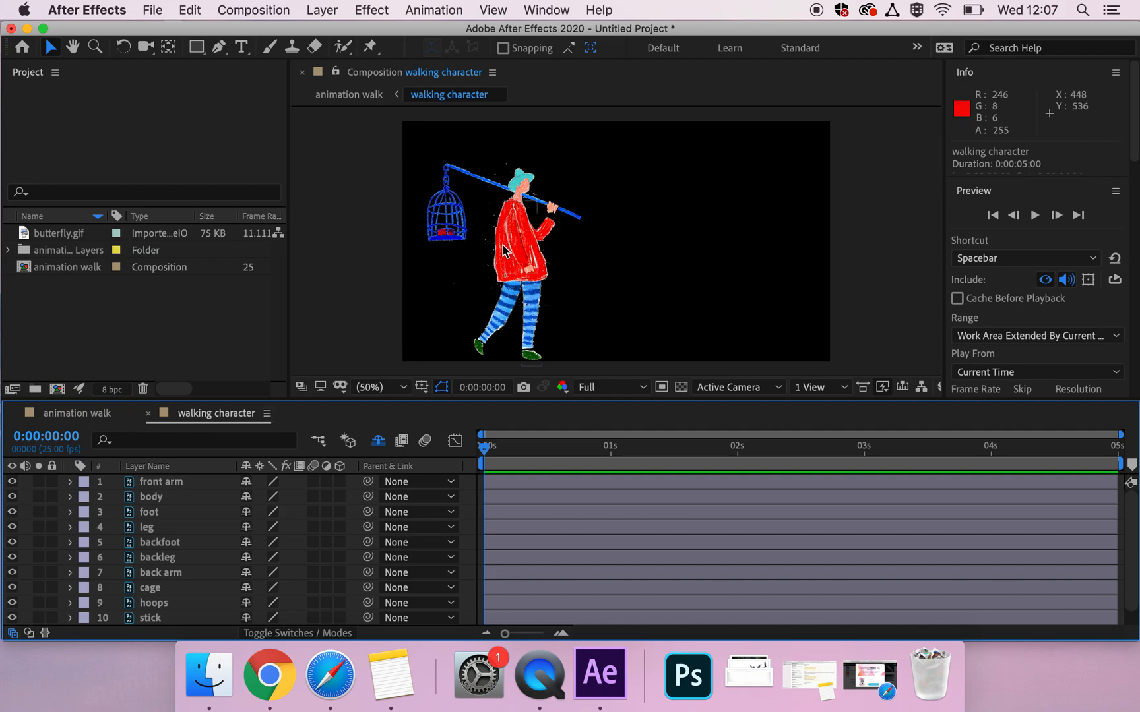
{"action": "scroll", "coordinate": [153, 516], "scroll_direction": "down", "scroll_amount": 1}
{"action": "scroll", "coordinate": [154, 517], "scroll_direction": "up", "scroll_amount": 1}
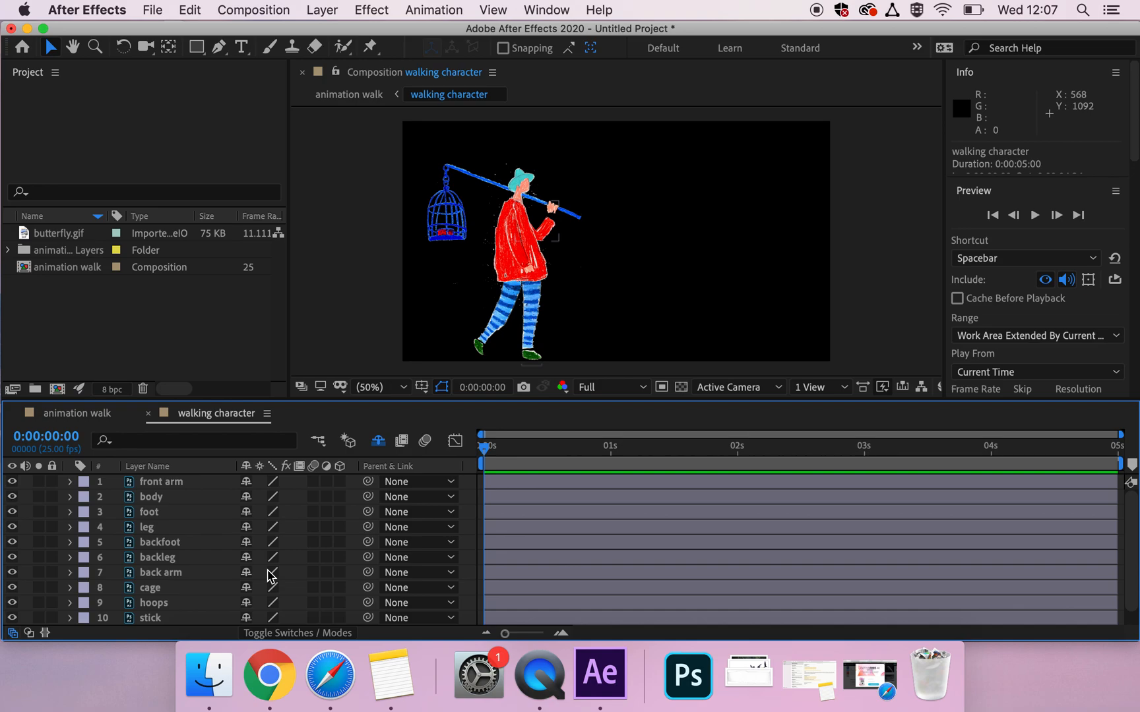
Step: Parent the front arm layer to the body layer
{"action": "left_click", "coordinate": [153, 483]}
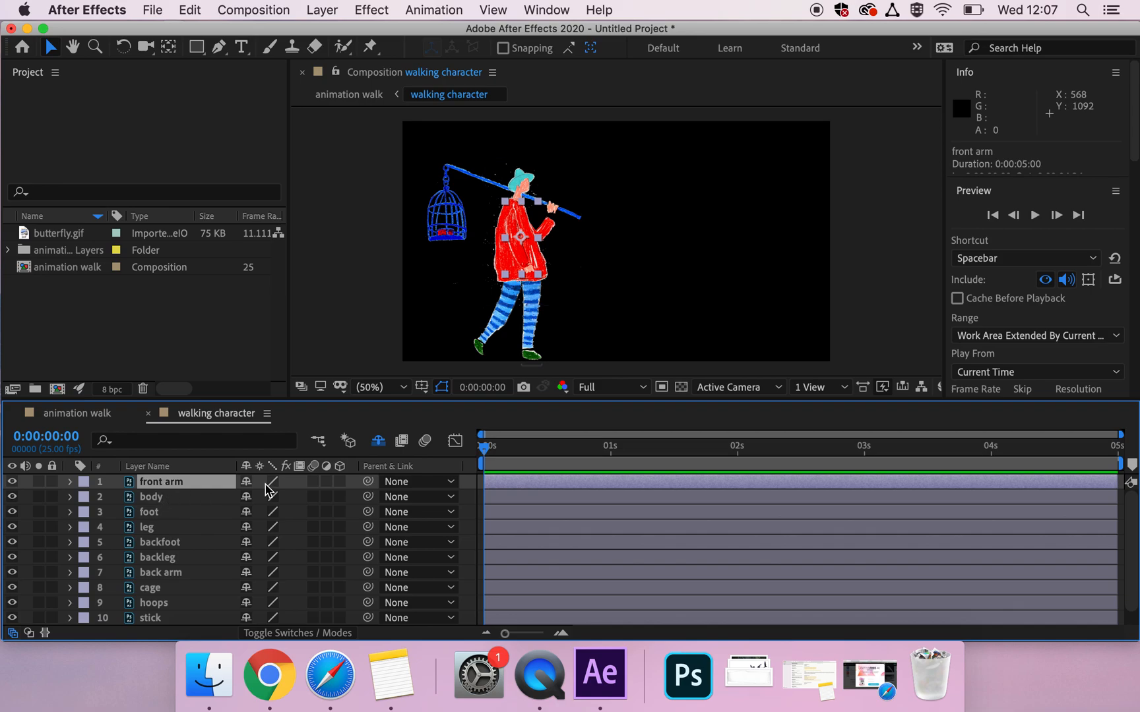
{"action": "left_click", "coordinate": [405, 483]}
{"action": "left_click", "coordinate": [414, 471]}
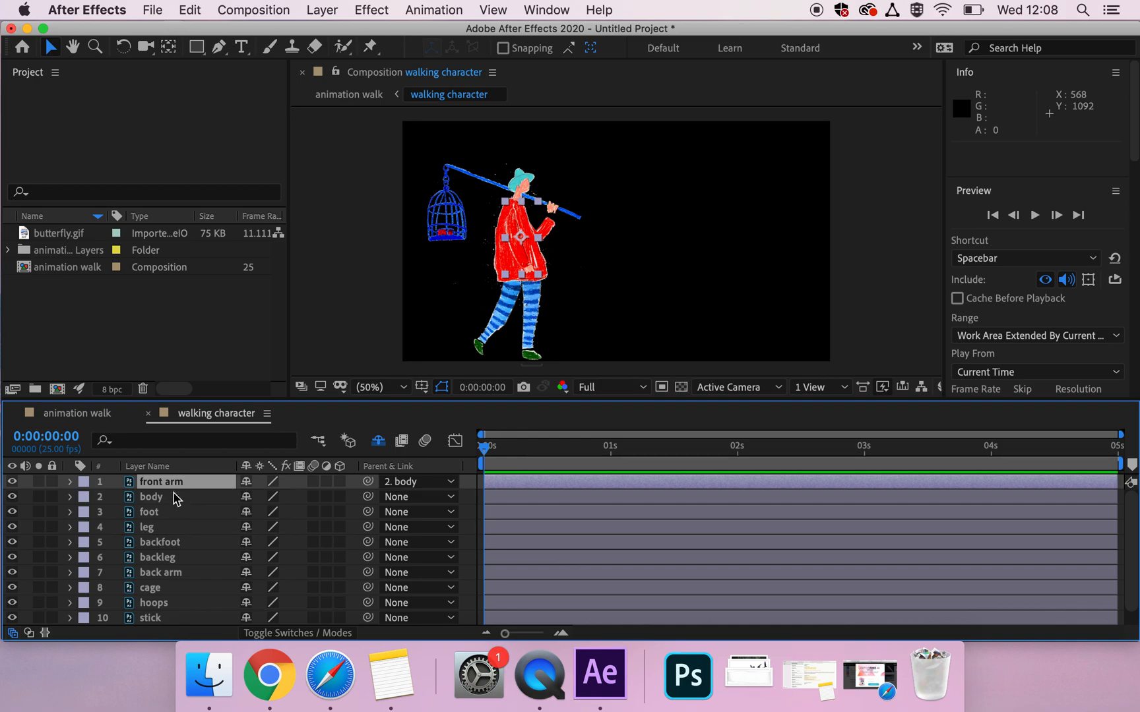
Step: Parent the foot layer to the leg layer, and the leg layer to the body
{"action": "left_click", "coordinate": [175, 514]}
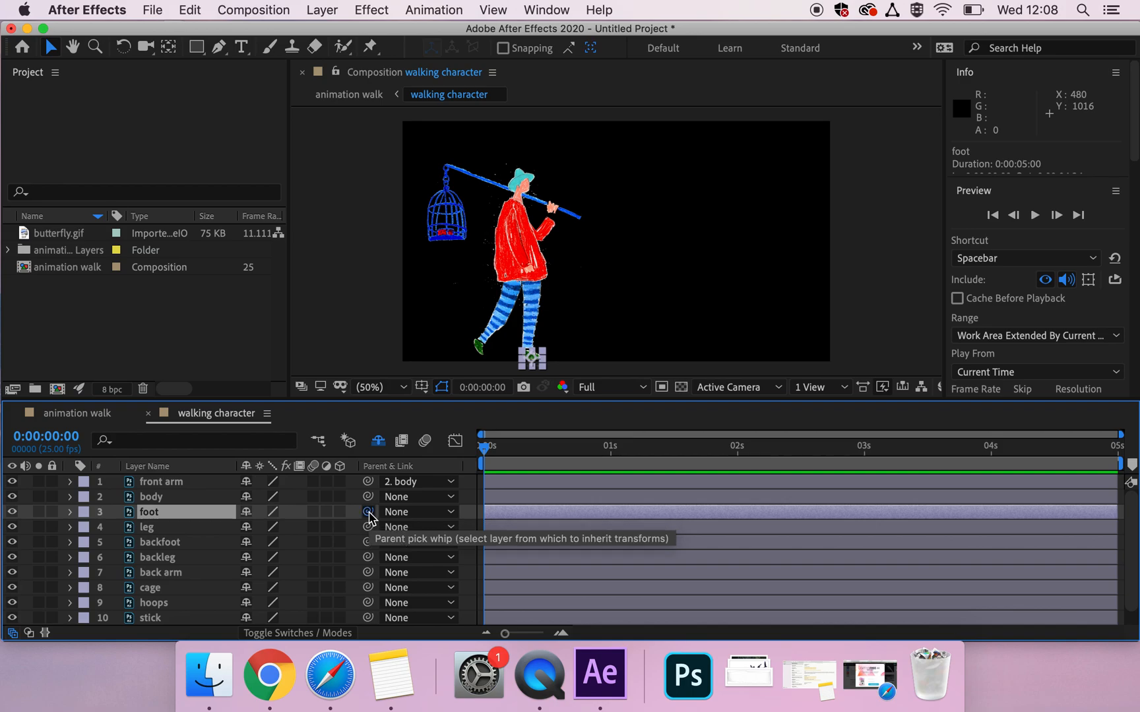
{"action": "left_click_drag", "start_coordinate": [369, 517], "coordinate": [176, 531]}
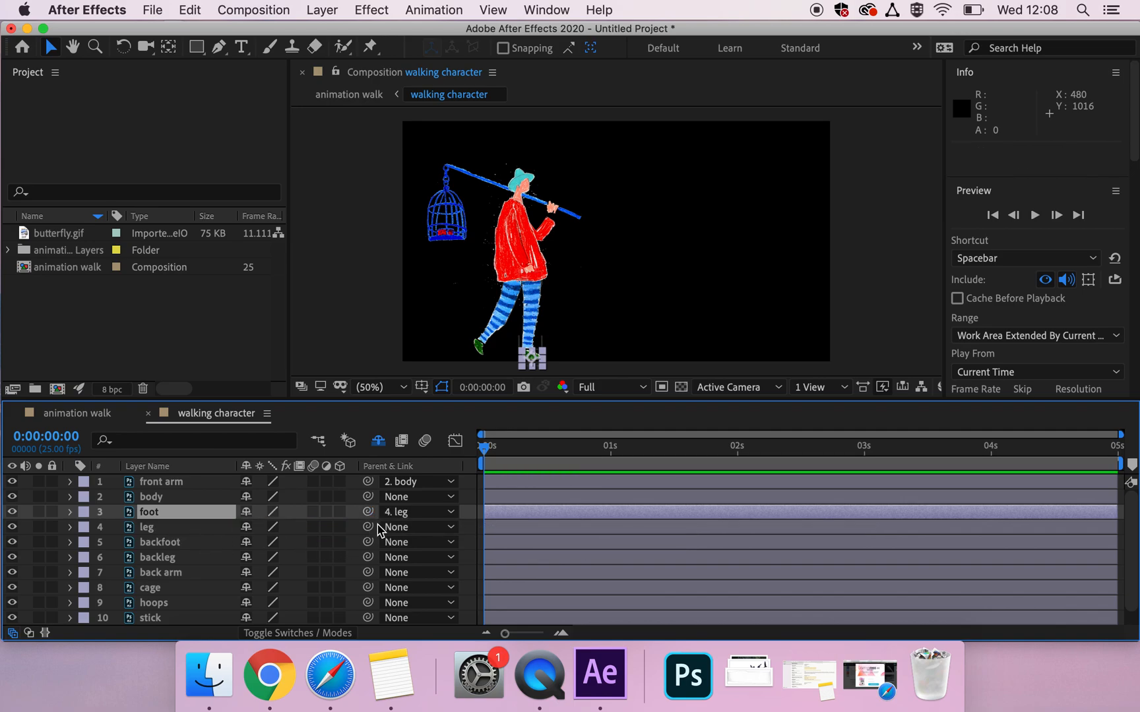
{"action": "left_click_drag", "start_coordinate": [370, 532], "coordinate": [191, 498]}
Step: Parent the backfoot layer to backleg, and parent both backleg and back arm to the body
{"action": "left_click", "coordinate": [170, 545]}
{"action": "left_click_drag", "start_coordinate": [369, 543], "coordinate": [170, 564]}
{"action": "left_click_drag", "start_coordinate": [368, 558], "coordinate": [183, 505]}
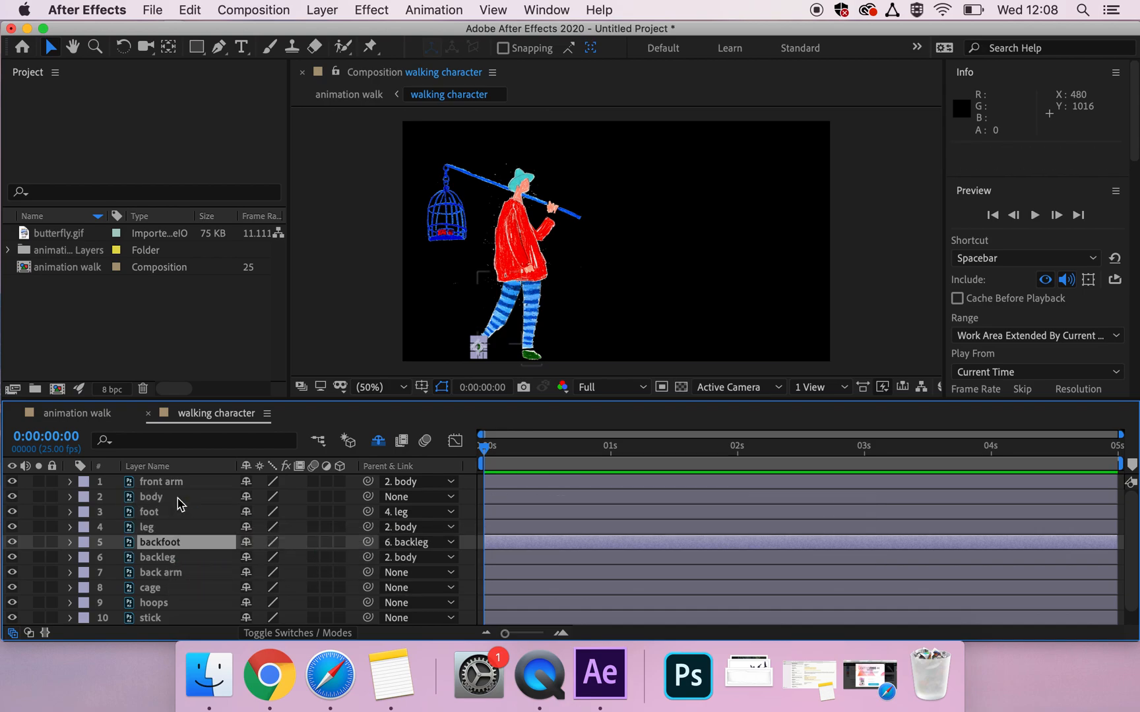
{"action": "left_click", "coordinate": [201, 572]}
{"action": "left_click_drag", "start_coordinate": [368, 573], "coordinate": [168, 505]}
Step: Parent the cage layer to hoops, and parent hoops and stick layer 10 to stick layer 11
{"action": "left_click", "coordinate": [167, 589]}
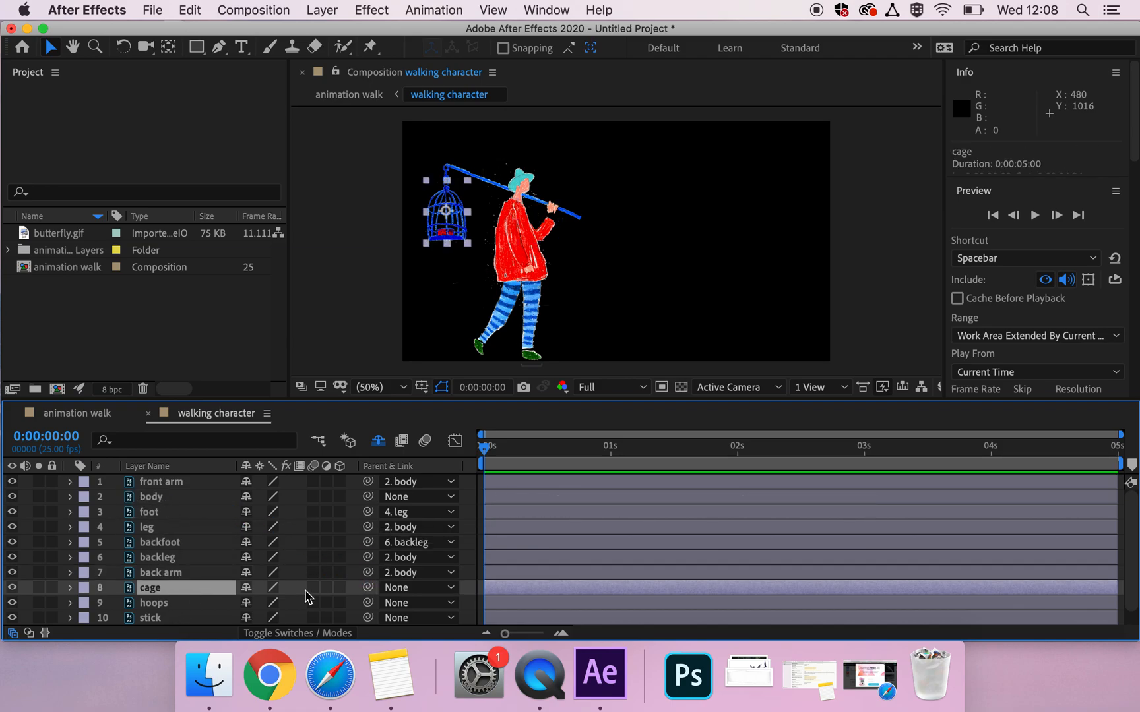
{"action": "left_click_drag", "start_coordinate": [370, 592], "coordinate": [236, 602]}
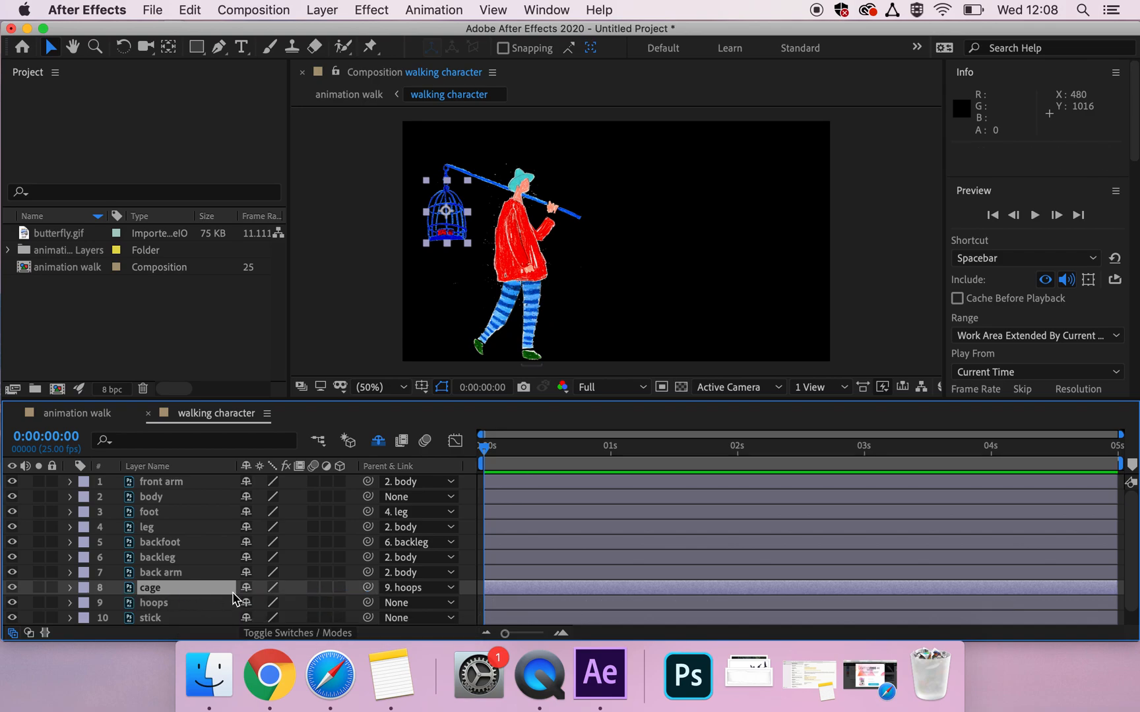
{"action": "scroll", "coordinate": [234, 600], "scroll_direction": "down", "scroll_amount": 1}
{"action": "left_click_drag", "start_coordinate": [367, 587], "coordinate": [170, 592]}
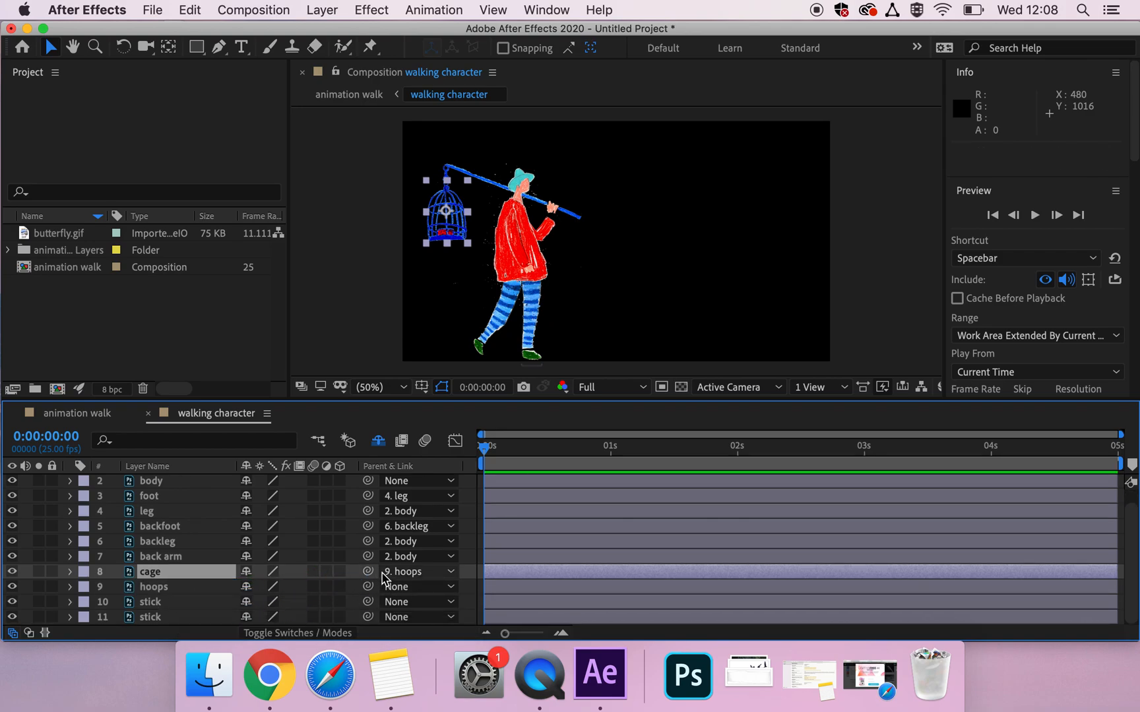
{"action": "left_click_drag", "start_coordinate": [369, 592], "coordinate": [155, 618]}
{"action": "left_click_drag", "start_coordinate": [367, 602], "coordinate": [169, 626]}
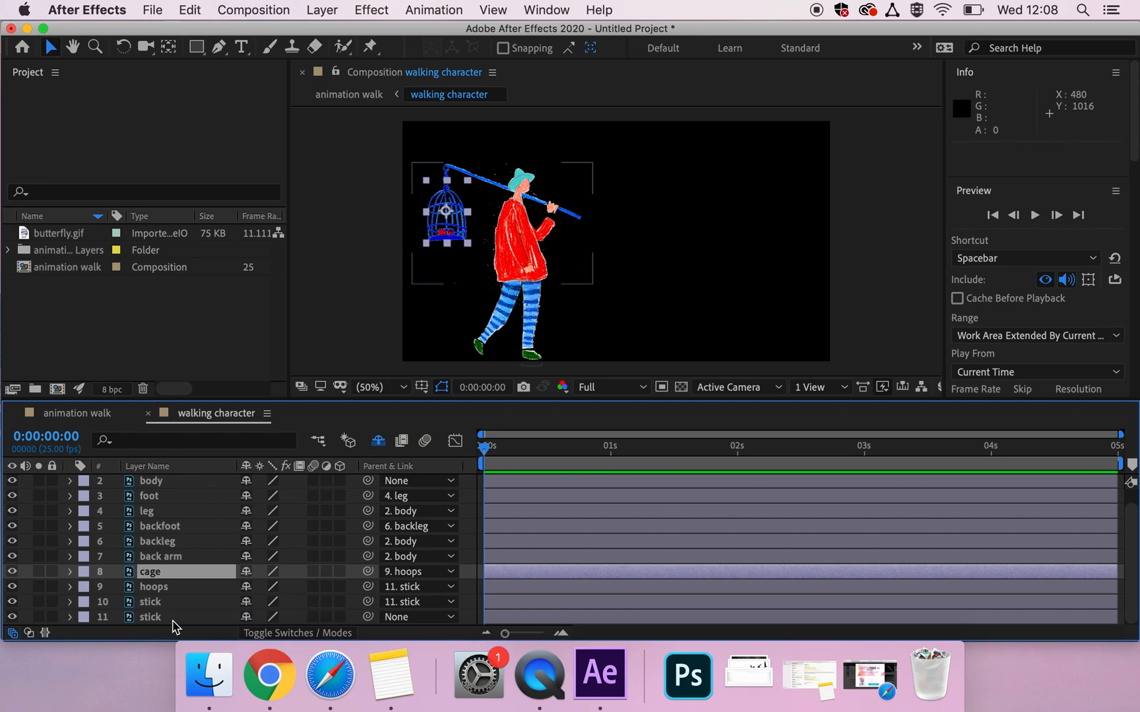
Step: Parent stick layer 11 to the body layer
{"action": "left_click_drag", "start_coordinate": [368, 616], "coordinate": [193, 471]}
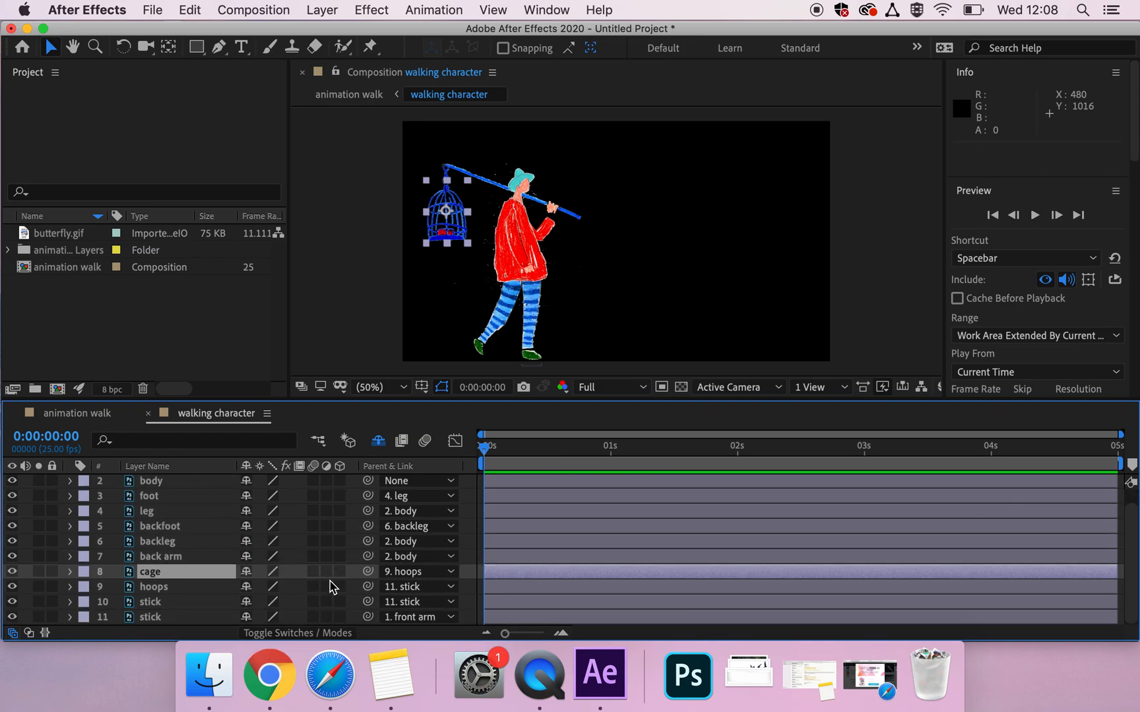
{"action": "left_click", "coordinate": [396, 616]}
{"action": "left_click", "coordinate": [426, 471]}
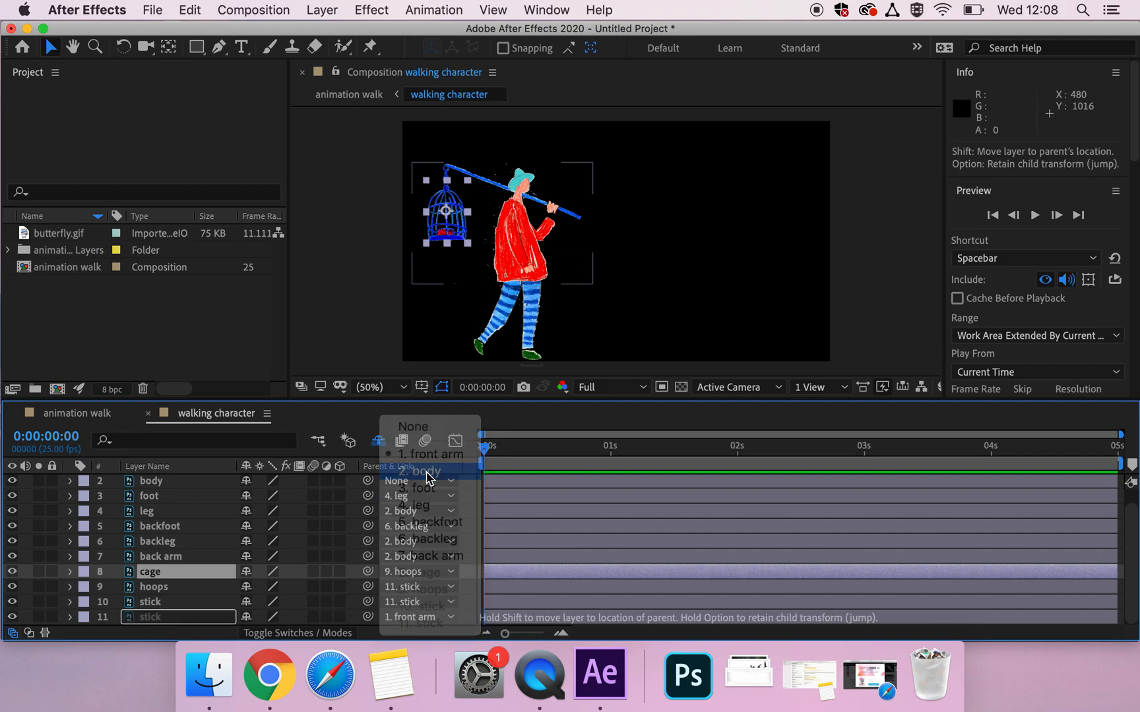
Step: Test rotating the front arm layer to -10° about its current anchor point, undo the rotation and collapse the layer's properties
{"action": "scroll", "coordinate": [302, 501], "scroll_direction": "up", "scroll_amount": 1}
{"action": "left_click", "coordinate": [179, 481]}
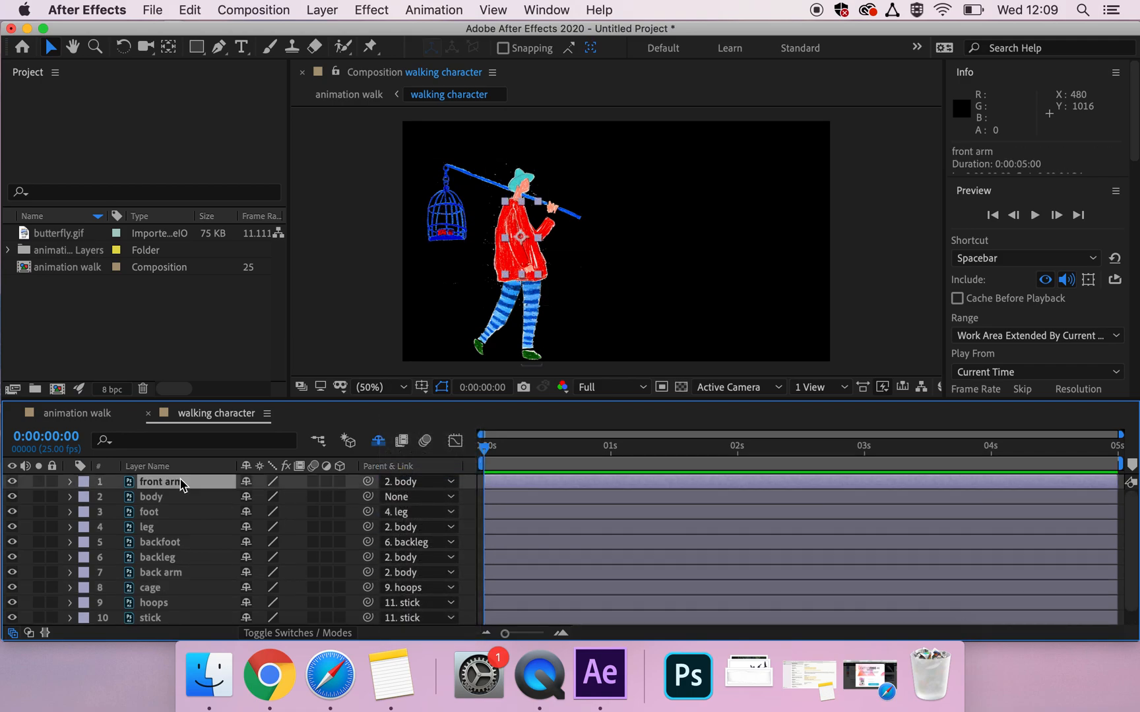
{"action": "left_click", "coordinate": [155, 499]}
{"action": "left_click", "coordinate": [144, 484]}
{"action": "left_click", "coordinate": [69, 482]}
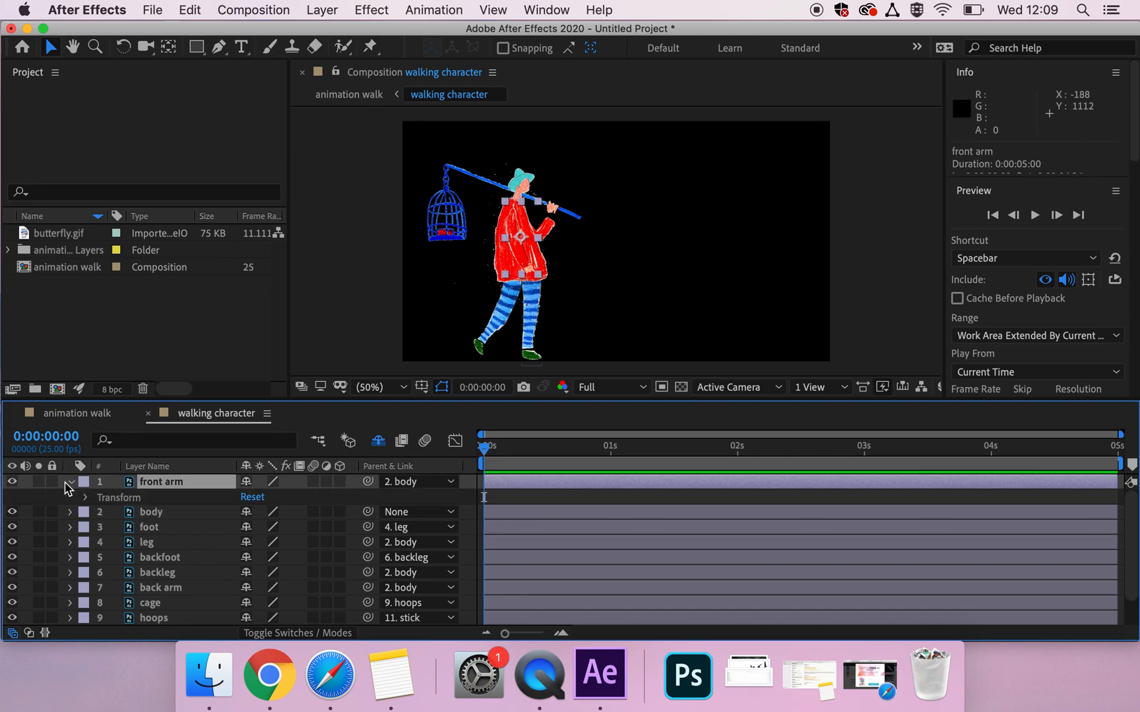
{"action": "left_click", "coordinate": [87, 498]}
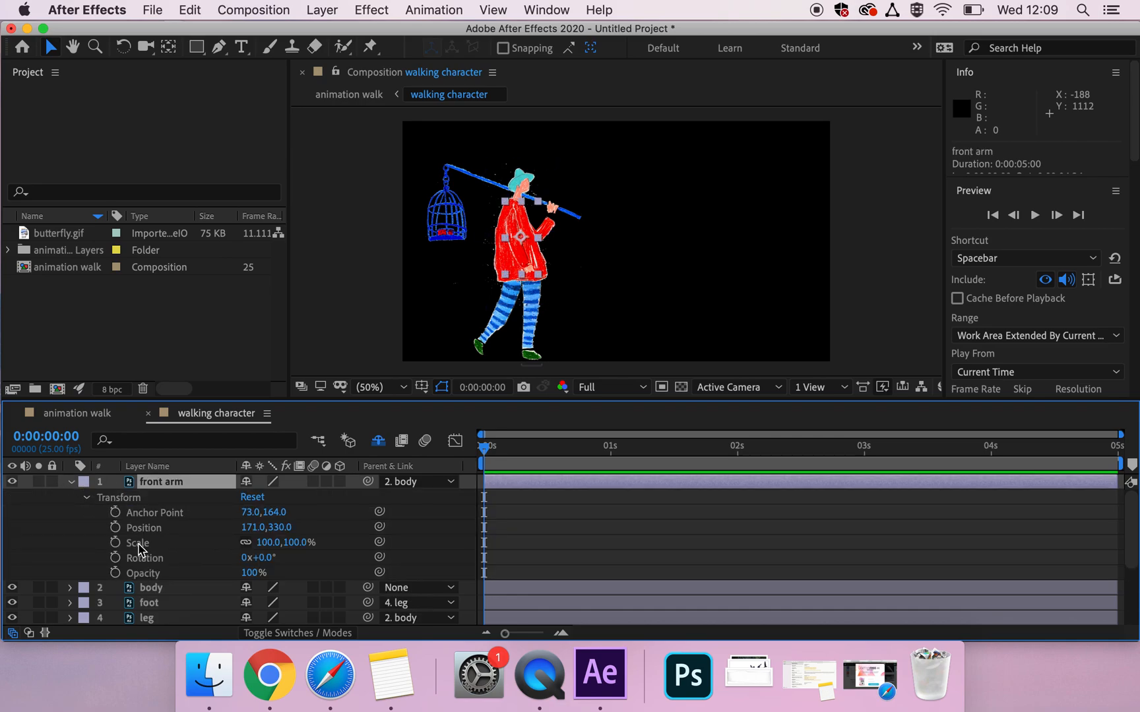
{"action": "left_click_drag", "start_coordinate": [265, 560], "coordinate": [244, 536]}
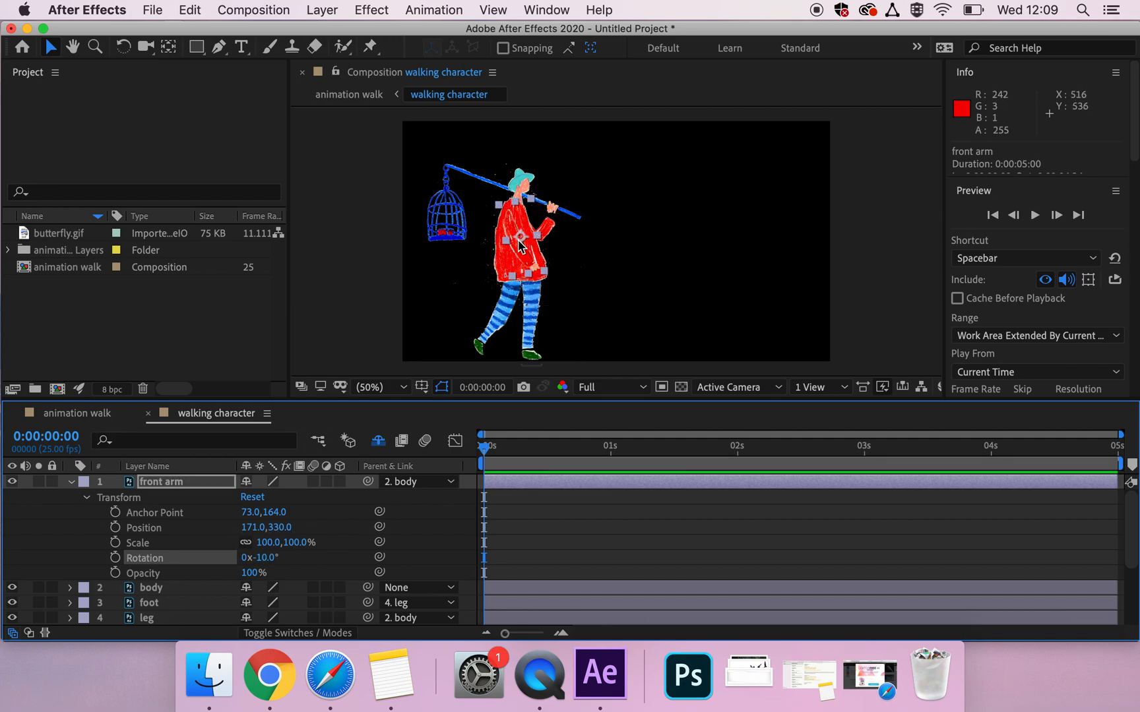
{"action": "key", "text": "super+z"}
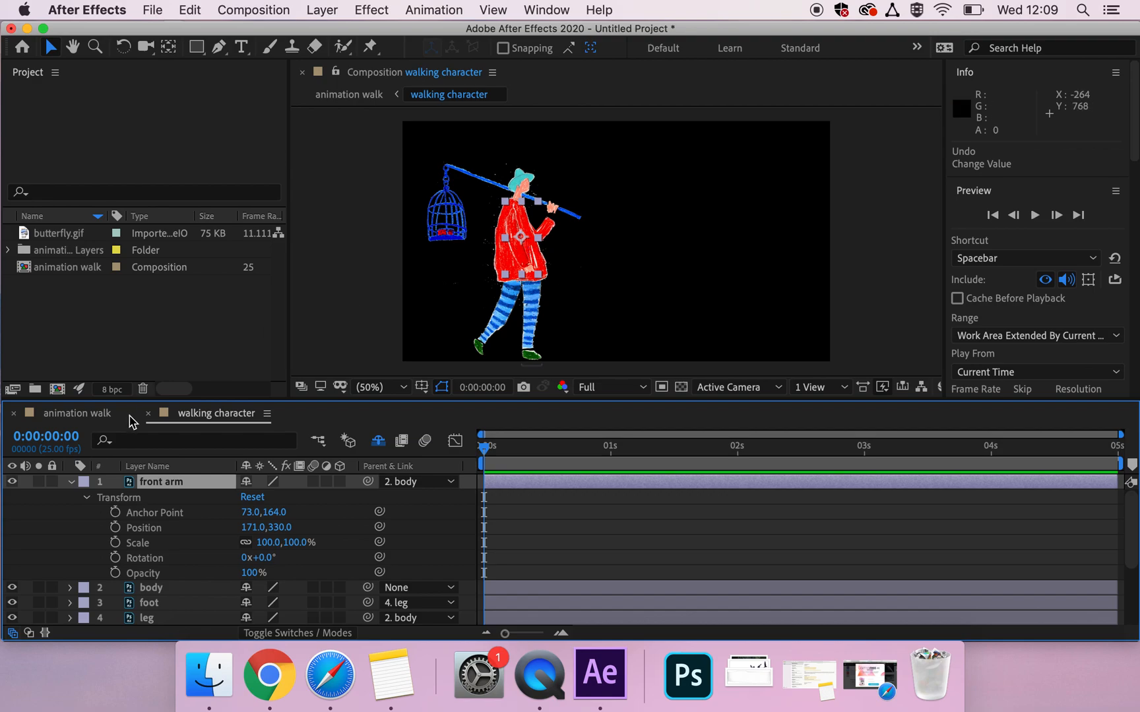
{"action": "left_click", "coordinate": [71, 482]}
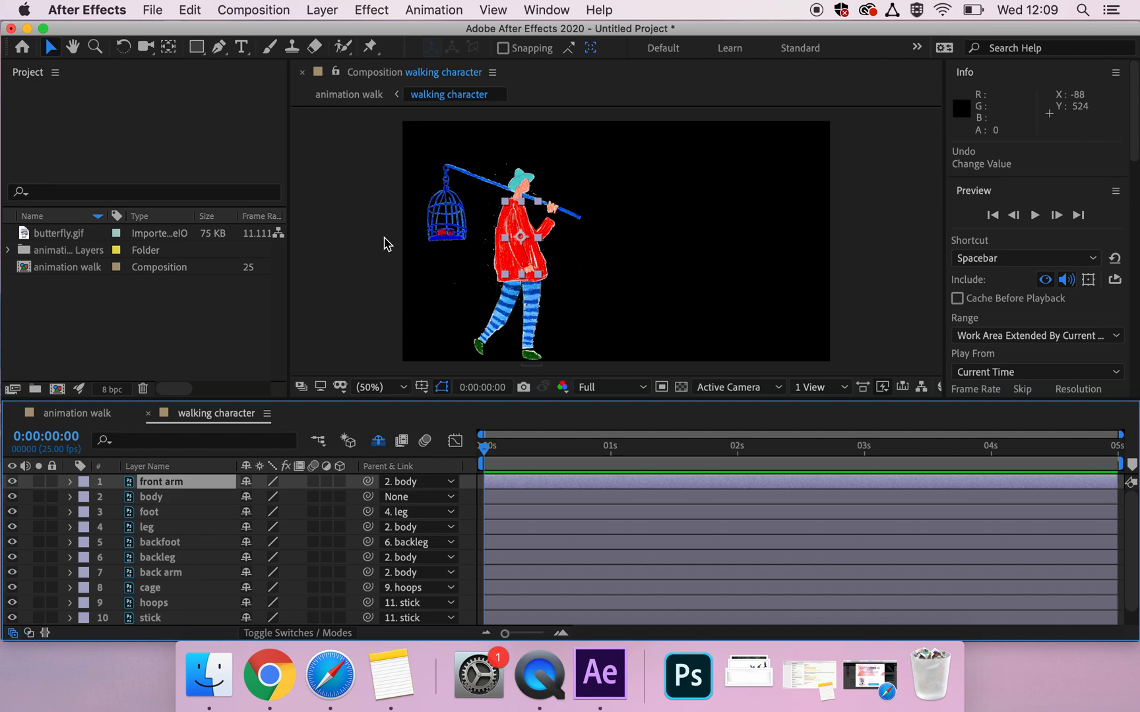
Step: Move the front arm layer's anchor point to the shoulder and the foot layer's anchor point to the ankle
{"action": "left_click", "coordinate": [169, 48]}
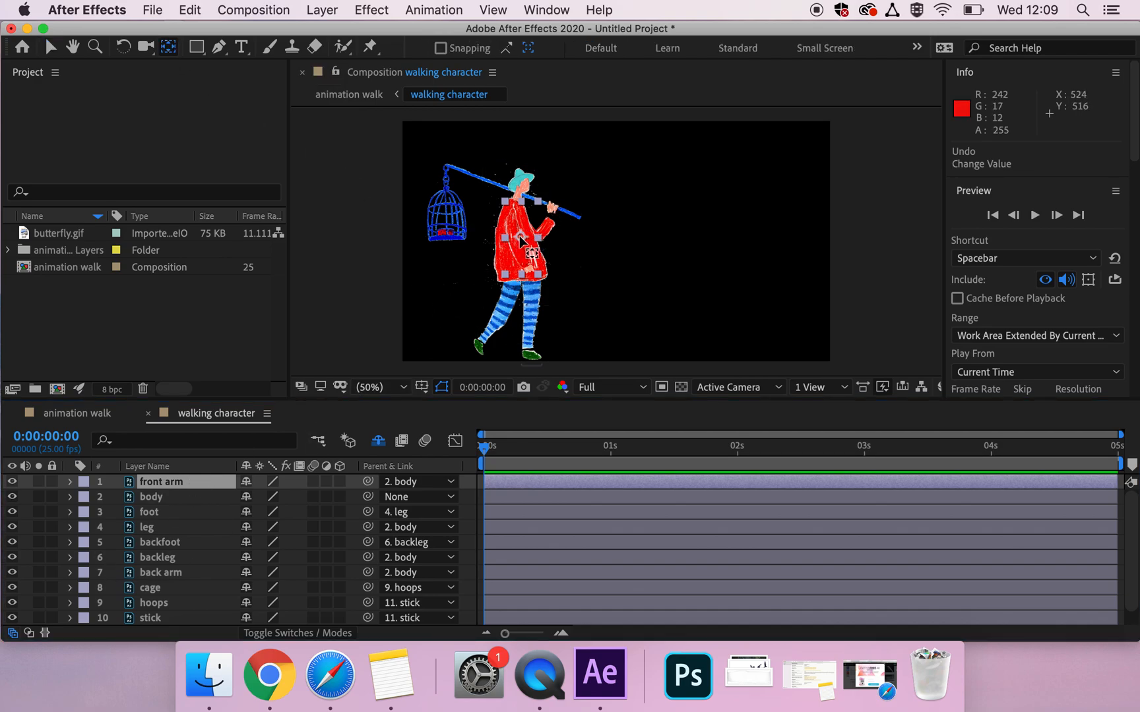
{"action": "left_click_drag", "start_coordinate": [520, 237], "coordinate": [514, 219]}
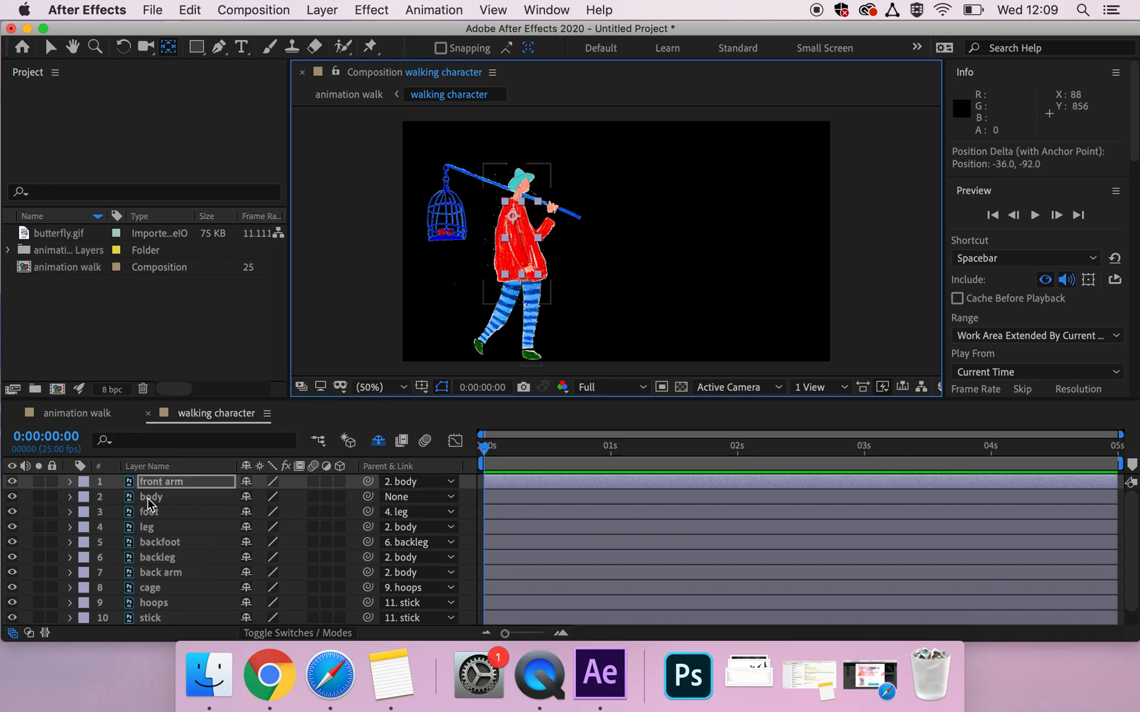
{"action": "left_click", "coordinate": [151, 500]}
{"action": "left_click", "coordinate": [156, 514]}
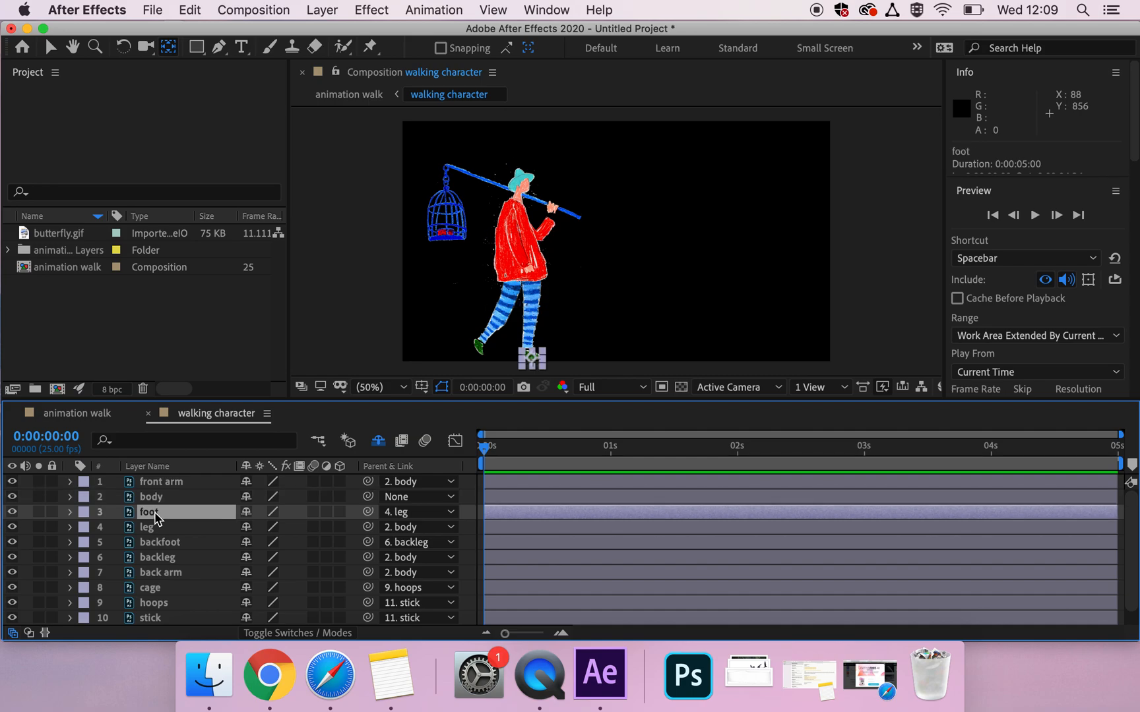
{"action": "left_click_drag", "start_coordinate": [531, 356], "coordinate": [522, 345]}
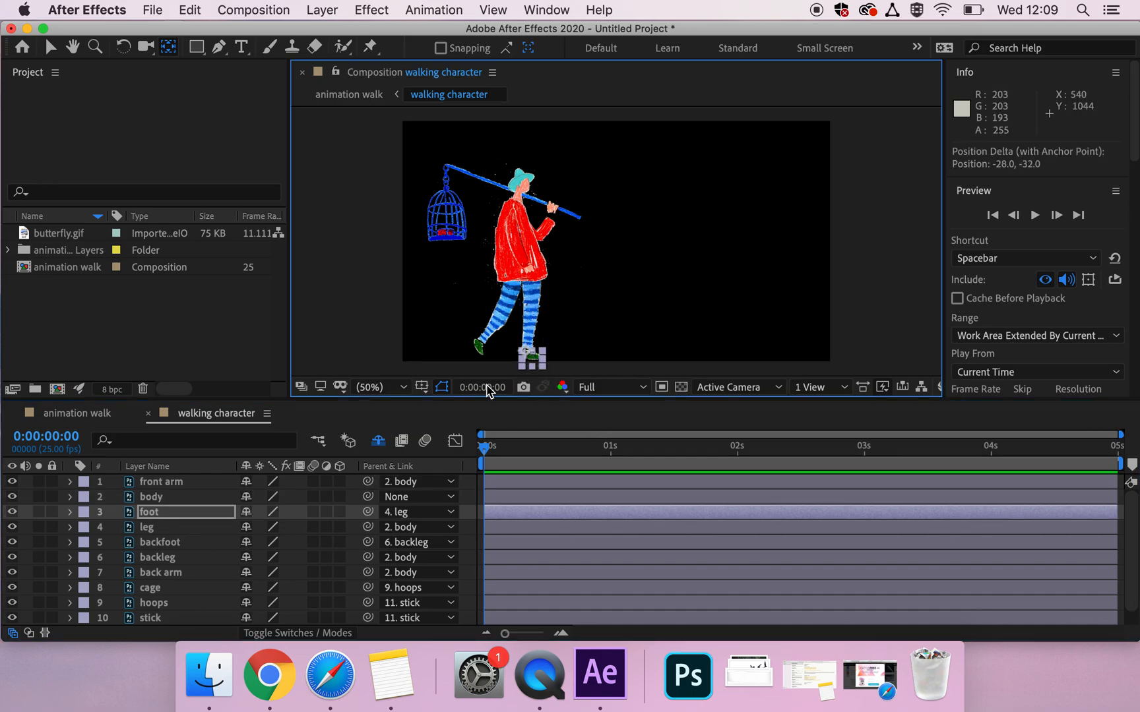
Step: Move the leg layer's anchor point to the hip at the top of the leg
{"action": "left_click", "coordinate": [171, 527]}
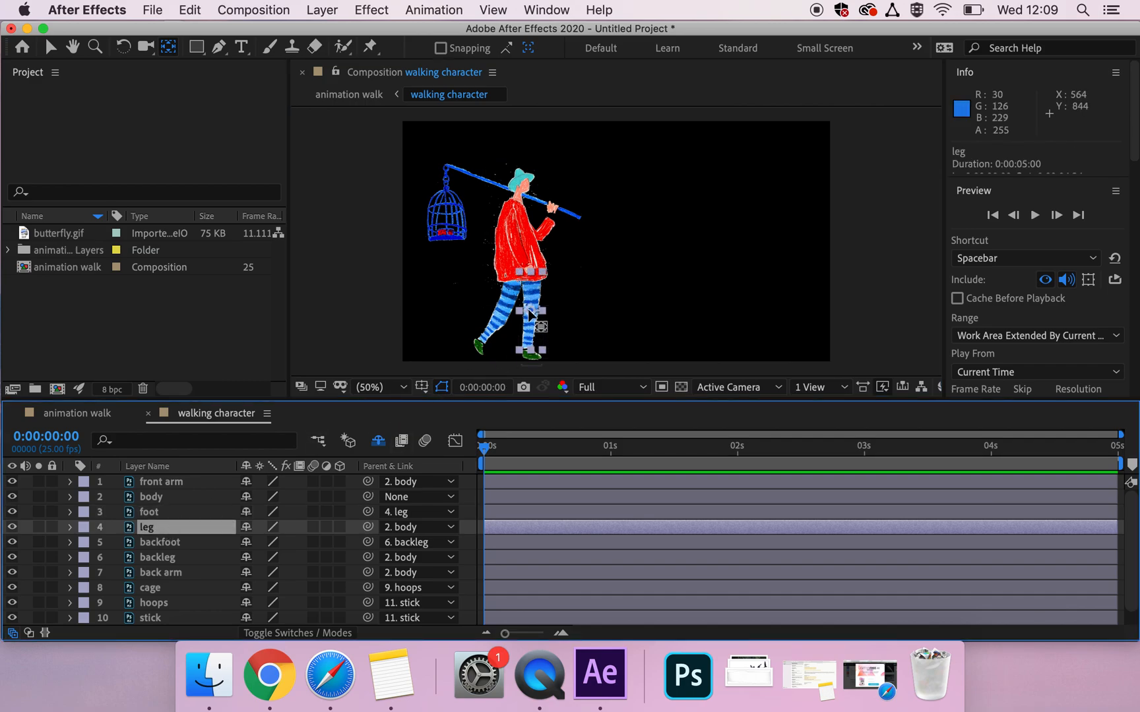
{"action": "left_click", "coordinate": [530, 278]}
{"action": "left_click_drag", "start_coordinate": [530, 278], "coordinate": [496, 307]}
Step: Move the backfoot layer's anchor point to the ankle and the backleg layer's anchor point to the hip
{"action": "left_click", "coordinate": [161, 542]}
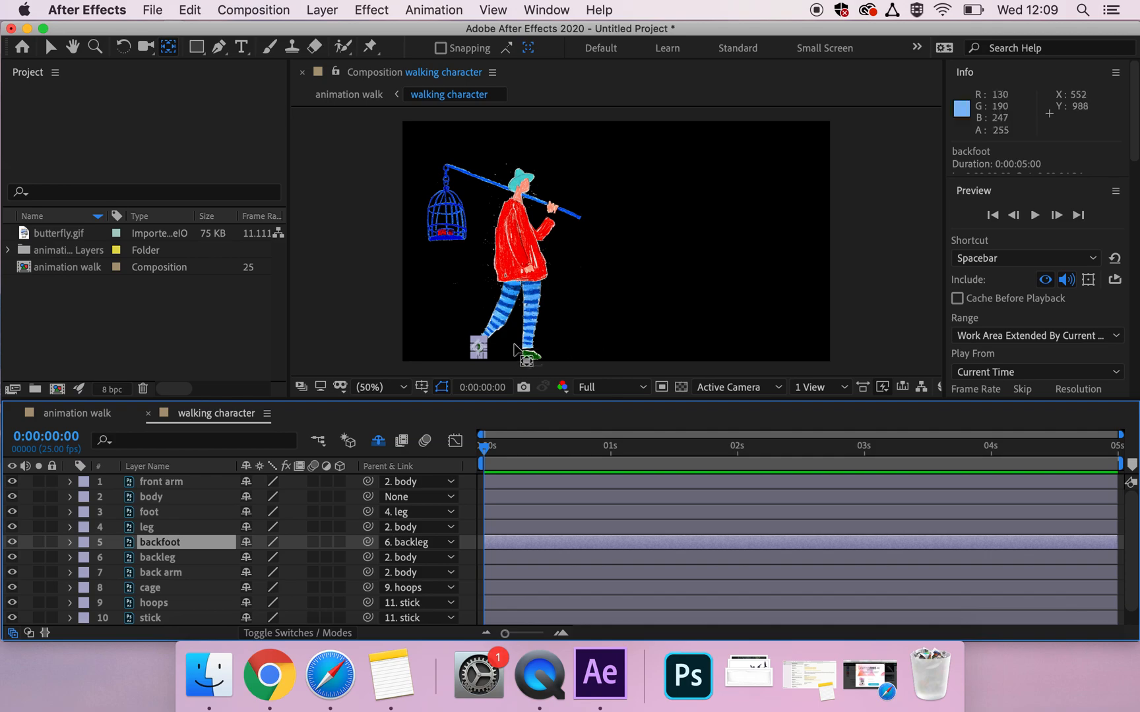
{"action": "left_click_drag", "start_coordinate": [480, 352], "coordinate": [484, 347]}
{"action": "left_click", "coordinate": [180, 562]}
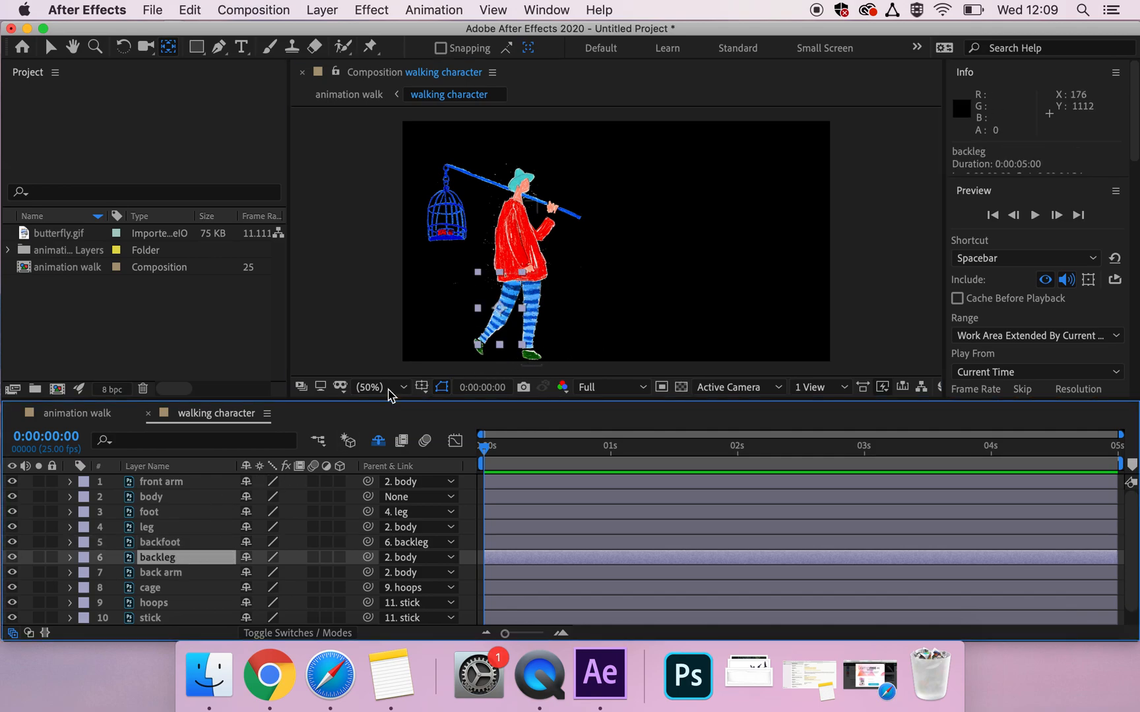
{"action": "left_click_drag", "start_coordinate": [509, 291], "coordinate": [514, 276]}
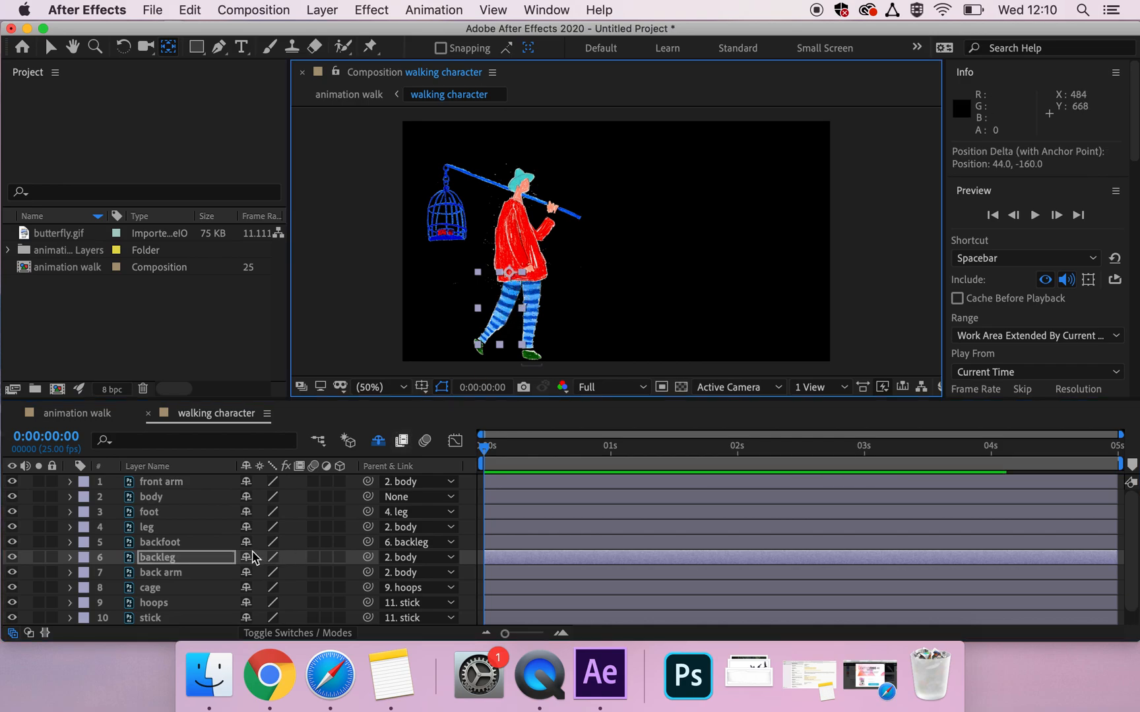
Step: Move the back arm layer's anchor point to the shoulder and the cage layer's anchor point to the cage's top
{"action": "left_click", "coordinate": [161, 572]}
{"action": "left_click_drag", "start_coordinate": [536, 220], "coordinate": [515, 215]}
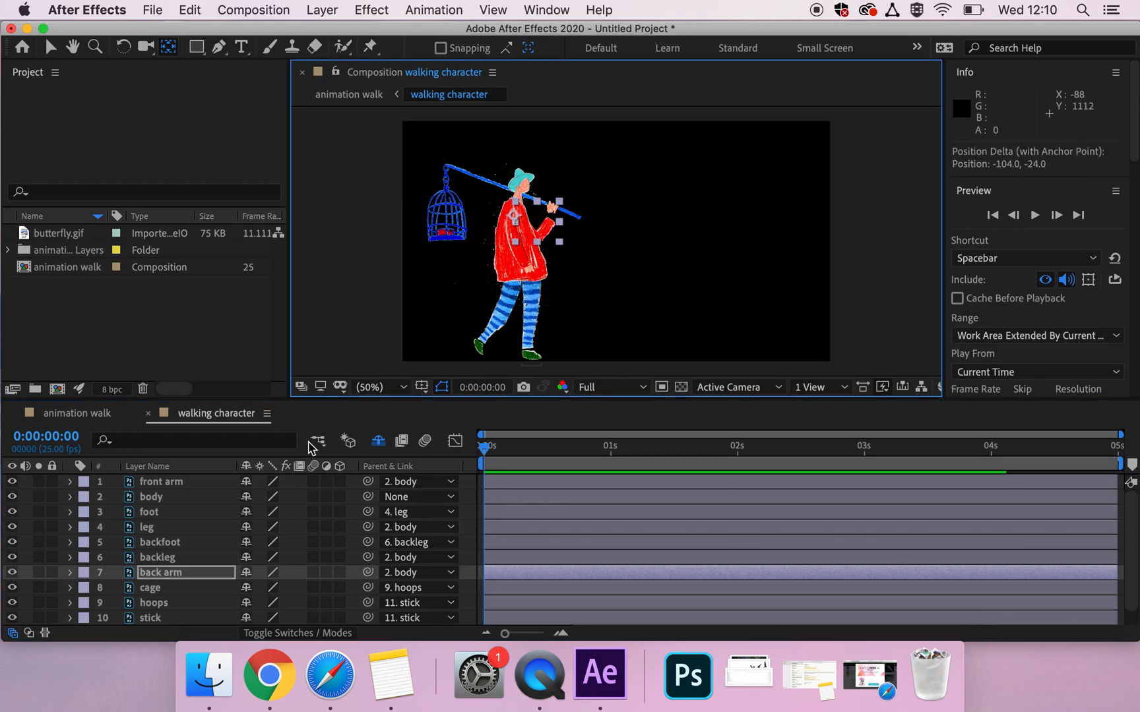
{"action": "left_click", "coordinate": [176, 589]}
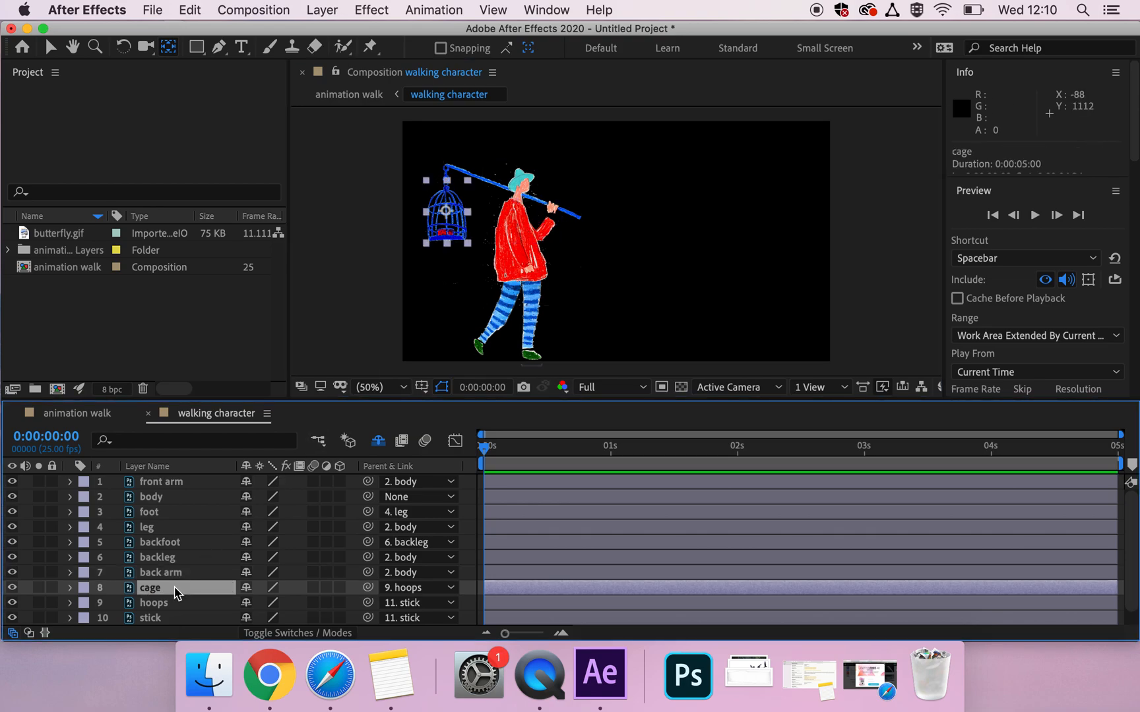
{"action": "left_click", "coordinate": [446, 213]}
{"action": "left_click_drag", "start_coordinate": [445, 212], "coordinate": [444, 187]}
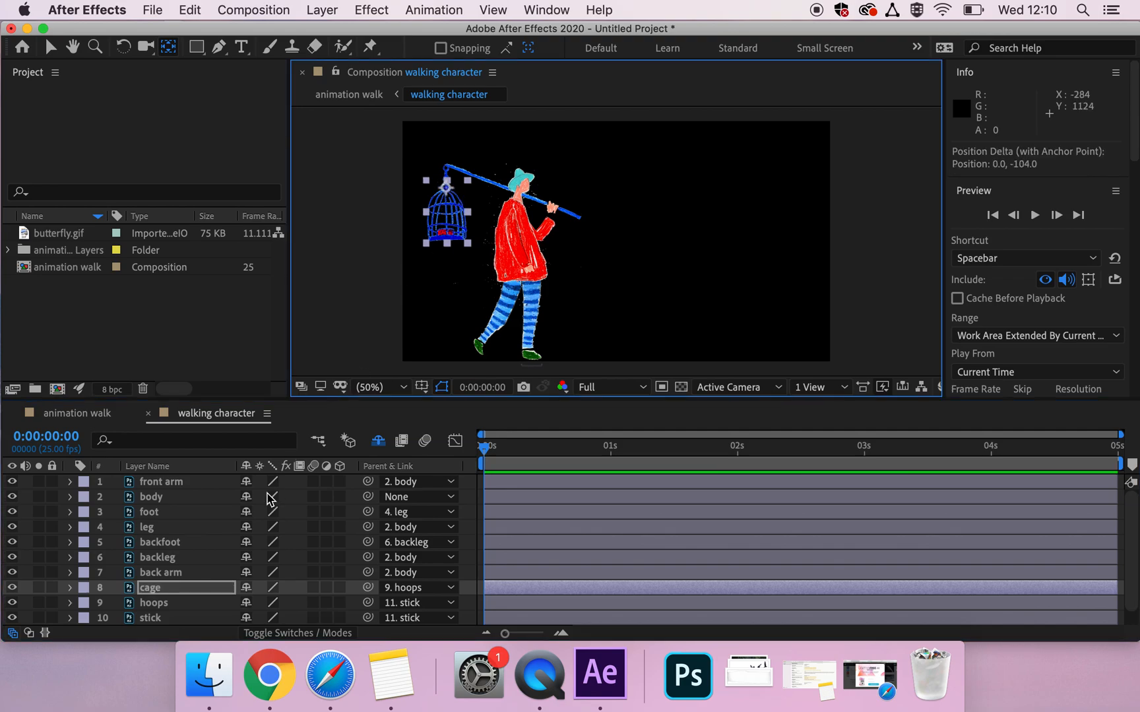
Step: Move the hoops layer's anchor point to the upper hoop, where it hangs from the stick
{"action": "left_click", "coordinate": [166, 616]}
{"action": "left_click", "coordinate": [158, 603]}
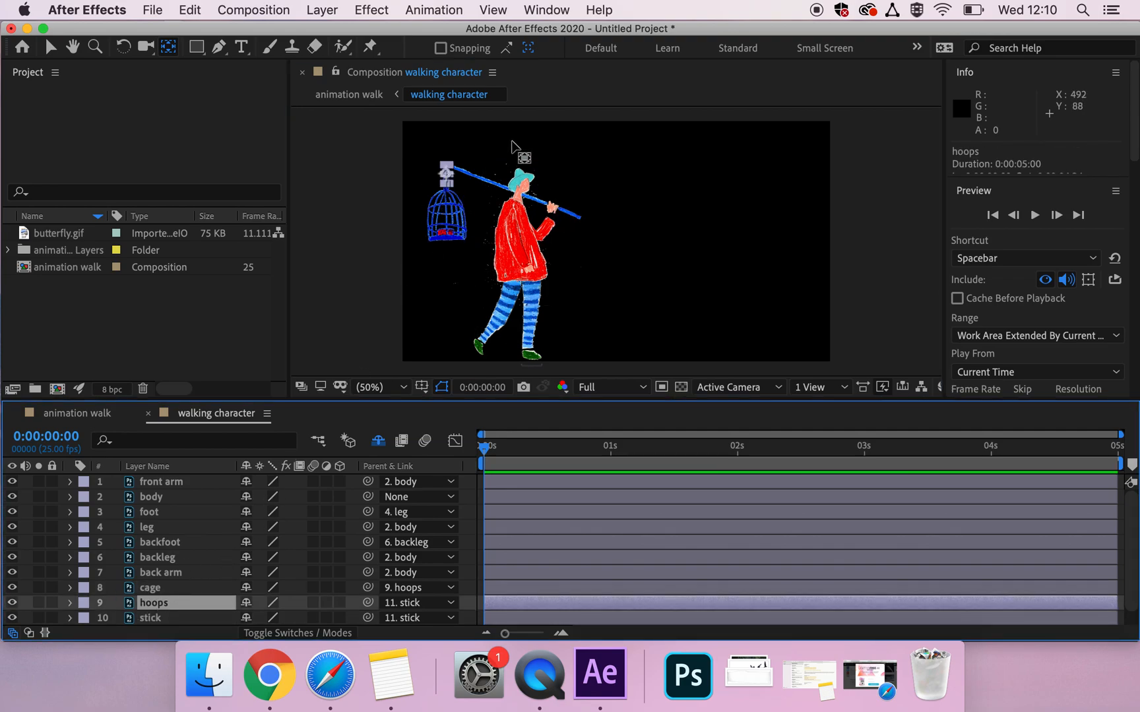
{"action": "left_click_drag", "start_coordinate": [445, 170], "coordinate": [446, 164]}
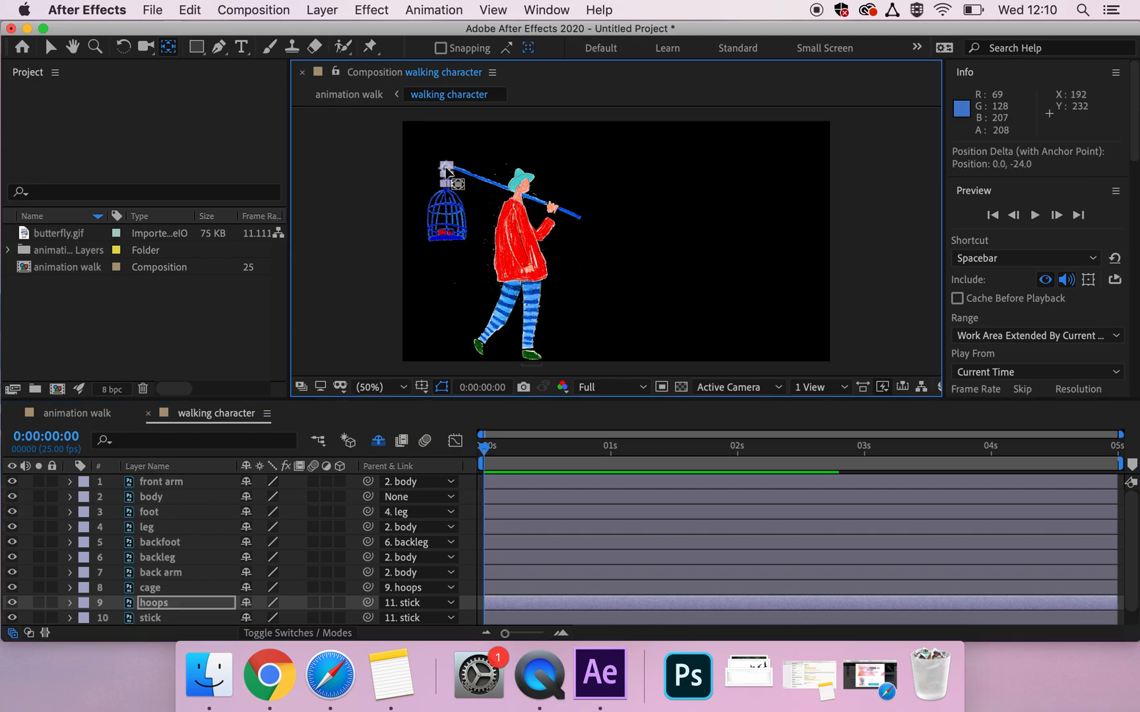
Step: Move the anchor points of both stick layers, 10 and 11, to the hand holding the stick
{"action": "scroll", "coordinate": [177, 569], "scroll_direction": "down", "scroll_amount": 1}
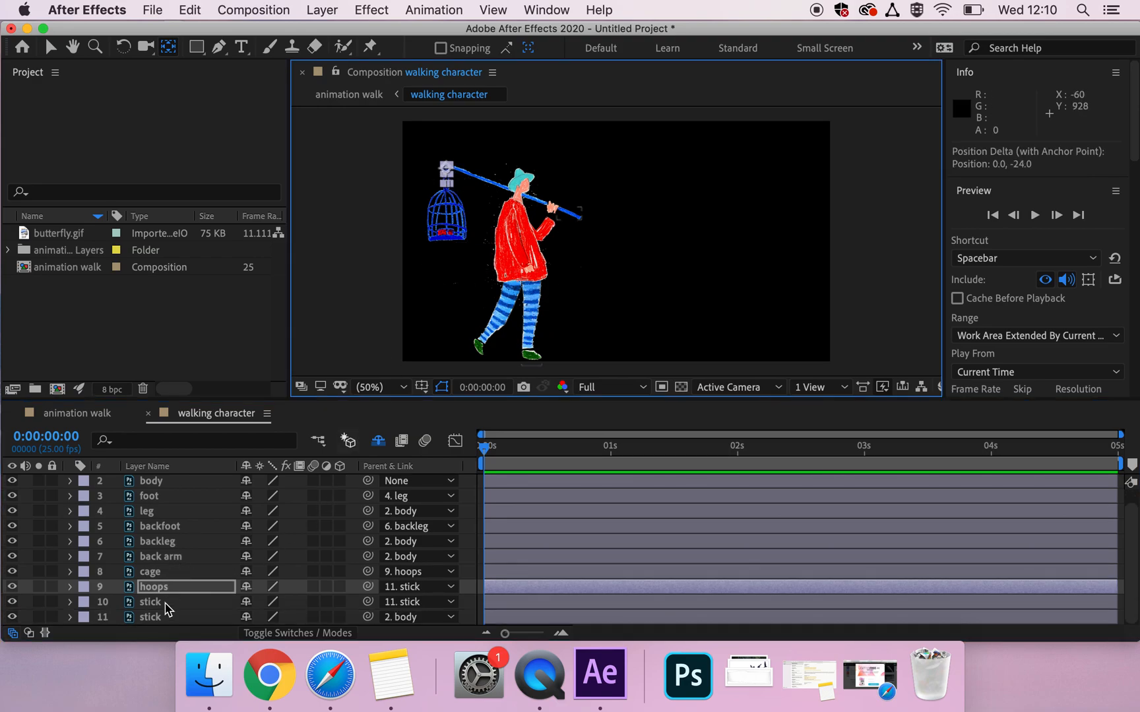
{"action": "left_click", "coordinate": [166, 603]}
{"action": "left_click_drag", "start_coordinate": [569, 218], "coordinate": [553, 211]}
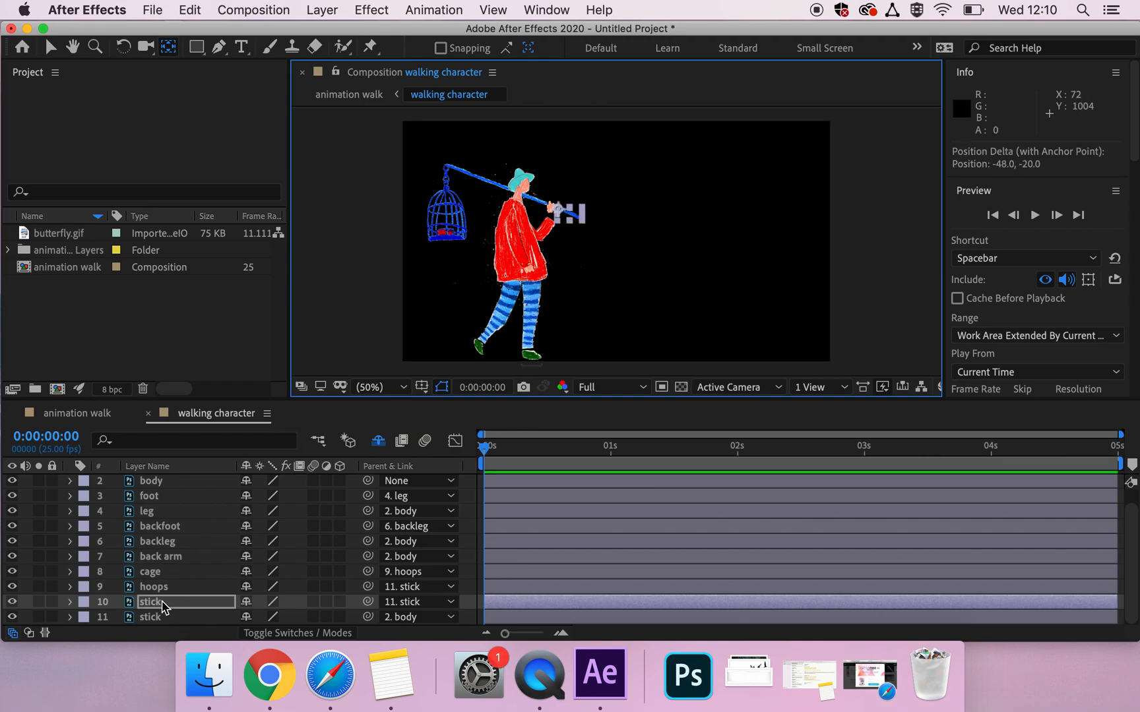
{"action": "left_click", "coordinate": [165, 617]}
{"action": "left_click_drag", "start_coordinate": [502, 220], "coordinate": [551, 204]}
{"action": "left_click", "coordinate": [50, 46]}
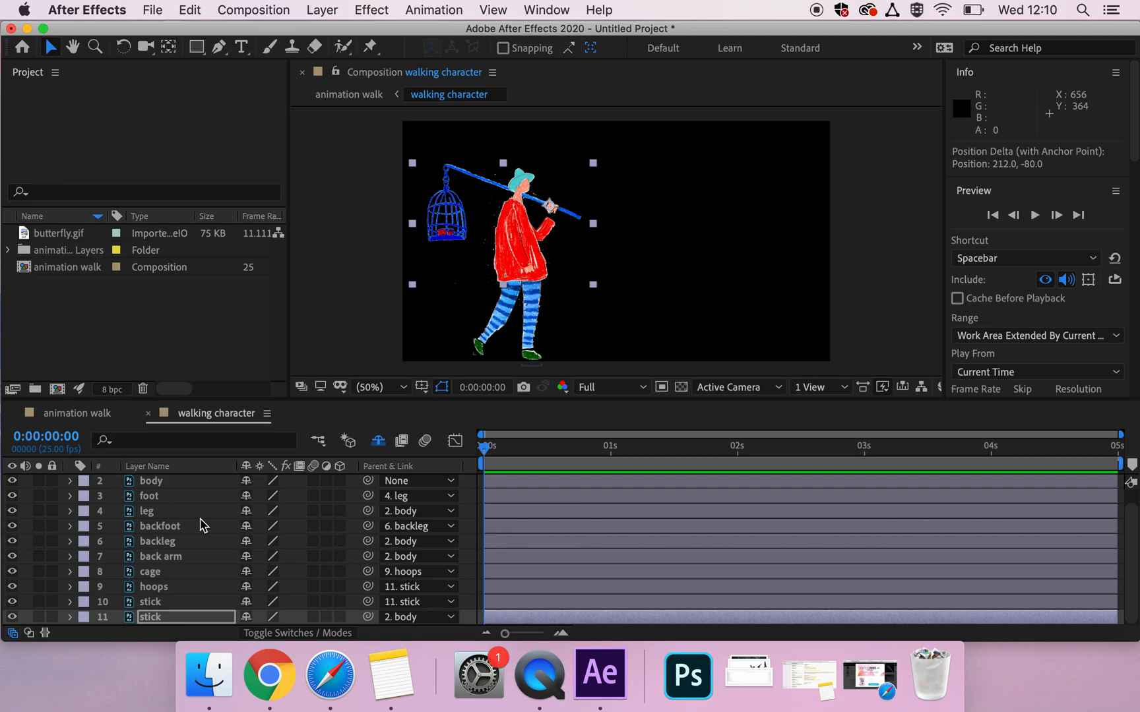
Step: Mark both stick layers, hoops, cage, back arm, backleg, backfoot and body as shy to hide them from the layer list
{"action": "scroll", "coordinate": [203, 524], "scroll_direction": "up", "scroll_amount": 1}
{"action": "left_click", "coordinate": [187, 484]}
{"action": "scroll", "coordinate": [184, 541], "scroll_direction": "down", "scroll_amount": 1}
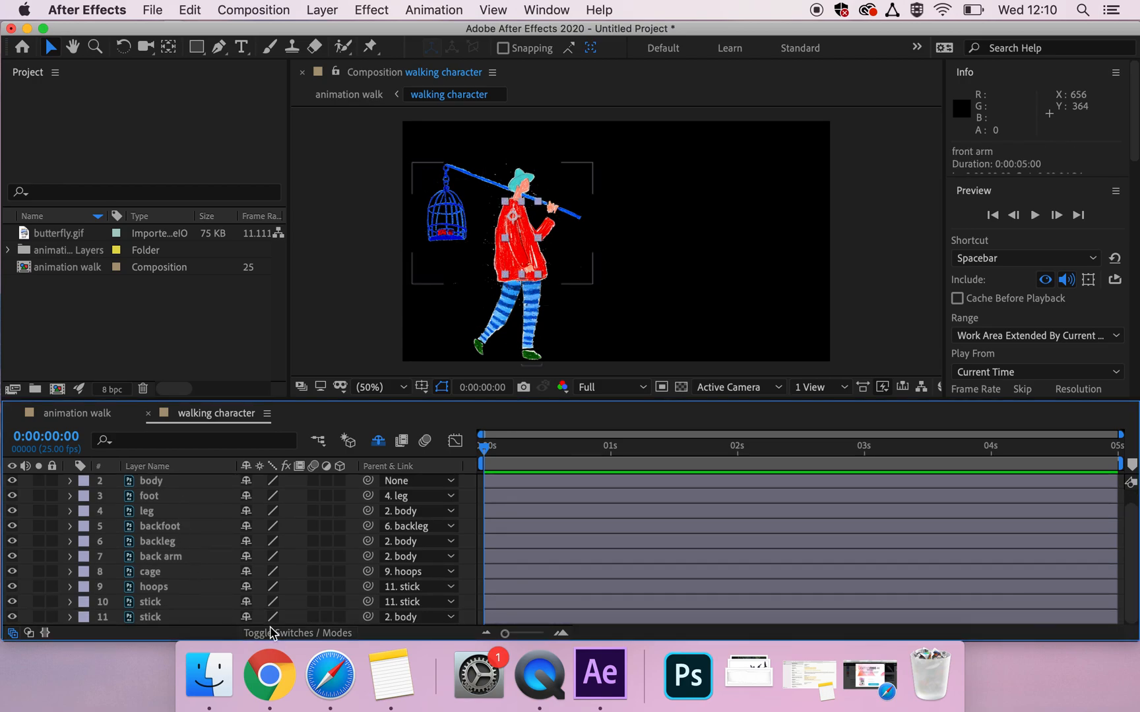
{"action": "left_click", "coordinate": [248, 616]}
{"action": "left_click", "coordinate": [246, 602]}
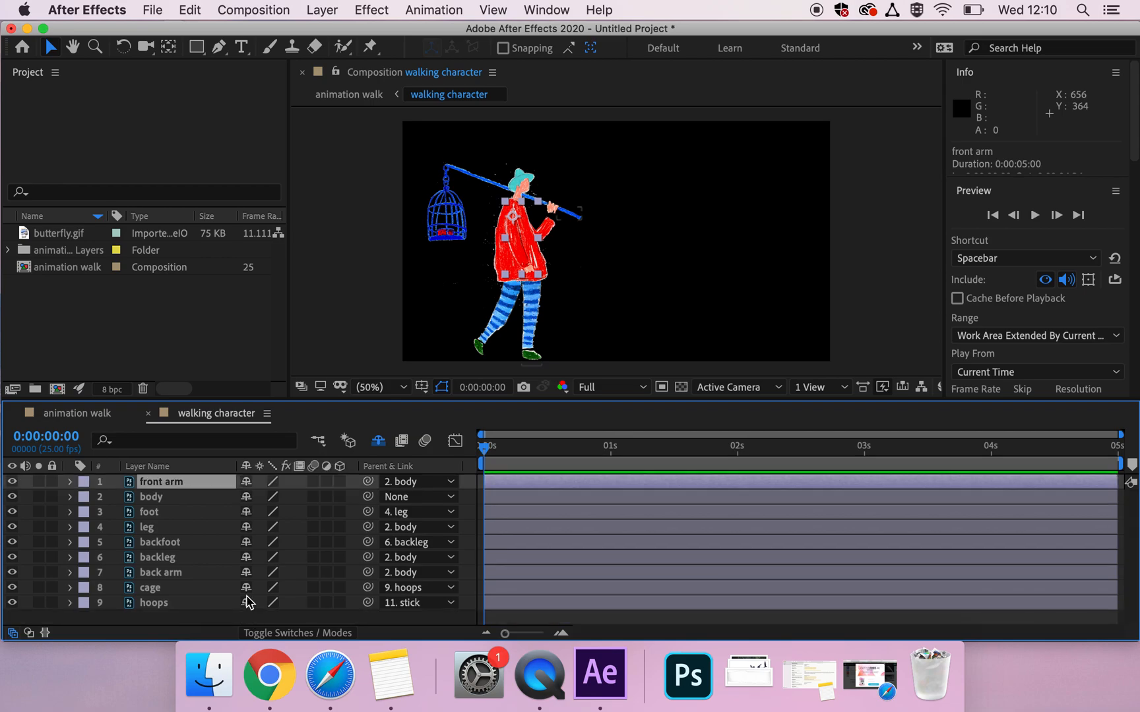
{"action": "left_click", "coordinate": [246, 588]}
{"action": "left_click", "coordinate": [246, 588]}
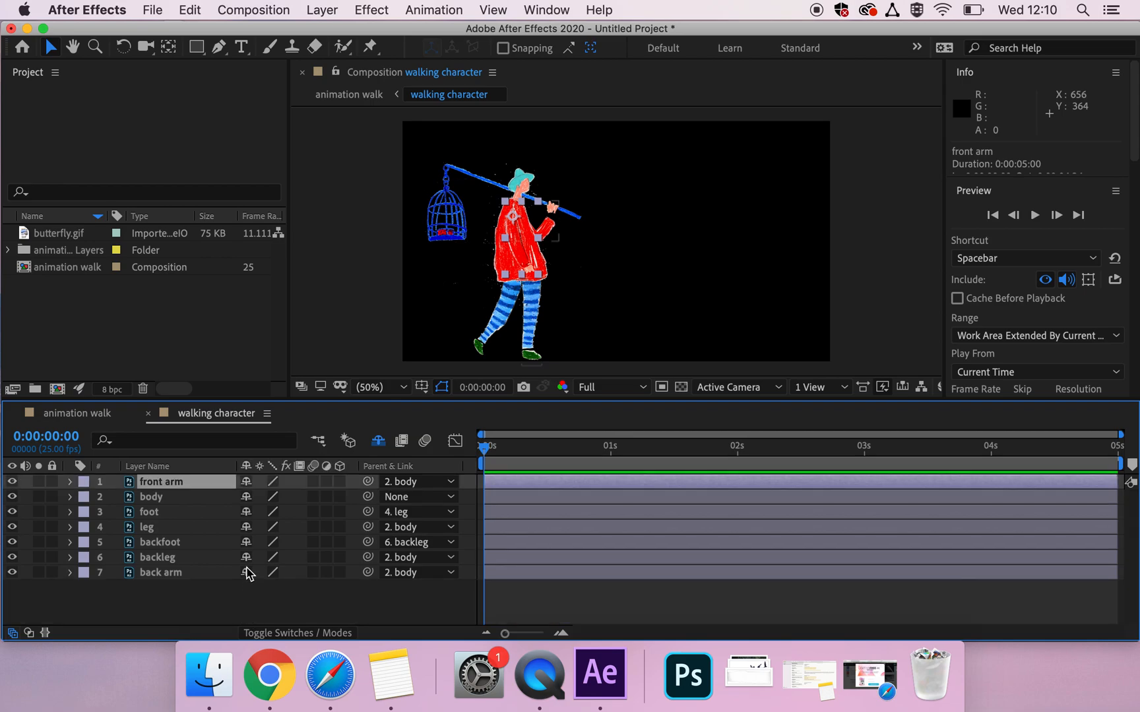
{"action": "left_click", "coordinate": [247, 573]}
{"action": "left_click", "coordinate": [246, 558]}
{"action": "left_click", "coordinate": [246, 542]}
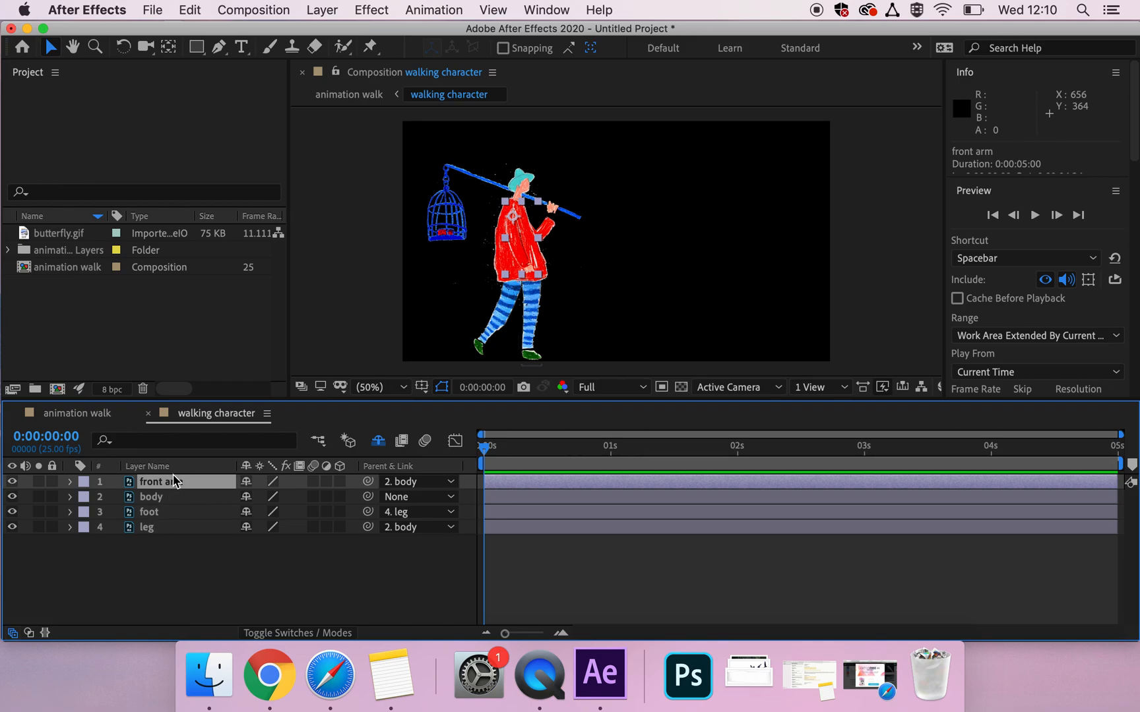
{"action": "left_click", "coordinate": [244, 499]}
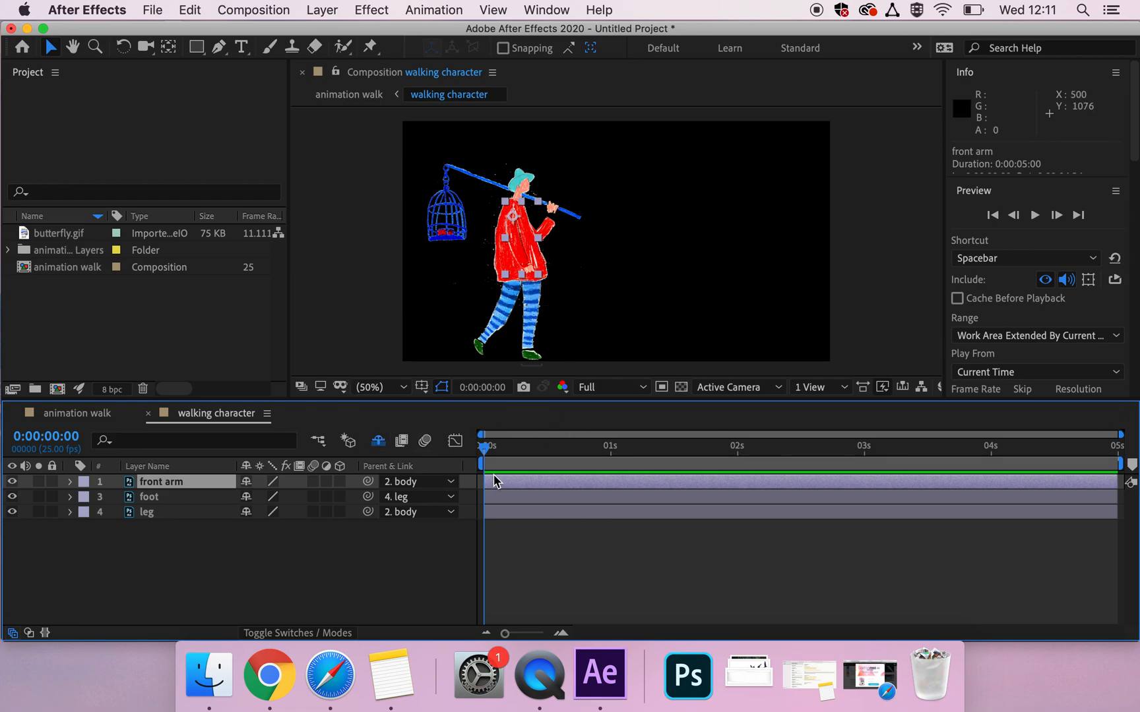
Step: Shorten the work area to 2 seconds and set a starting Rotation keyframe on the front arm layer at 0:00:00:00
{"action": "left_click_drag", "start_coordinate": [1115, 464], "coordinate": [745, 477]}
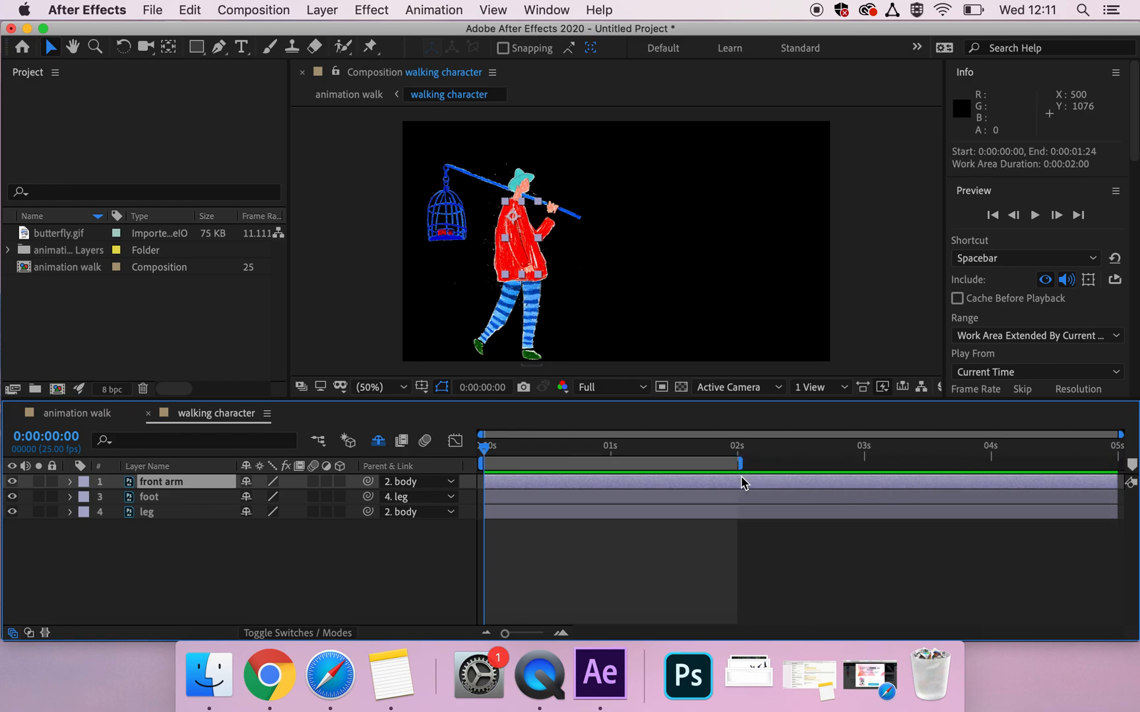
{"action": "left_click", "coordinate": [71, 482]}
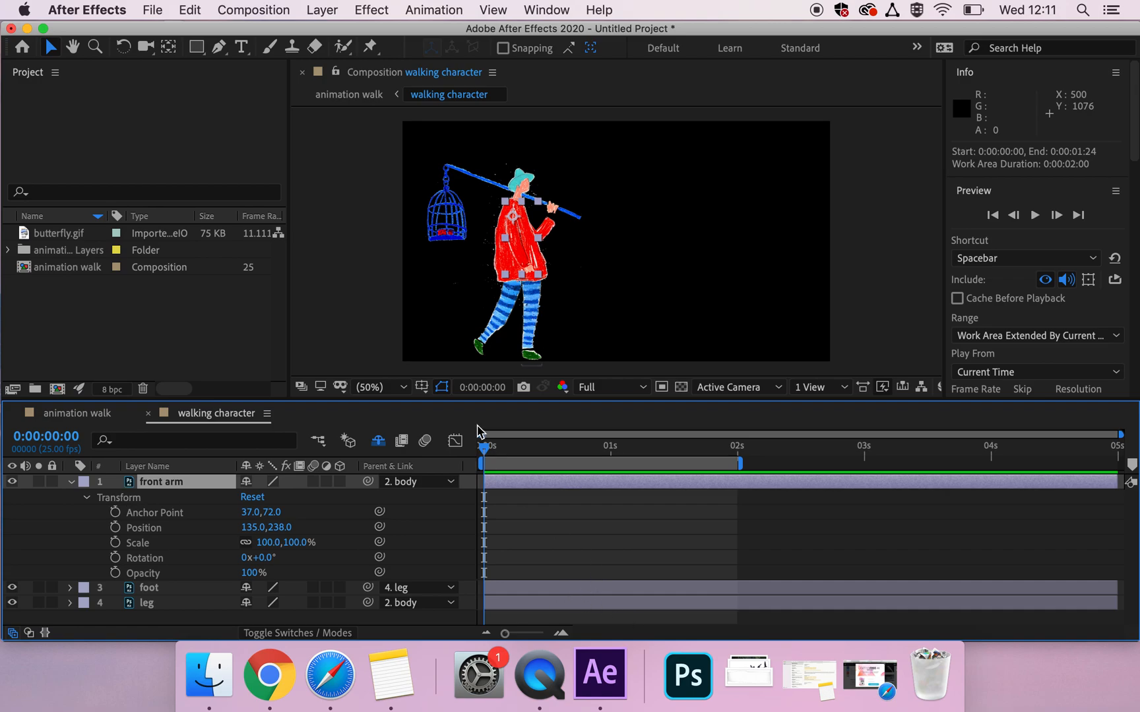
{"action": "left_click", "coordinate": [115, 557]}
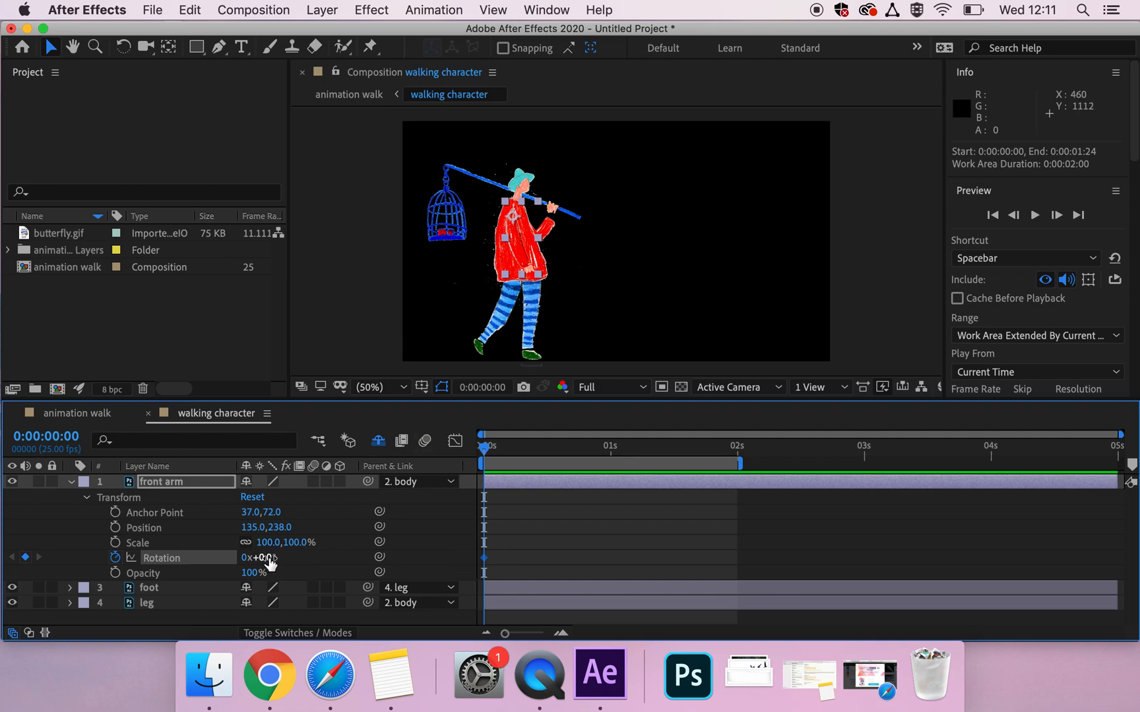
{"action": "left_click", "coordinate": [534, 340]}
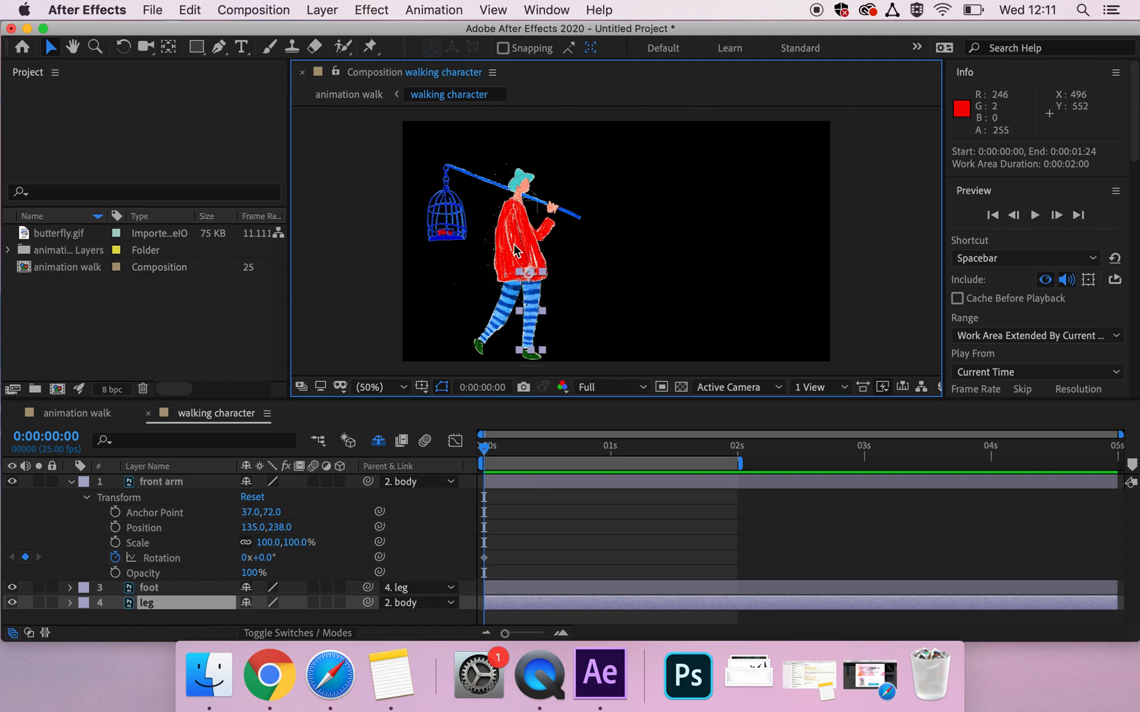
{"action": "left_click", "coordinate": [266, 557]}
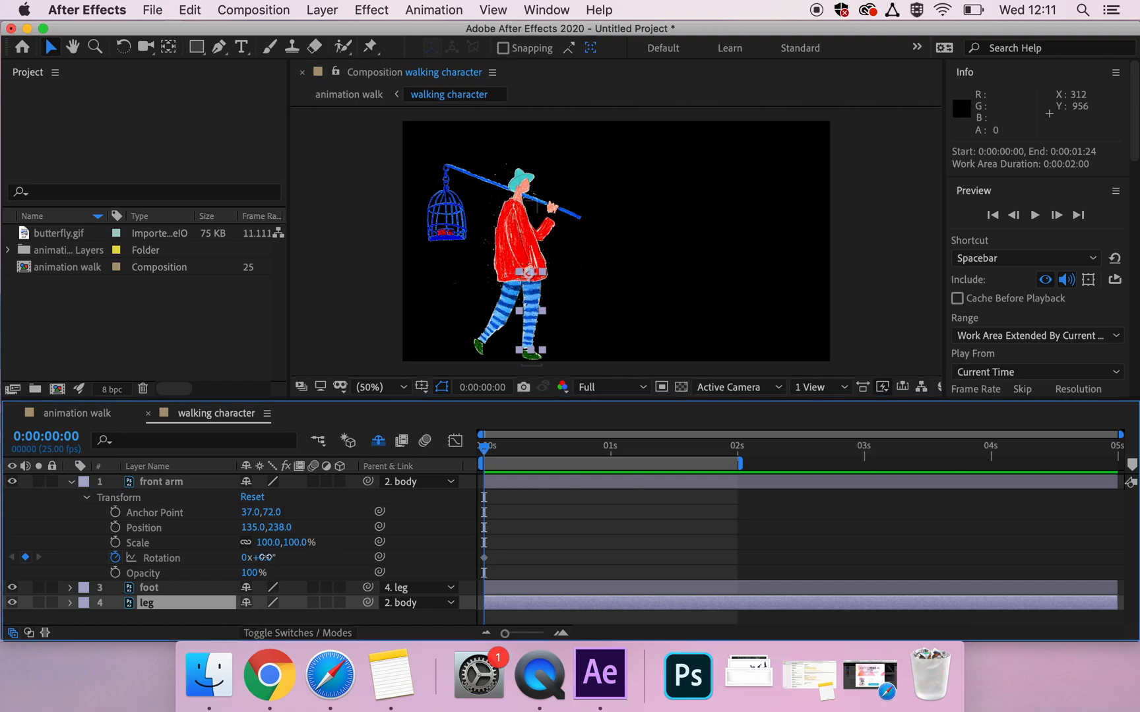
{"action": "left_click", "coordinate": [265, 557]}
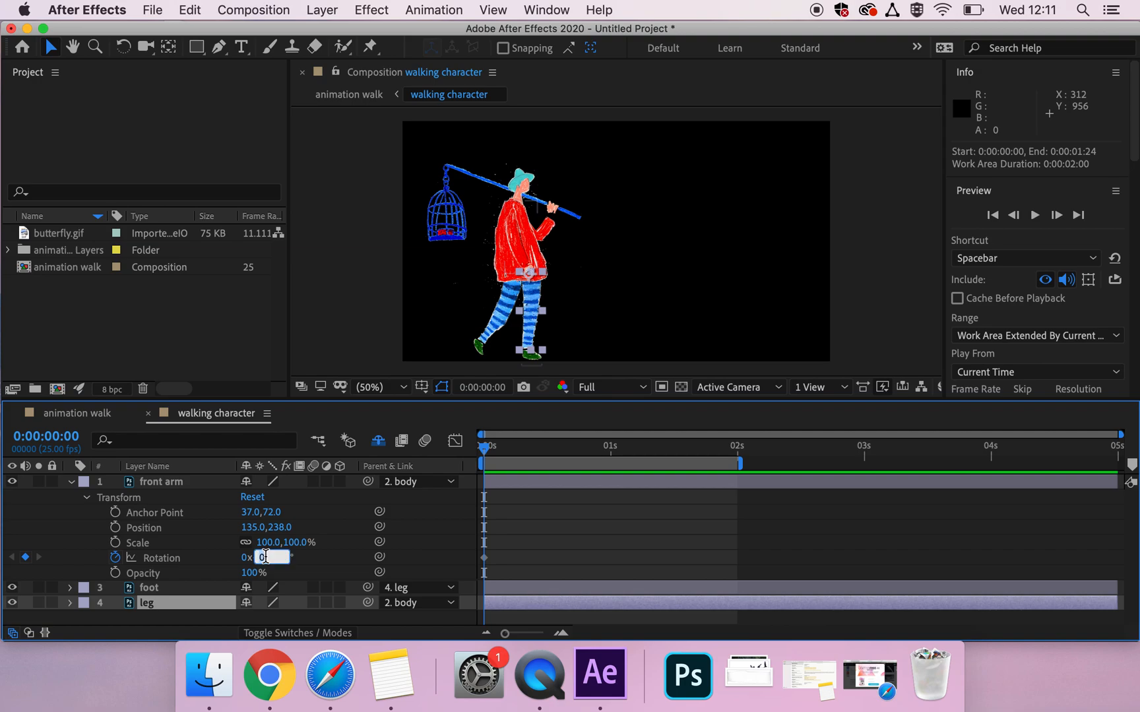
{"action": "left_click", "coordinate": [342, 561]}
Step: Keyframe the front arm's rotation at -34° at 0:00:00:19 and at 55° at 0:00:01:08
{"action": "left_click_drag", "start_coordinate": [484, 451], "coordinate": [580, 451]}
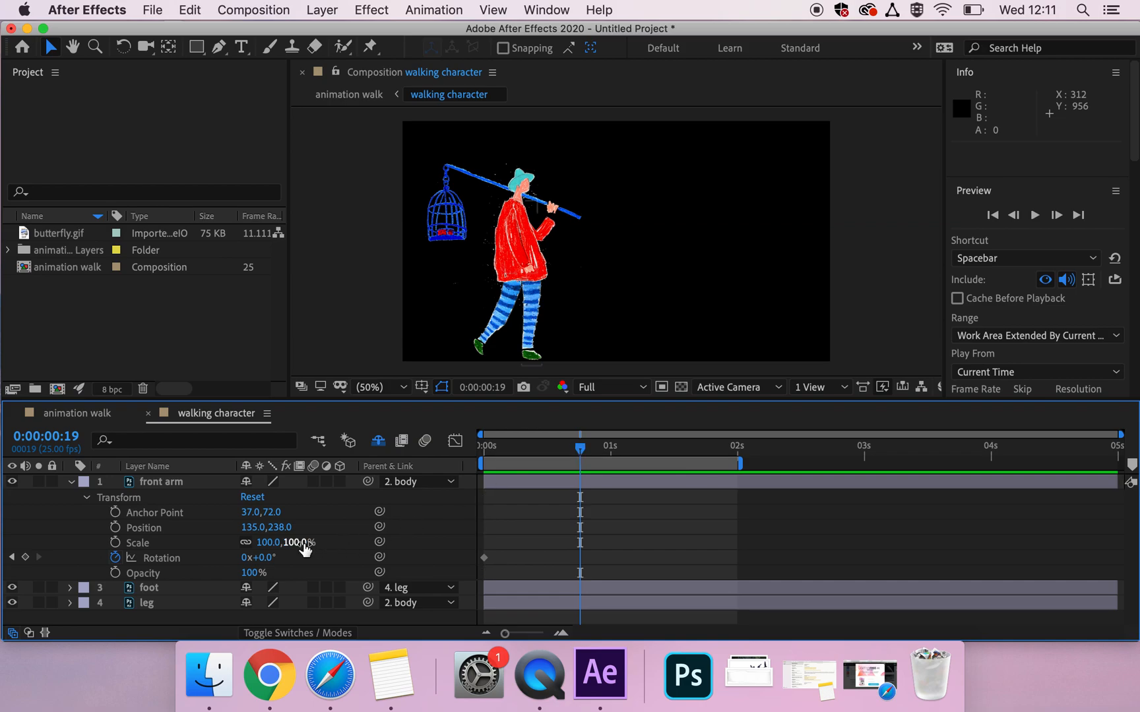
{"action": "left_click_drag", "start_coordinate": [262, 559], "coordinate": [240, 566]}
{"action": "left_click", "coordinate": [622, 480]}
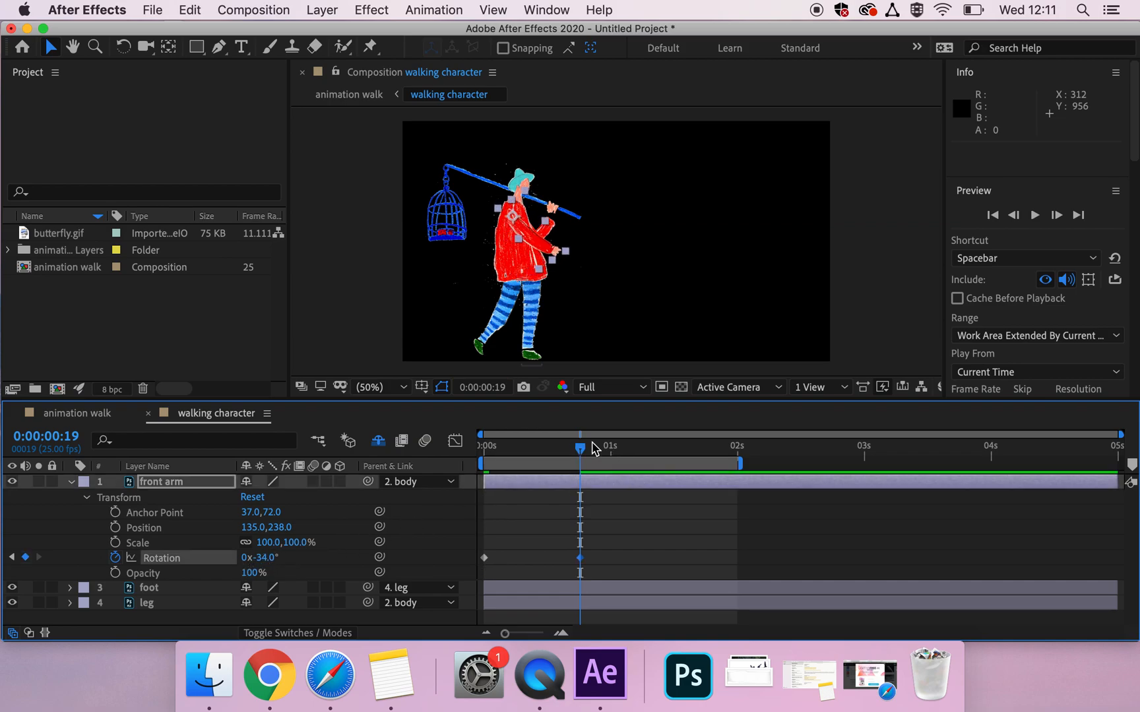
{"action": "left_click_drag", "start_coordinate": [581, 448], "coordinate": [655, 459]}
{"action": "left_click_drag", "start_coordinate": [267, 558], "coordinate": [364, 543]}
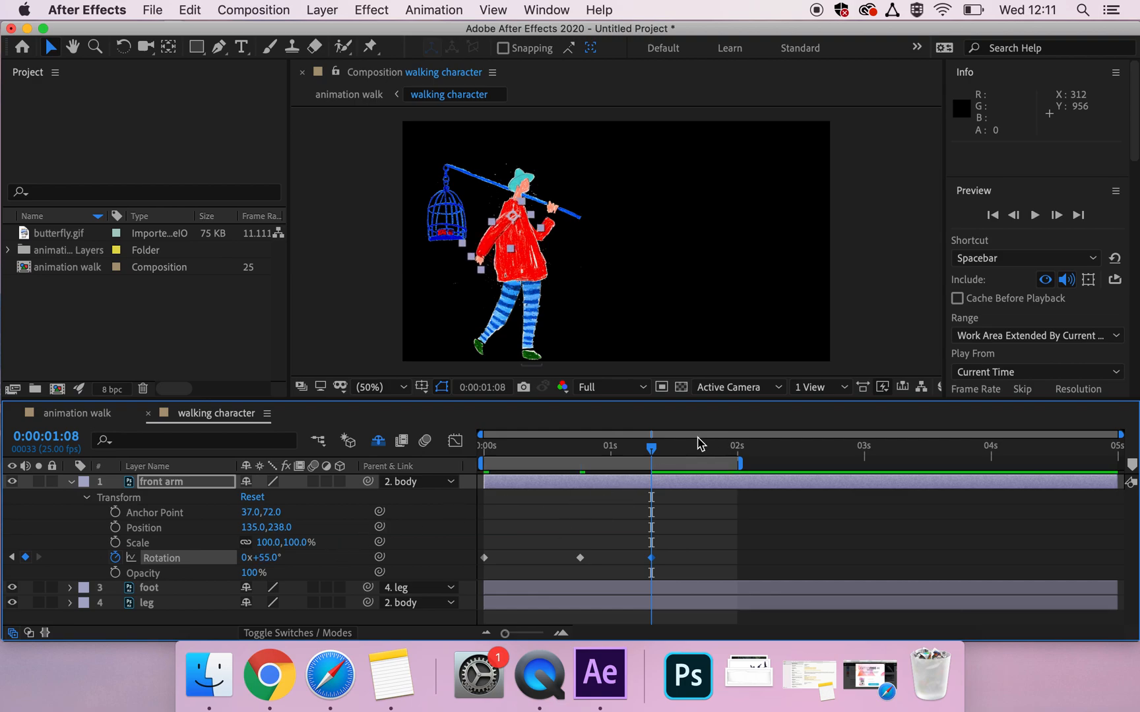
Step: Copy the front arm's first rotation keyframe to the end of the 2-second work area and preview the arm swing
{"action": "left_click", "coordinate": [484, 558]}
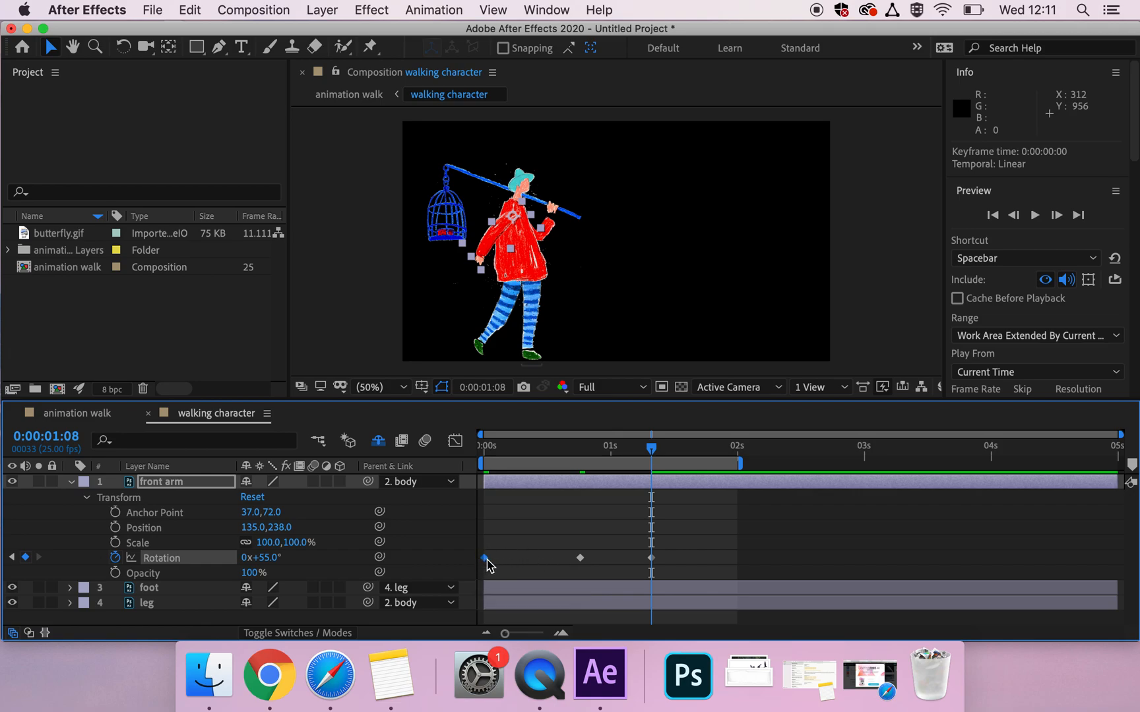
{"action": "key", "text": "cmd+c"}
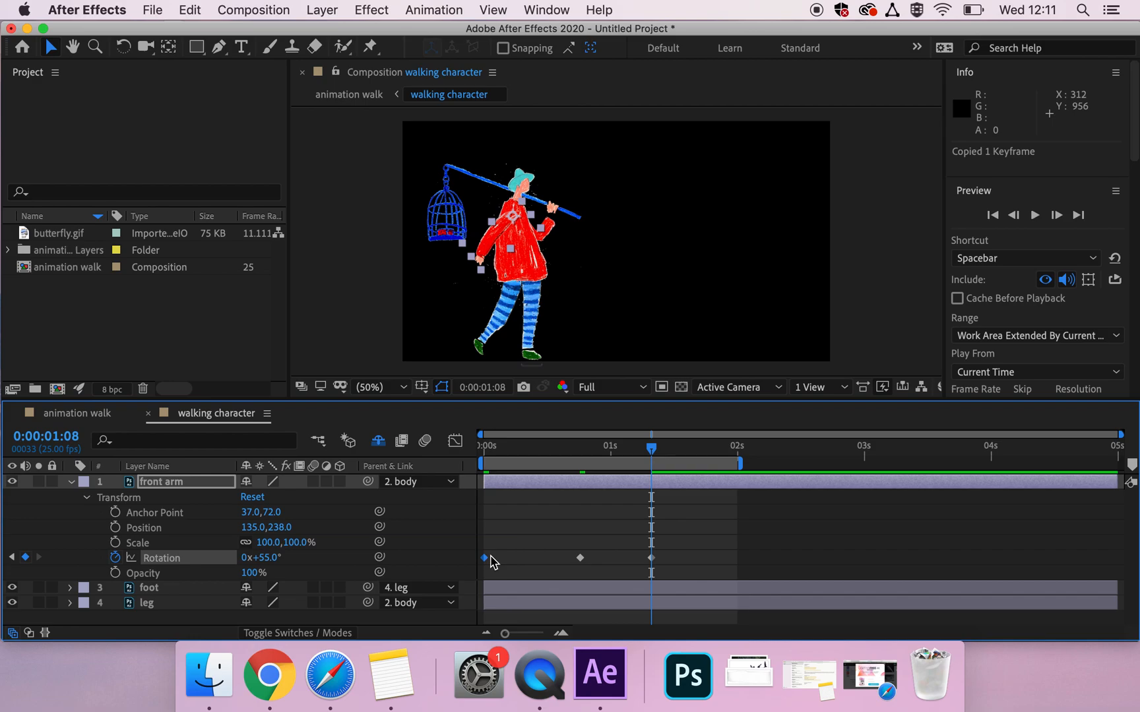
{"action": "left_click_drag", "start_coordinate": [649, 454], "coordinate": [456, 496]}
{"action": "key", "text": "cmd+v"}
{"action": "key", "text": "space"}
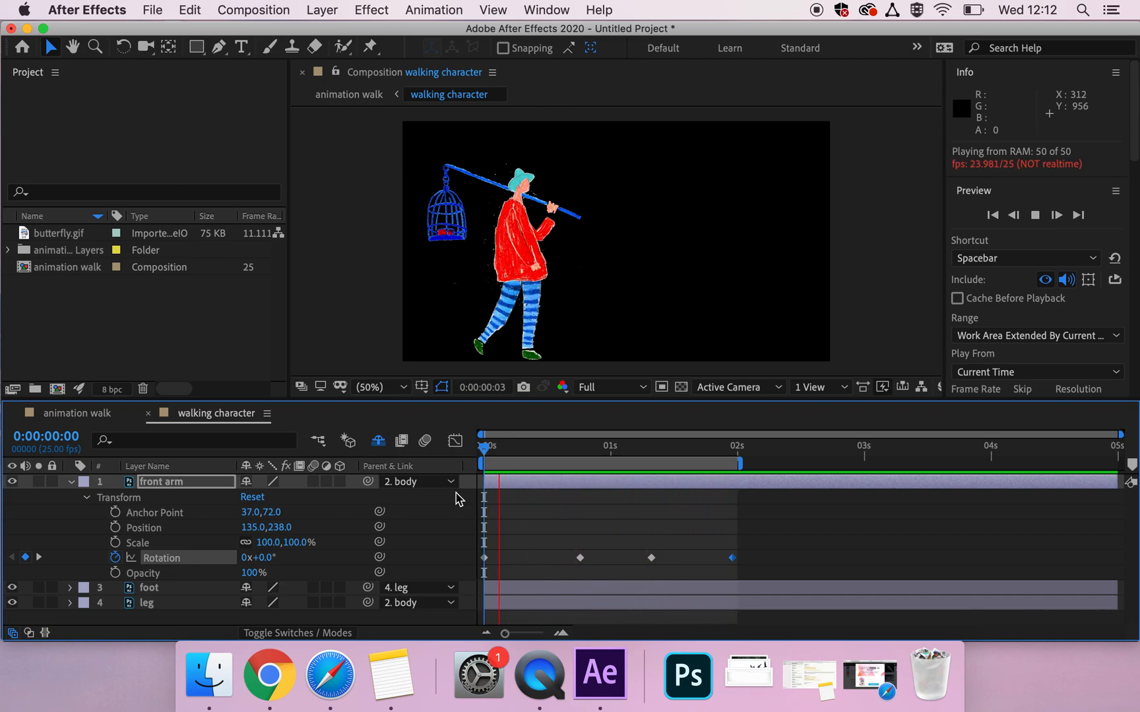
{"action": "key", "text": "space"}
Step: Move the front arm's second rotation keyframe to 0:00:00:15 and preview the swing from the start
{"action": "left_click_drag", "start_coordinate": [580, 562], "coordinate": [560, 565]}
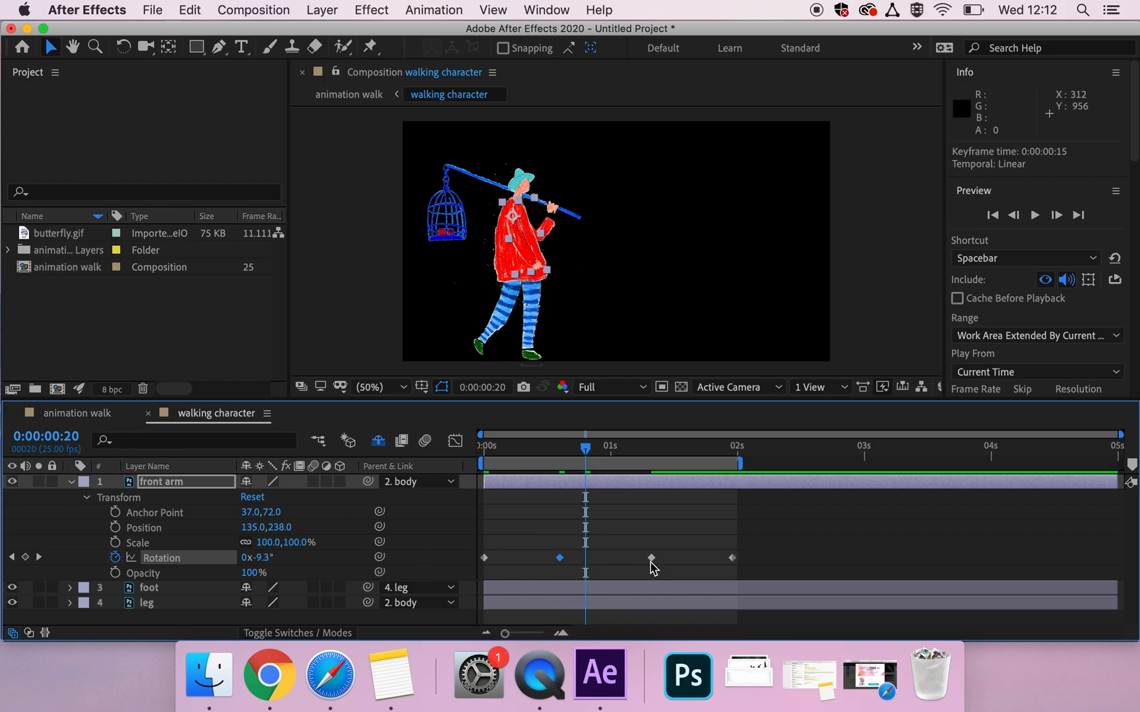
{"action": "left_click", "coordinate": [486, 452]}
{"action": "key", "text": "space"}
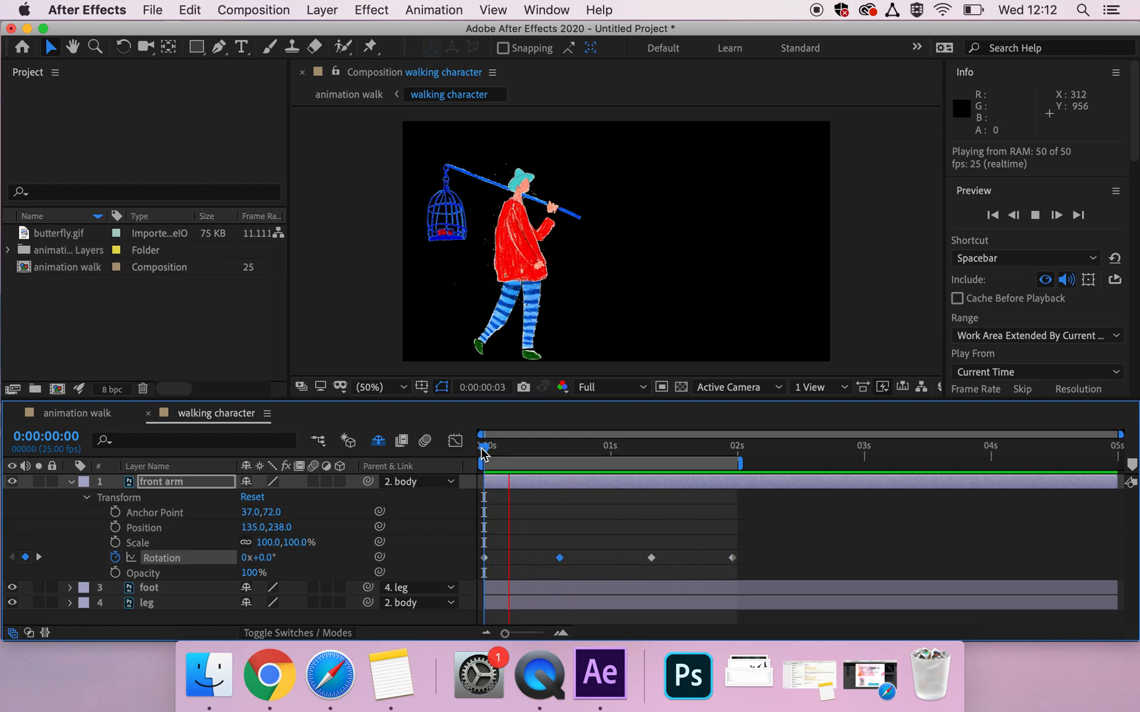
Step: Stop the preview, return to the start, and extend the end of the work area to 0:00:02:01
{"action": "key", "text": "space"}
{"action": "left_click", "coordinate": [483, 449]}
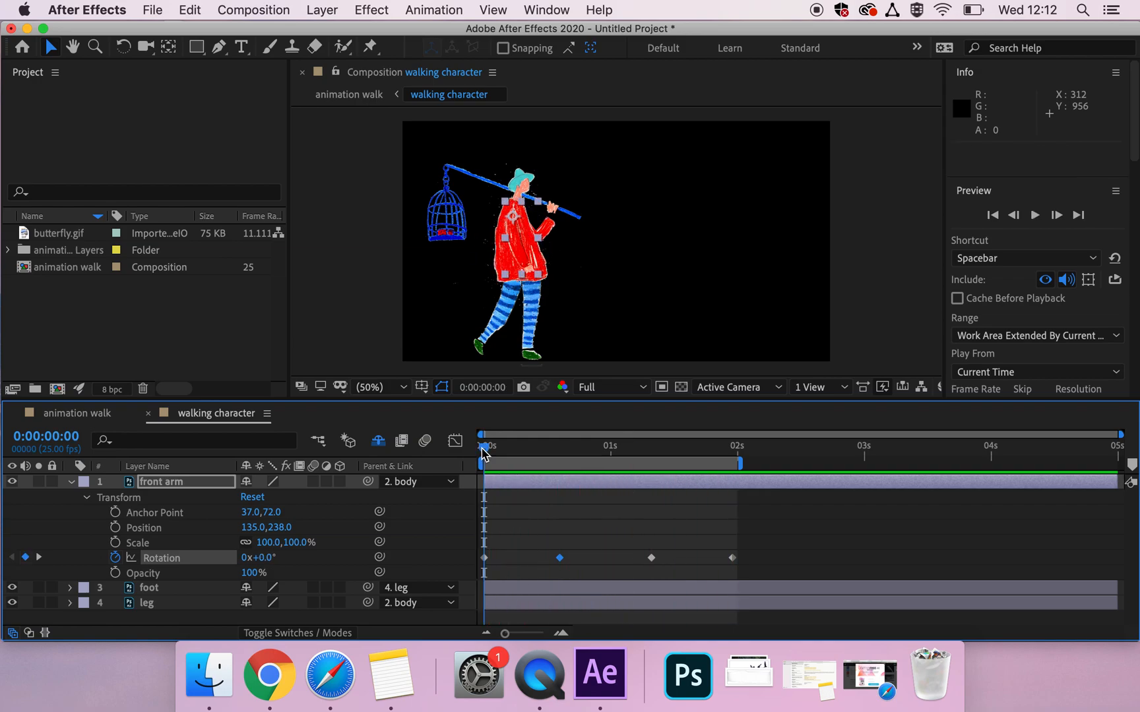
{"action": "left_click_drag", "start_coordinate": [483, 449], "coordinate": [463, 488]}
{"action": "left_click", "coordinate": [485, 558]}
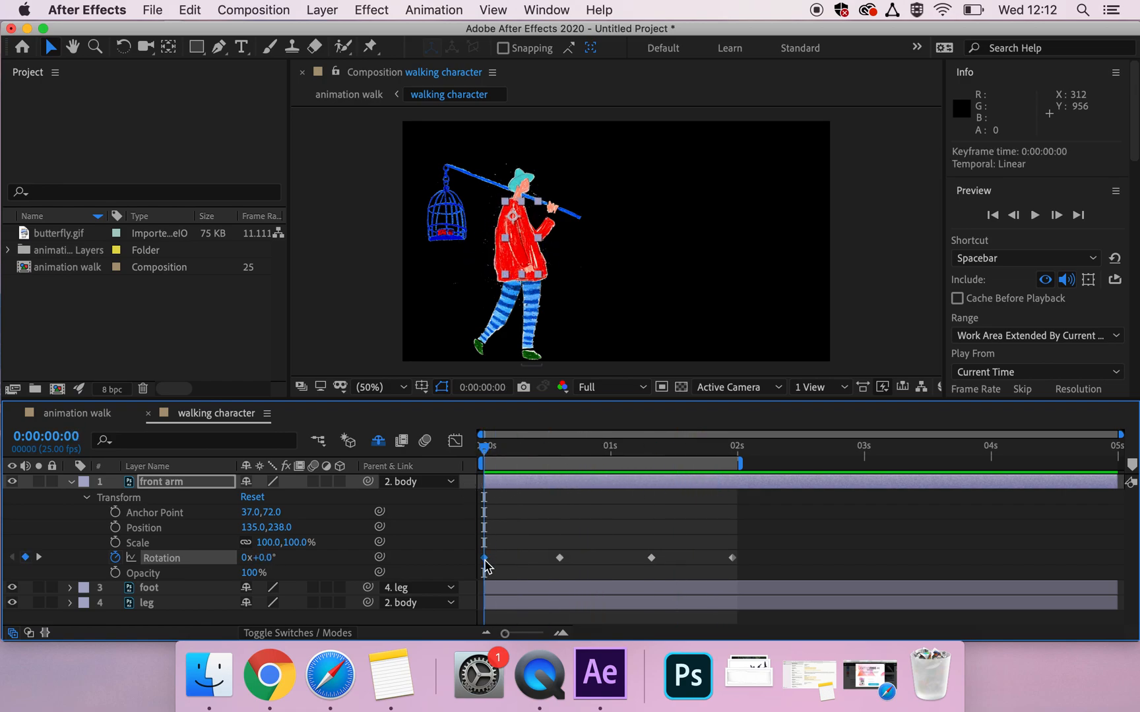
{"action": "left_click_drag", "start_coordinate": [742, 466], "coordinate": [753, 461]}
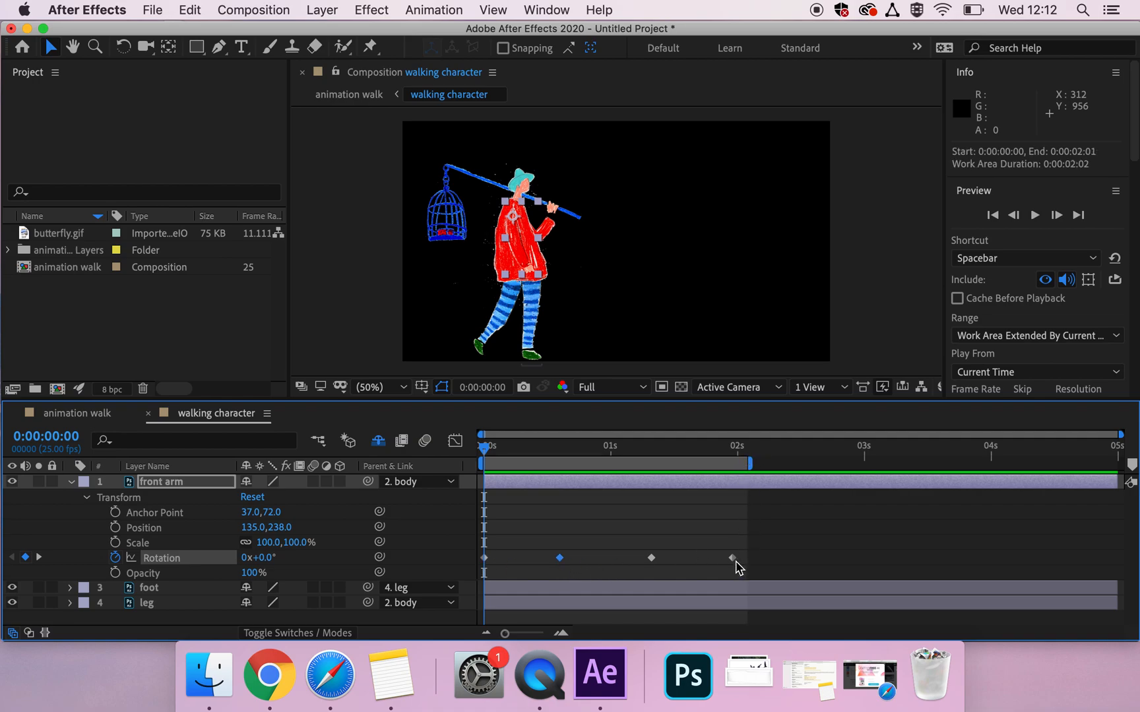
Step: Stretch the front arm's four rotation keyframes proportionally so the last lands at 0:00:02:02, and preview the result
{"action": "left_click_drag", "start_coordinate": [743, 575], "coordinate": [476, 550]}
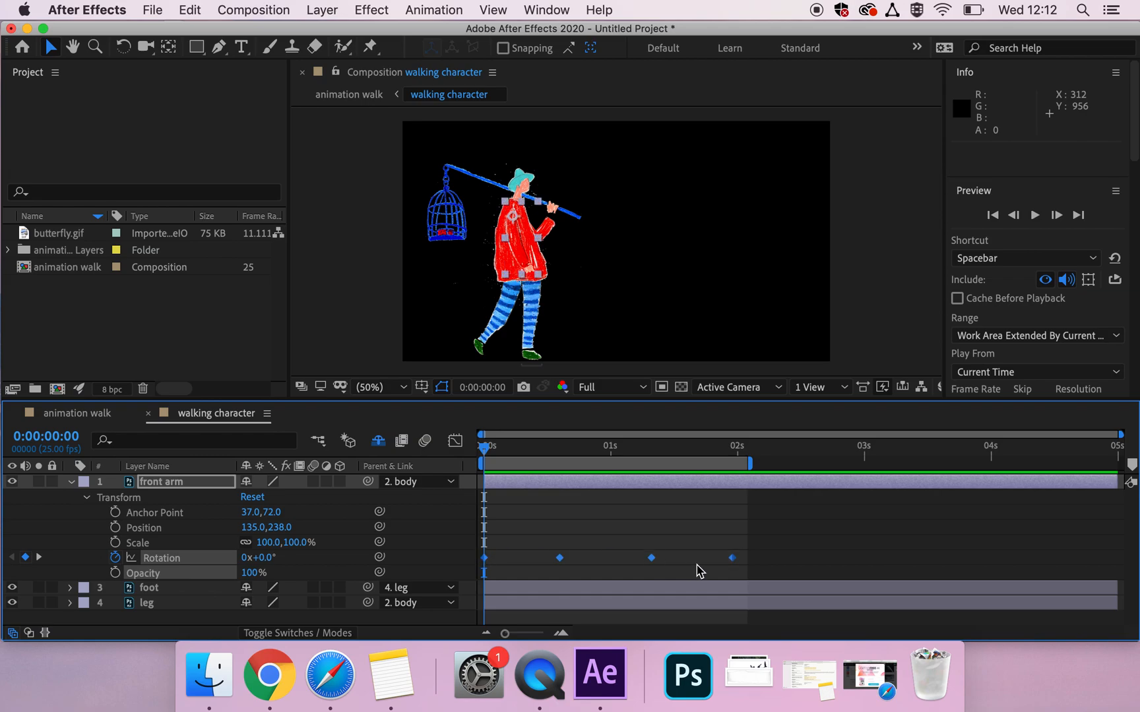
{"action": "left_click_drag", "start_coordinate": [736, 562], "coordinate": [751, 564]}
{"action": "left_click", "coordinate": [735, 565]}
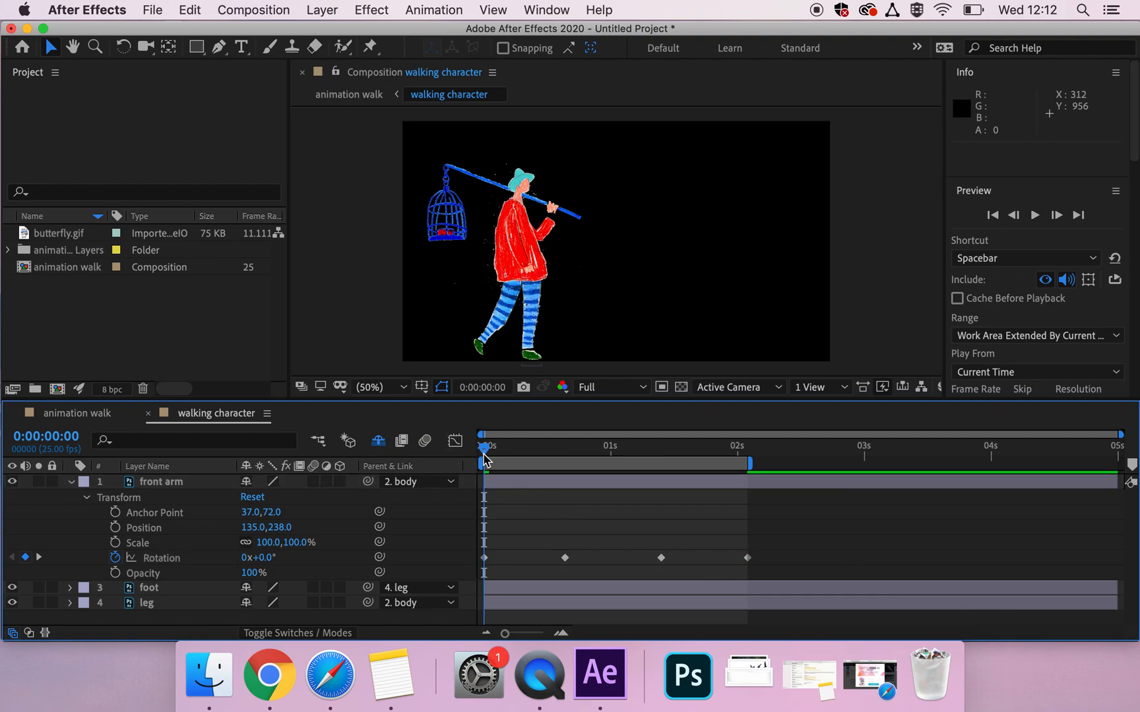
{"action": "key", "text": "space"}
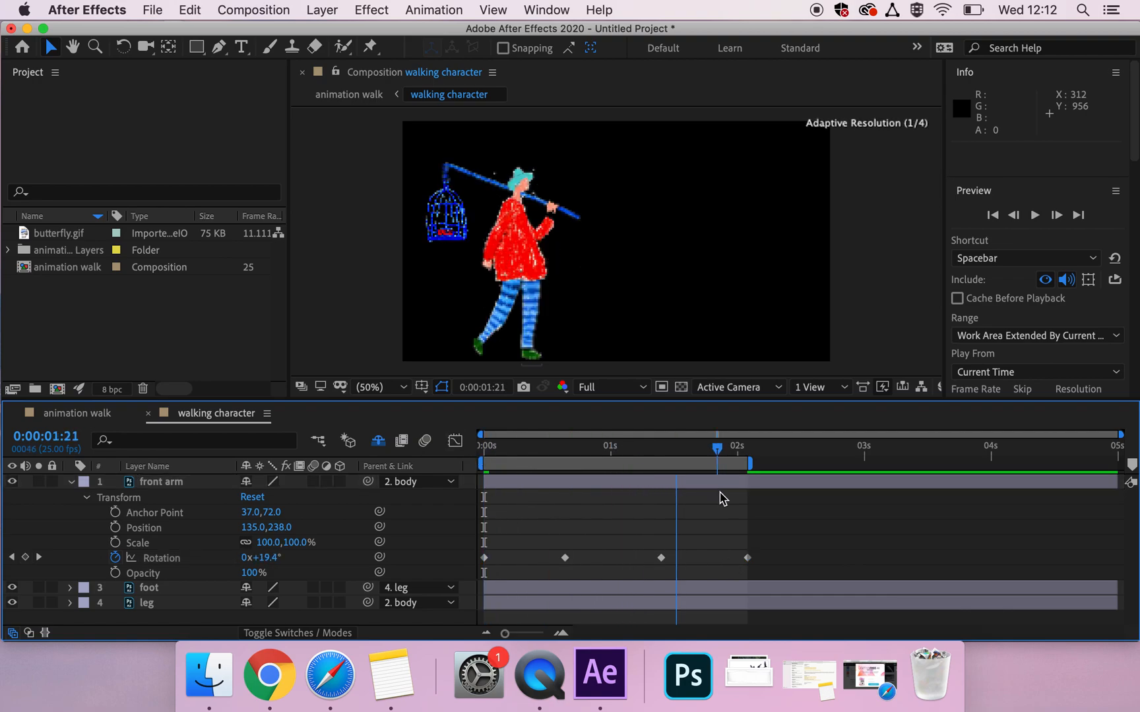
{"action": "key", "text": "space"}
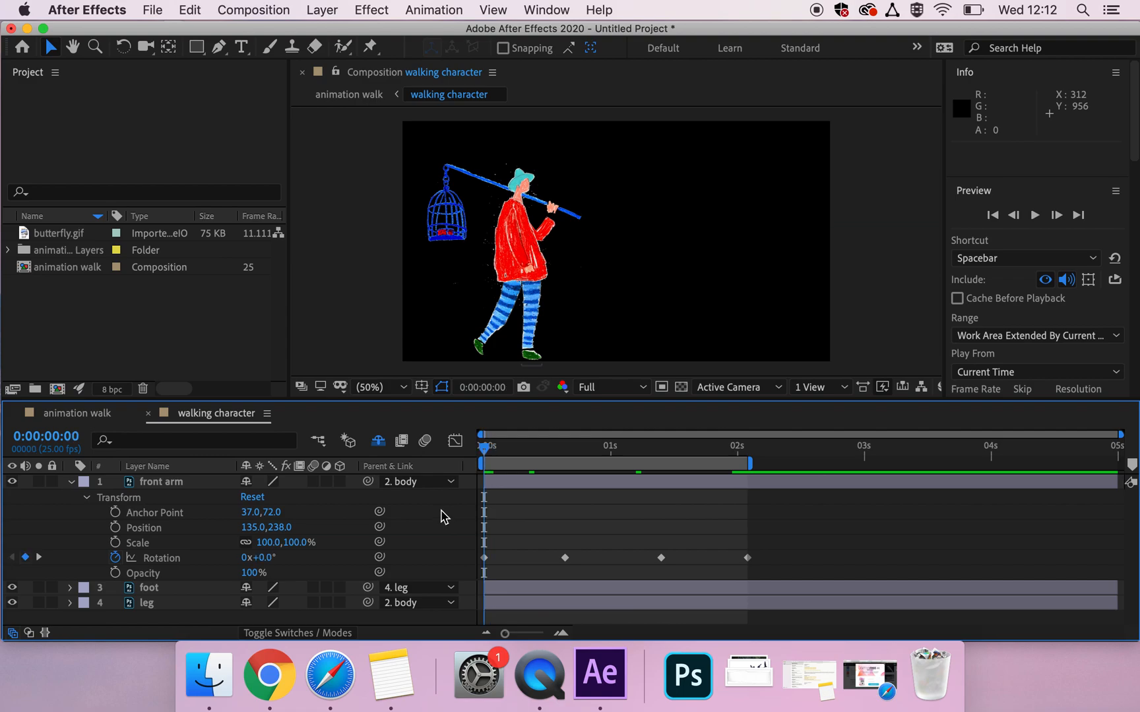
Step: Play the front arm swing and scrub between its first two rotation keyframes to examine the motion
{"action": "left_click", "coordinate": [483, 559]}
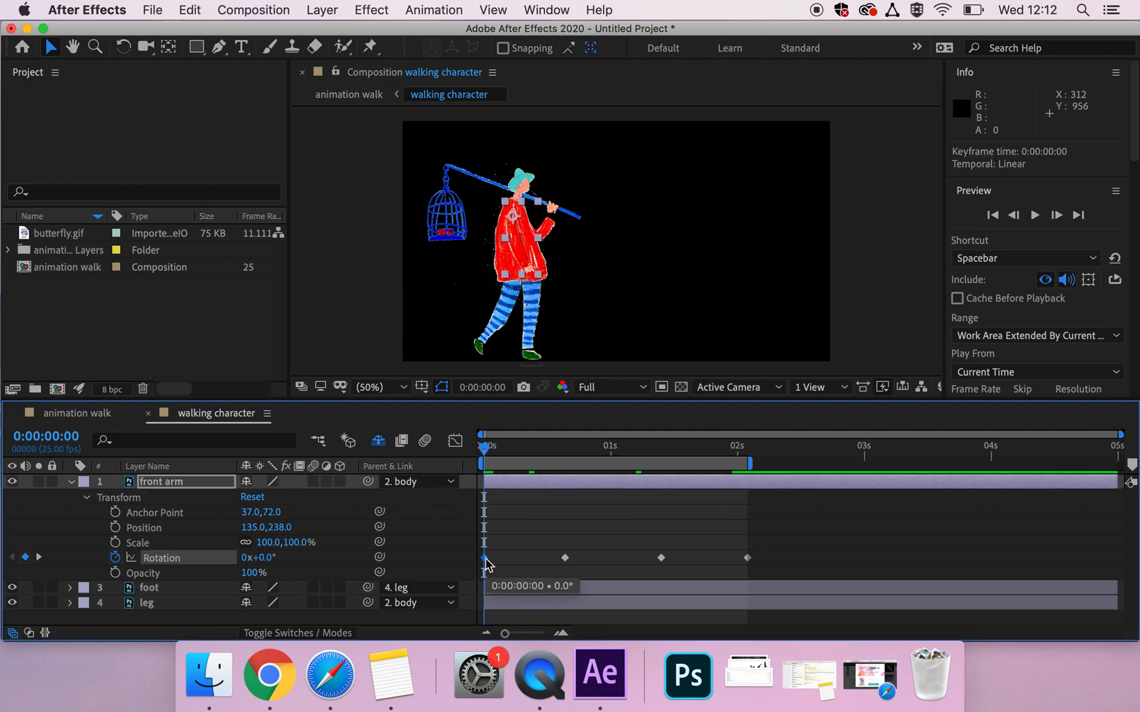
{"action": "key", "text": "space"}
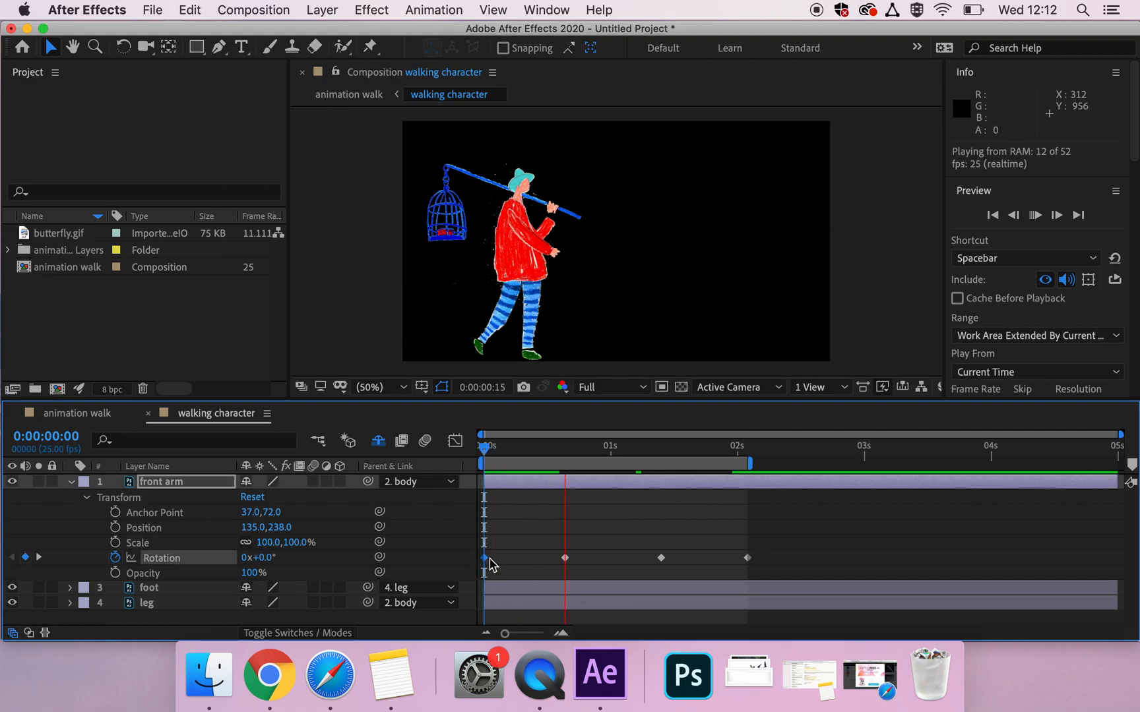
{"action": "left_click", "coordinate": [565, 558]}
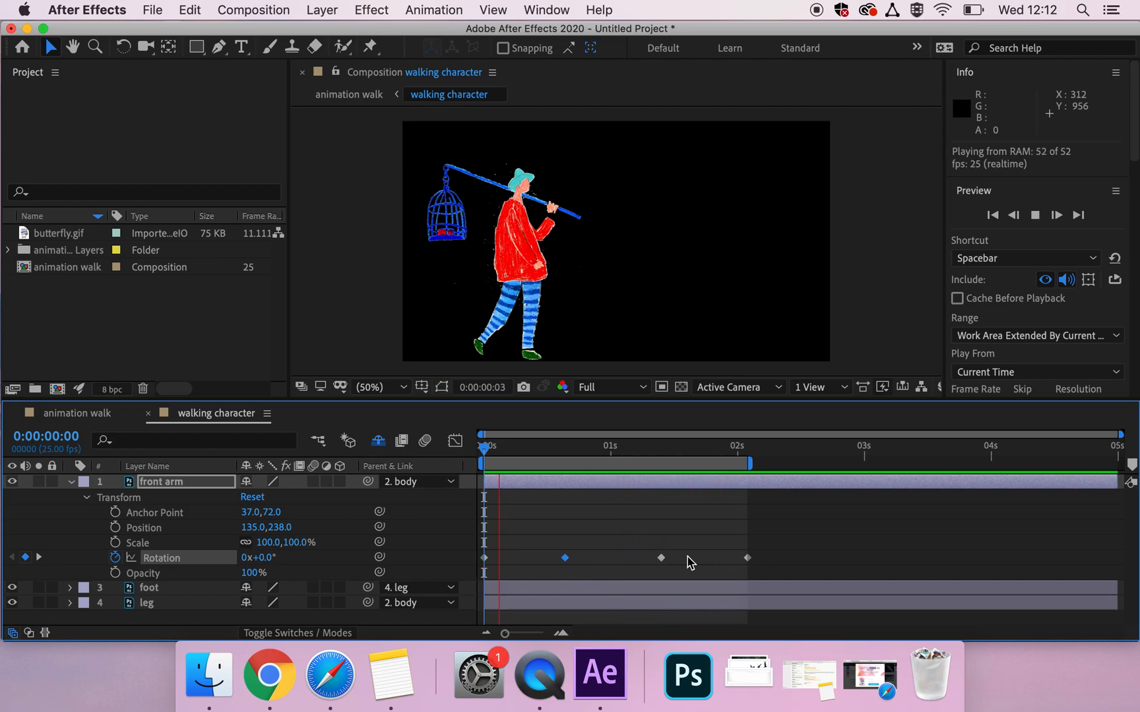
{"action": "key", "text": "space"}
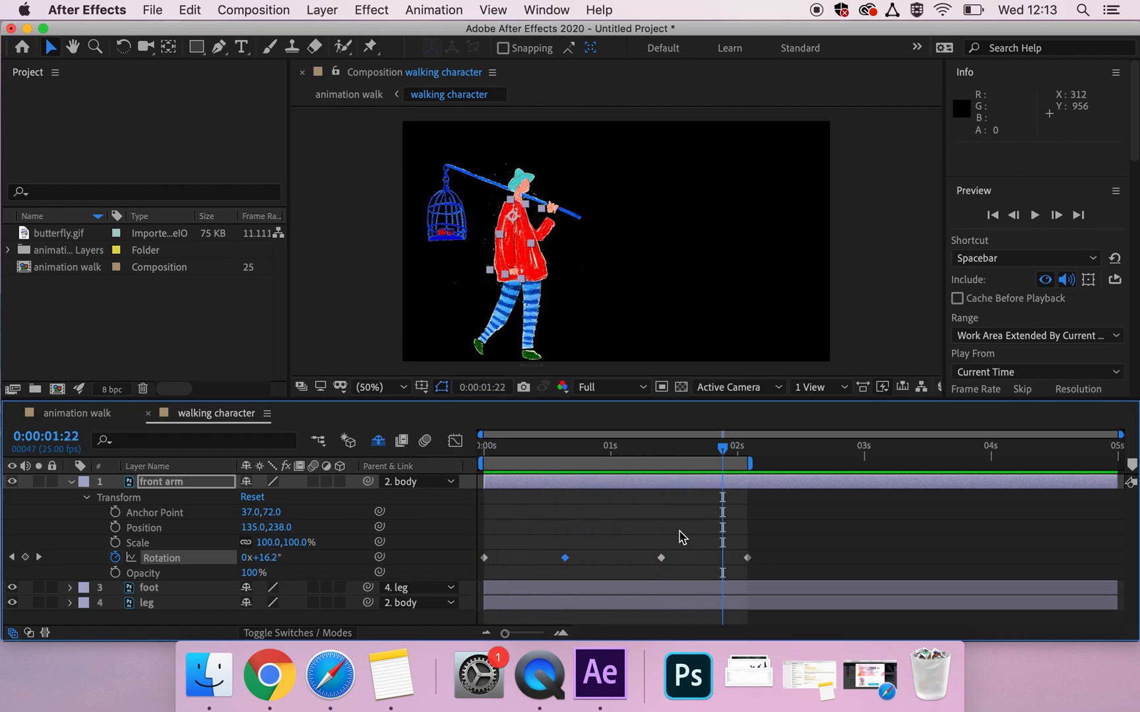
{"action": "mouse_move", "coordinate": [483, 451]}
{"action": "left_mouse_down"}
{"action": "mouse_move", "coordinate": [565, 451]}
{"action": "mouse_move", "coordinate": [485, 451]}
{"action": "left_mouse_up"}
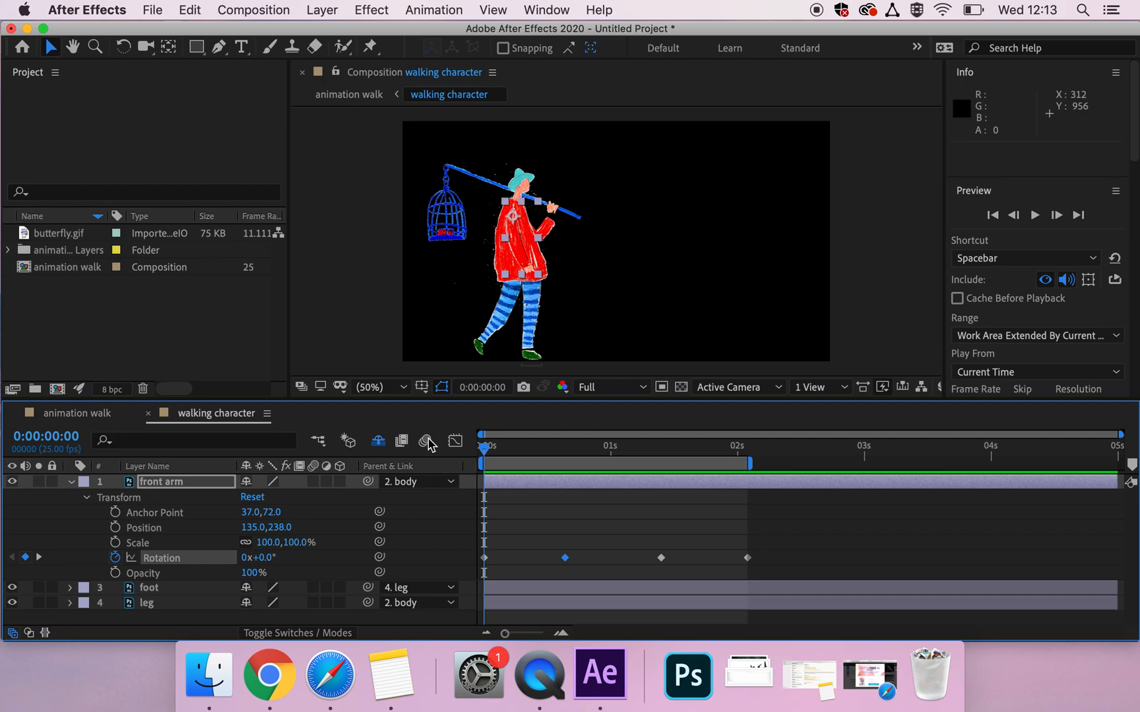
{"action": "left_click_drag", "start_coordinate": [484, 451], "coordinate": [566, 454]}
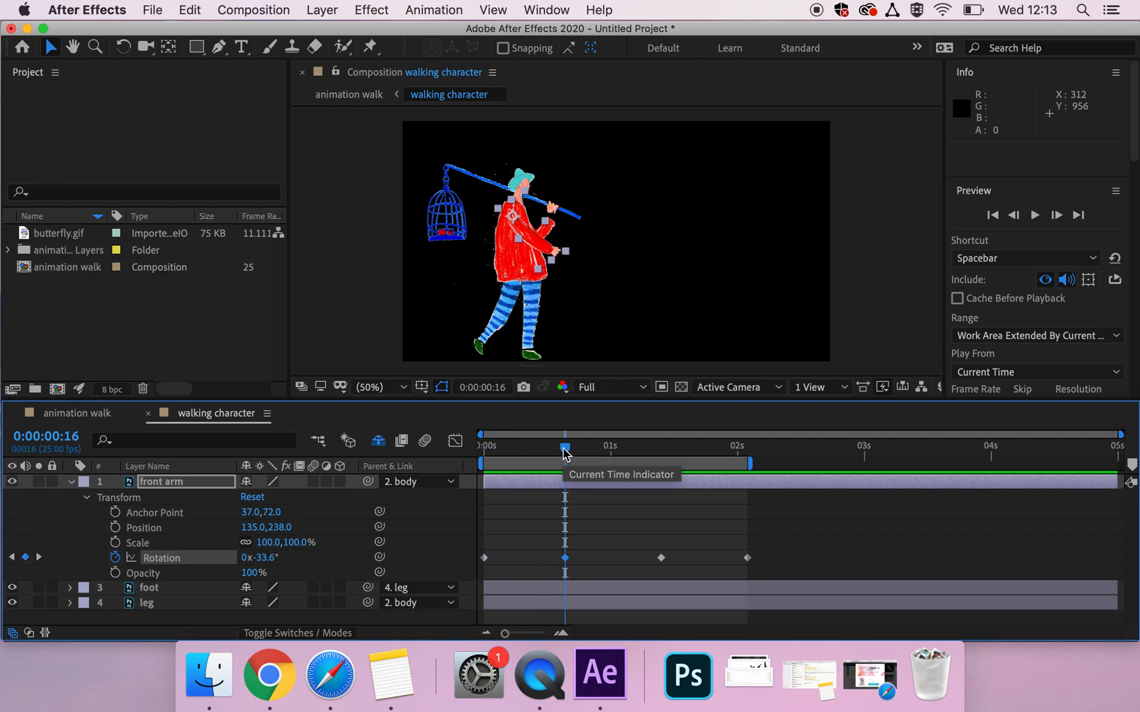
{"action": "left_click_drag", "start_coordinate": [565, 451], "coordinate": [484, 455]}
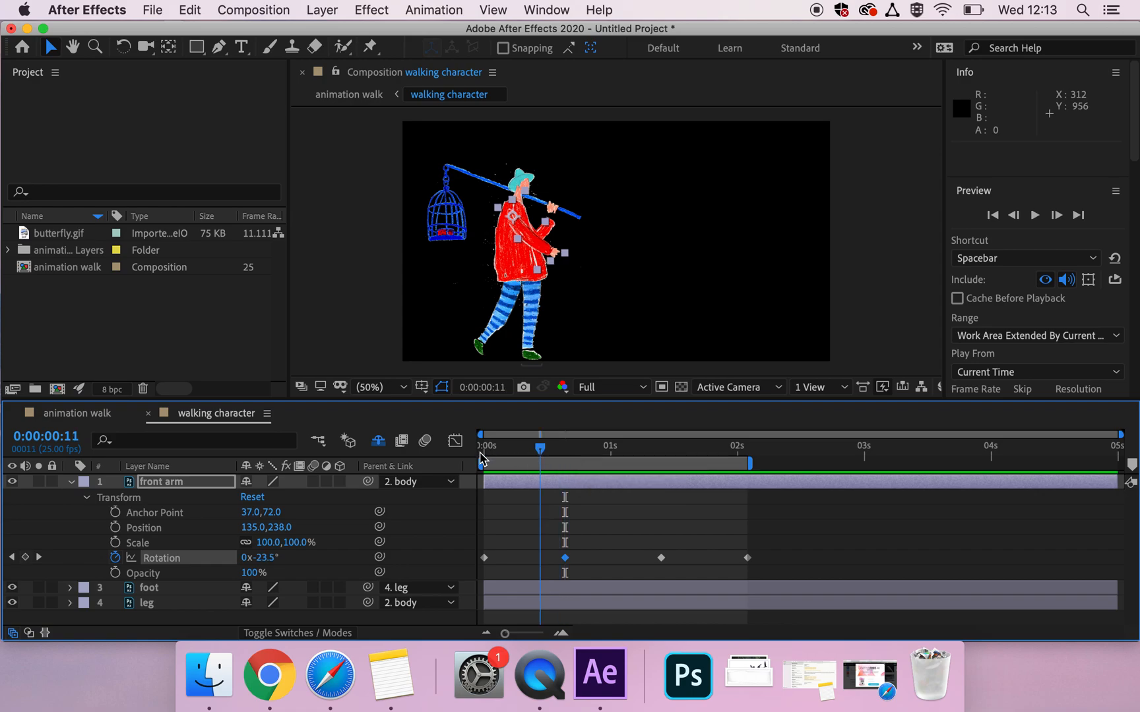
Step: Apply Easy Ease In to the front arm's first rotation keyframe at 0:00:00:00 and preview the swing
{"action": "left_click", "coordinate": [484, 559]}
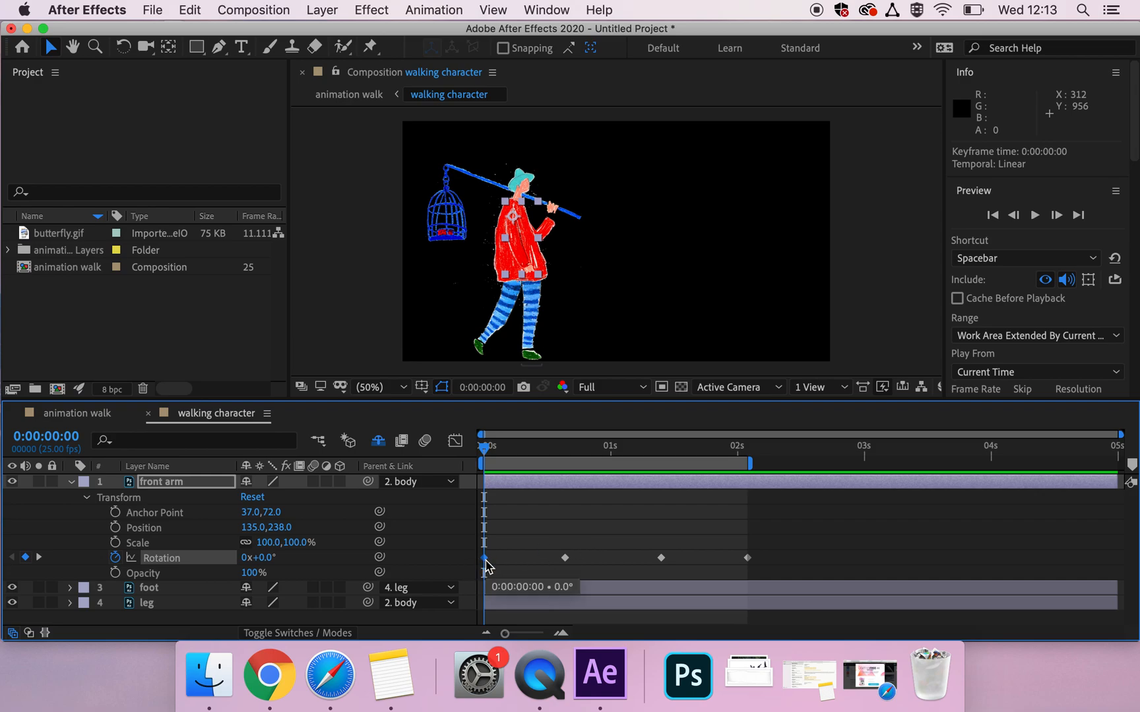
{"action": "right_click", "coordinate": [485, 558]}
{"action": "mouse_move", "coordinate": [526, 623]}
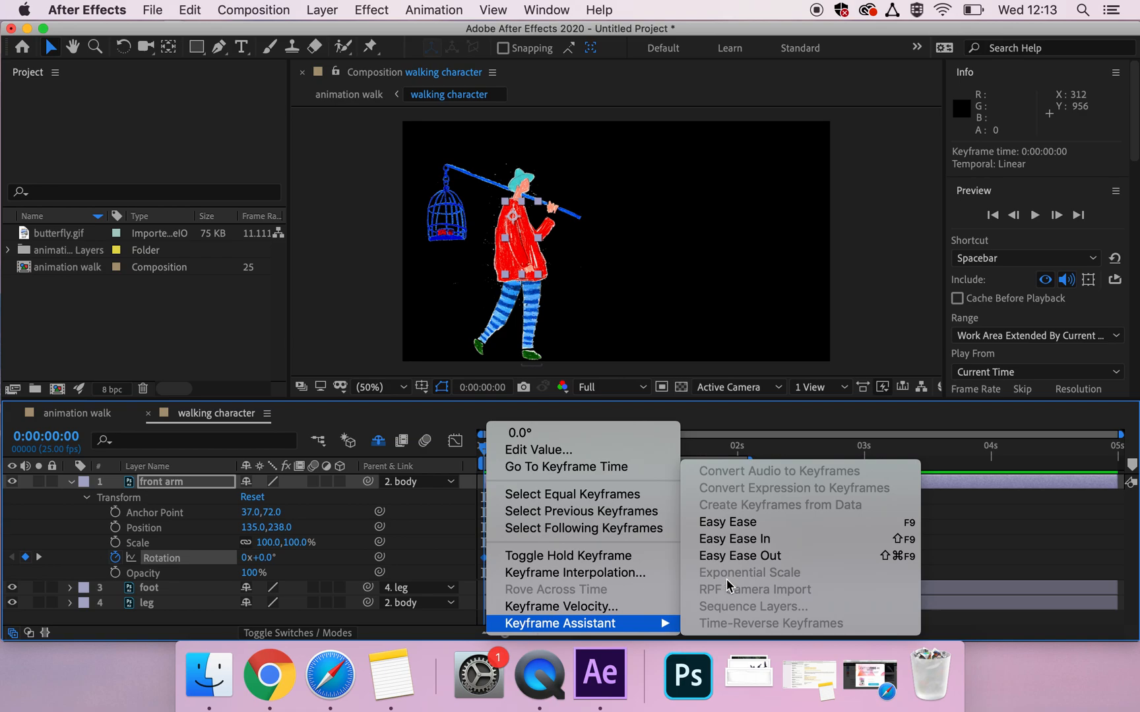
{"action": "left_click", "coordinate": [752, 541]}
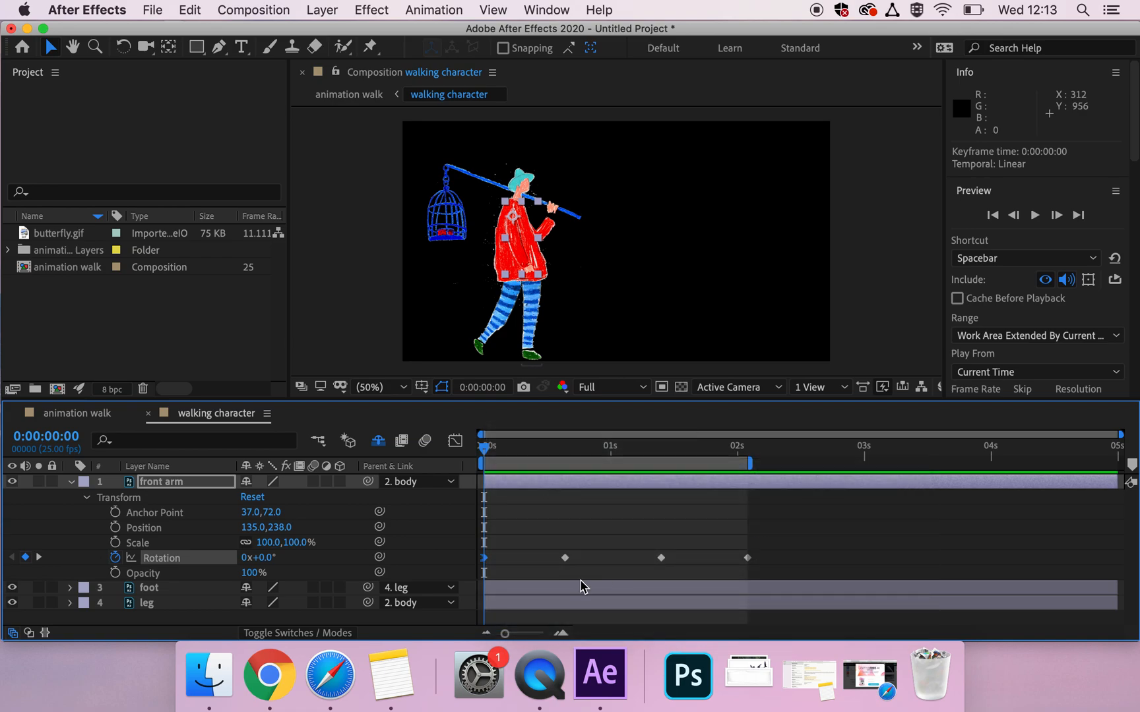
{"action": "key", "text": "space"}
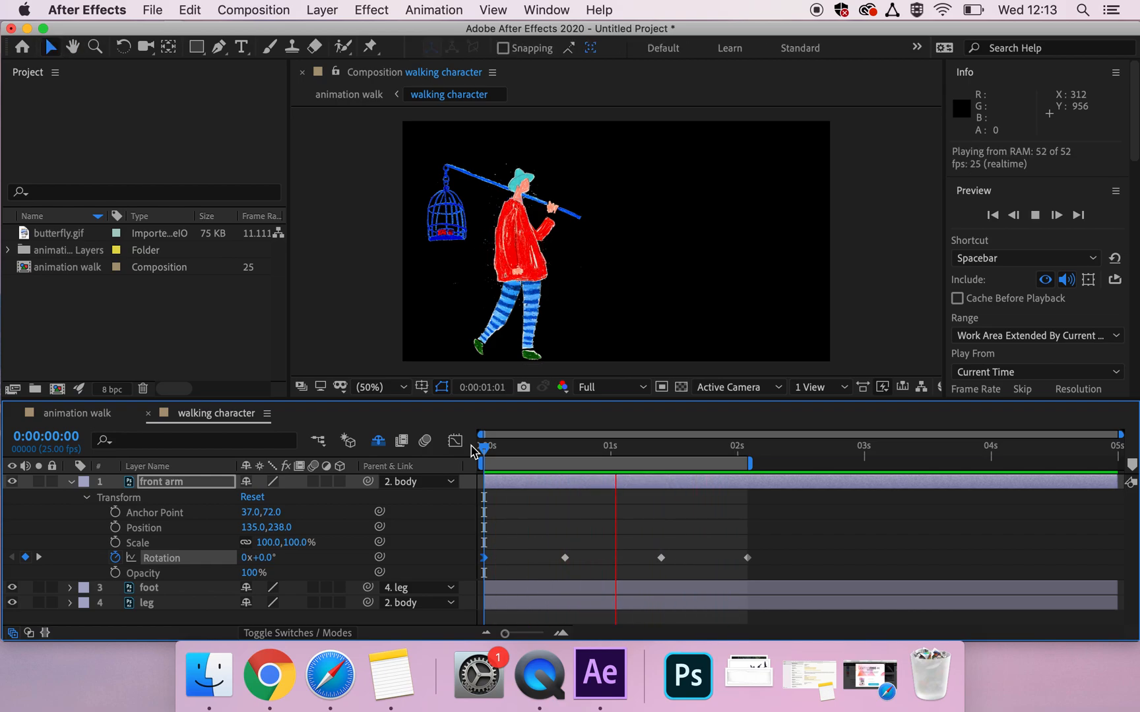
{"action": "key", "text": "space"}
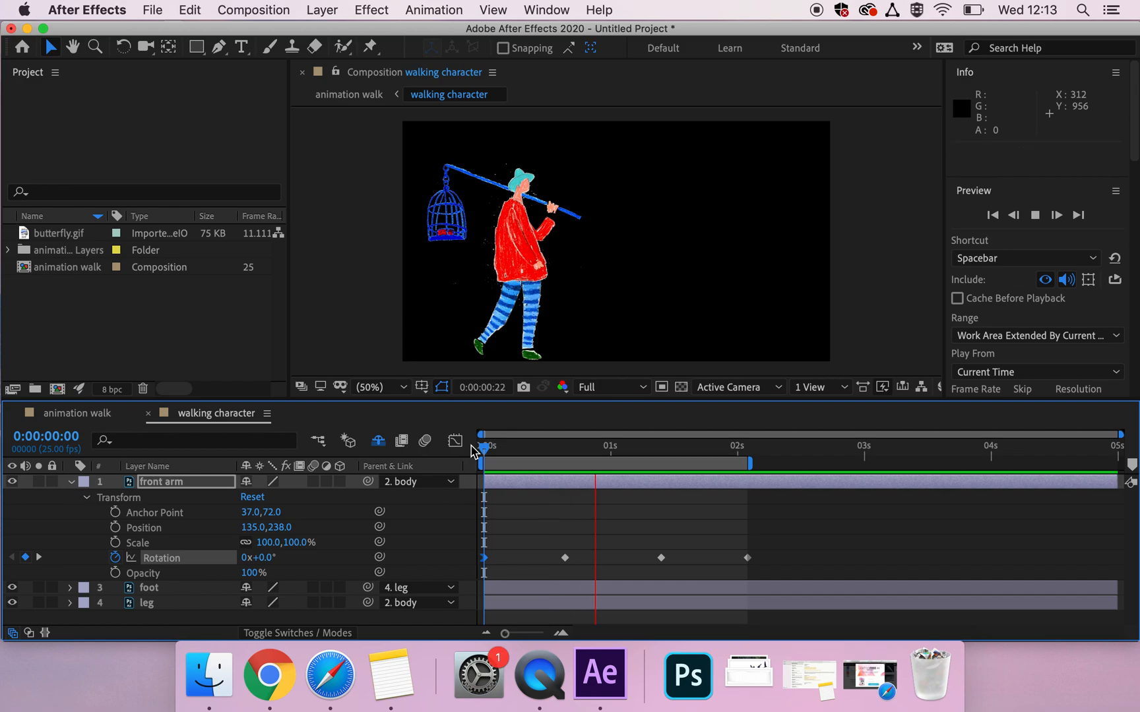
Step: Apply Easy Ease Out to the front arm's second rotation keyframe and preview the swing from the start
{"action": "left_click", "coordinate": [566, 453]}
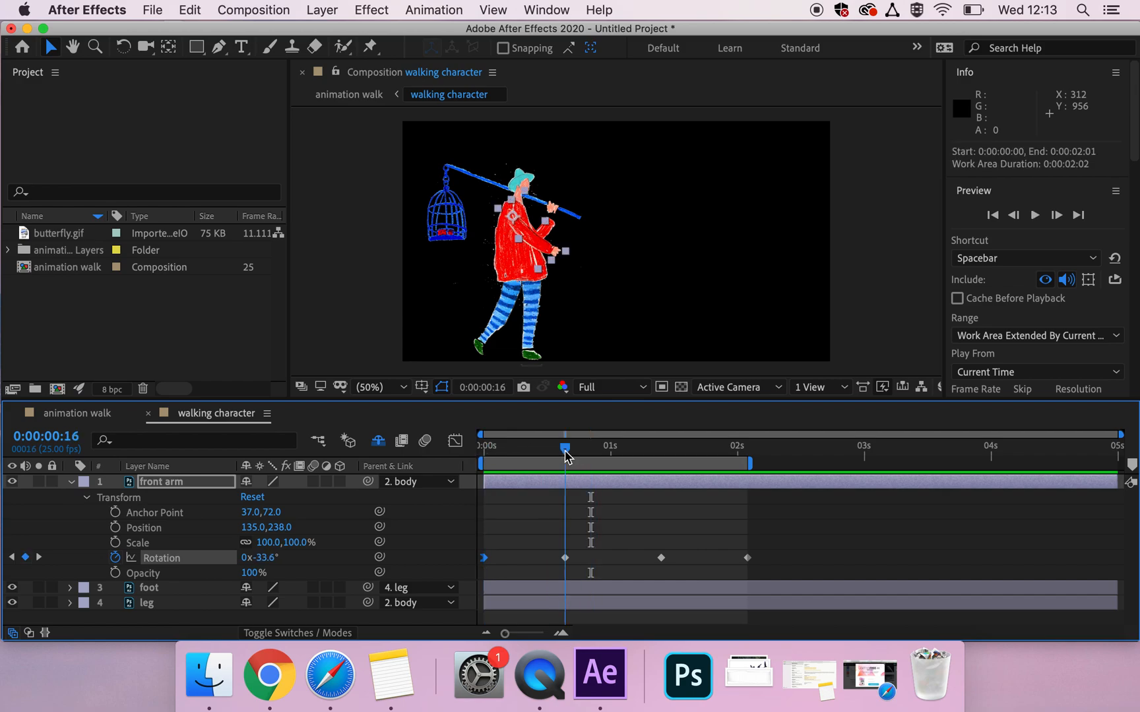
{"action": "double_click", "coordinate": [565, 557]}
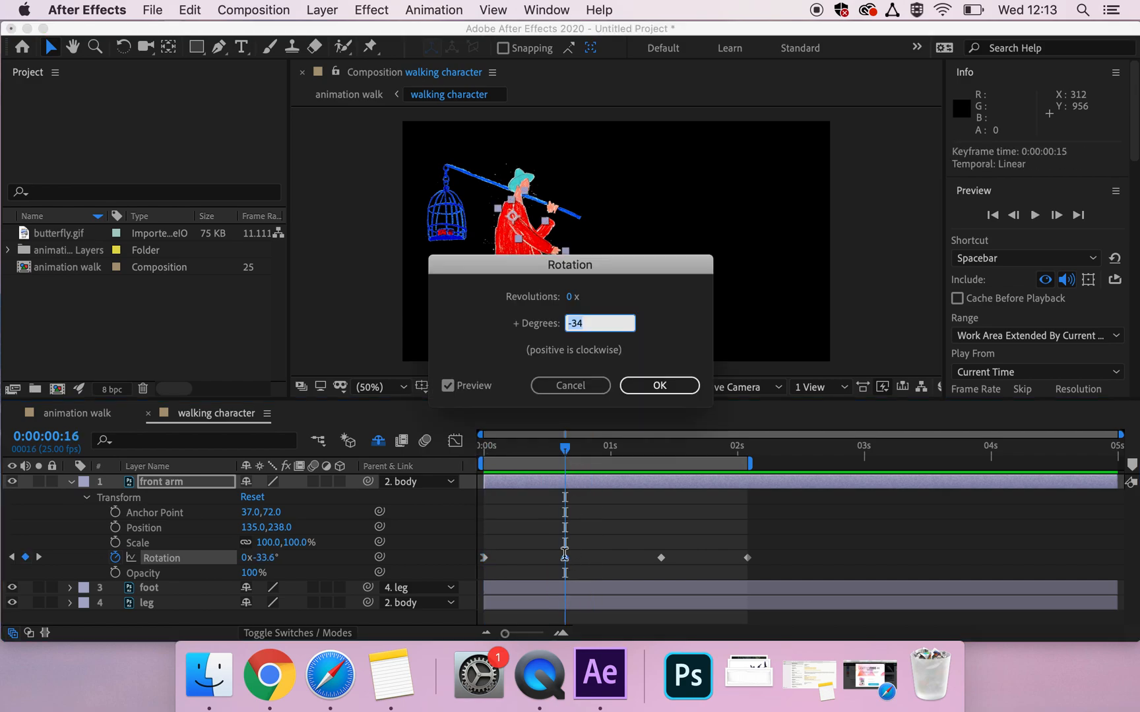
{"action": "left_click", "coordinate": [589, 386]}
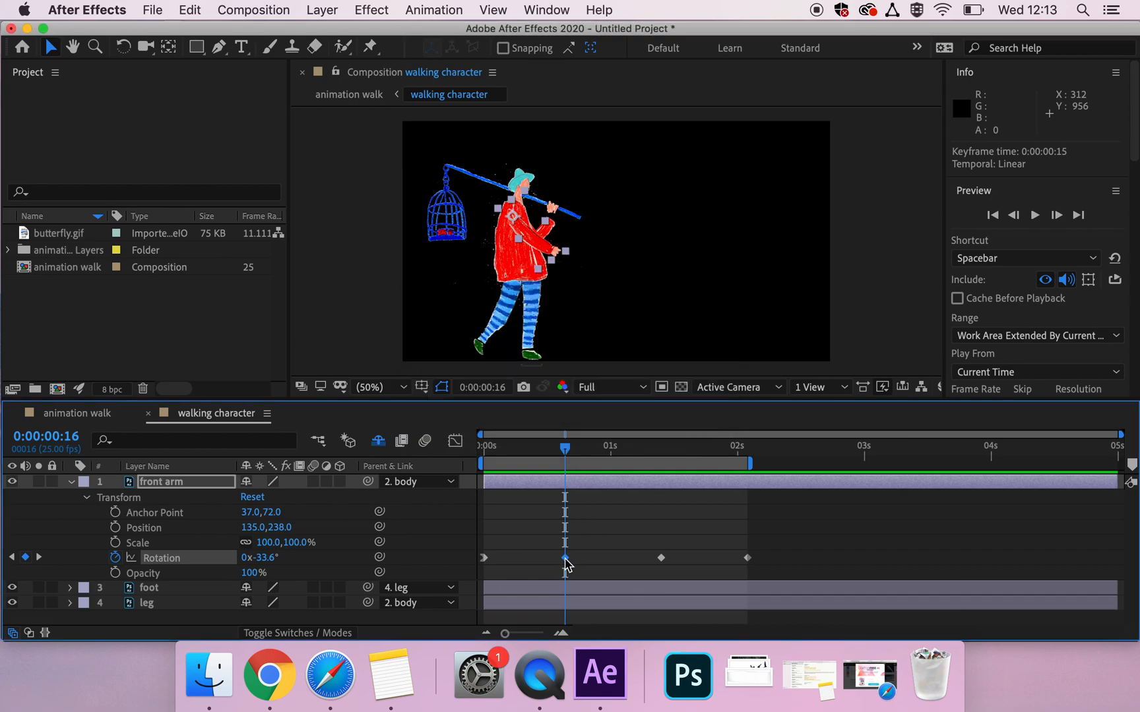
{"action": "right_click", "coordinate": [565, 557]}
{"action": "mouse_move", "coordinate": [632, 623]}
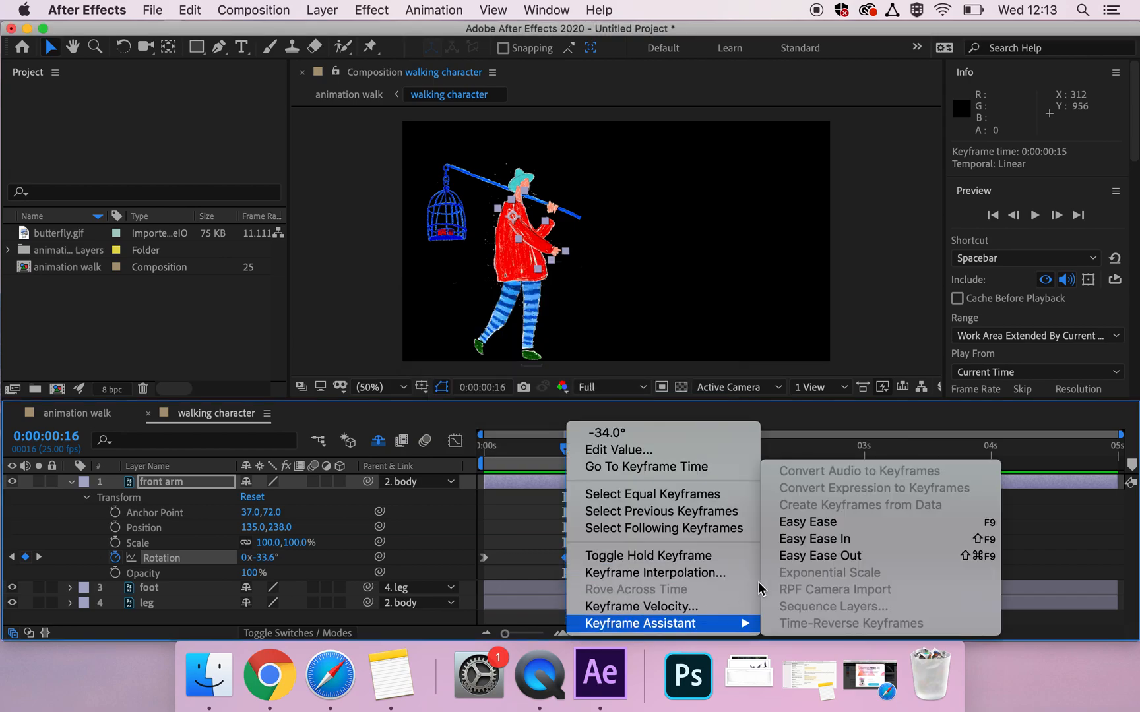
{"action": "left_click", "coordinate": [825, 556]}
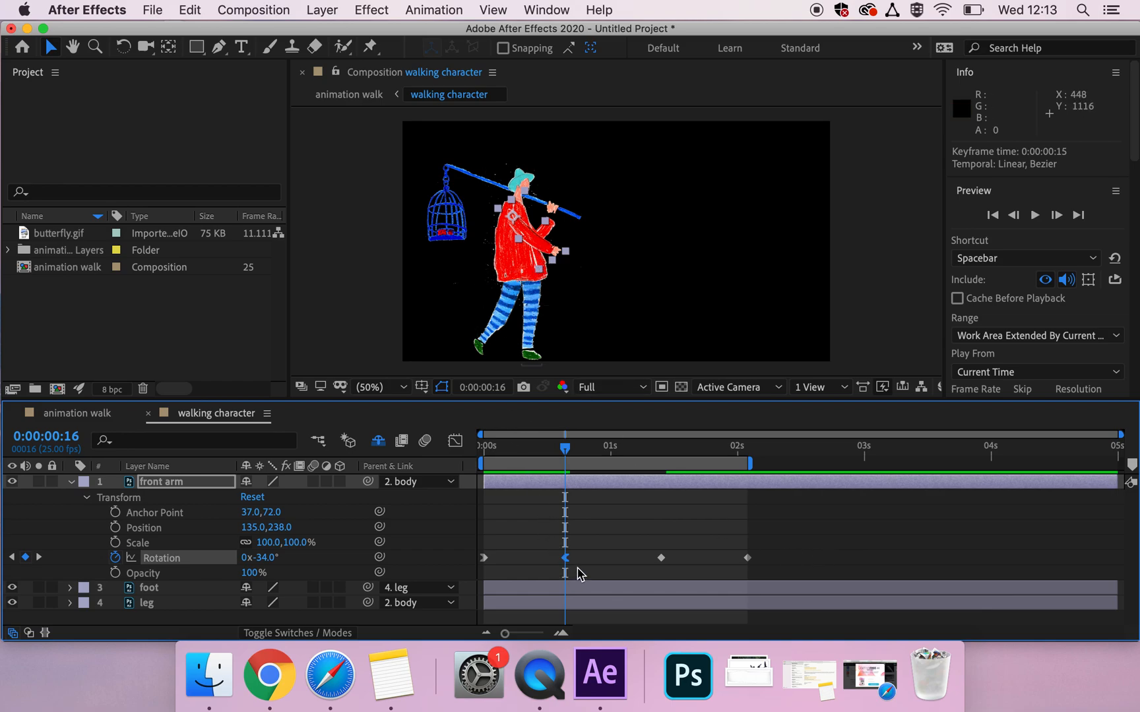
{"action": "left_click_drag", "start_coordinate": [565, 449], "coordinate": [361, 487]}
{"action": "key", "text": "space"}
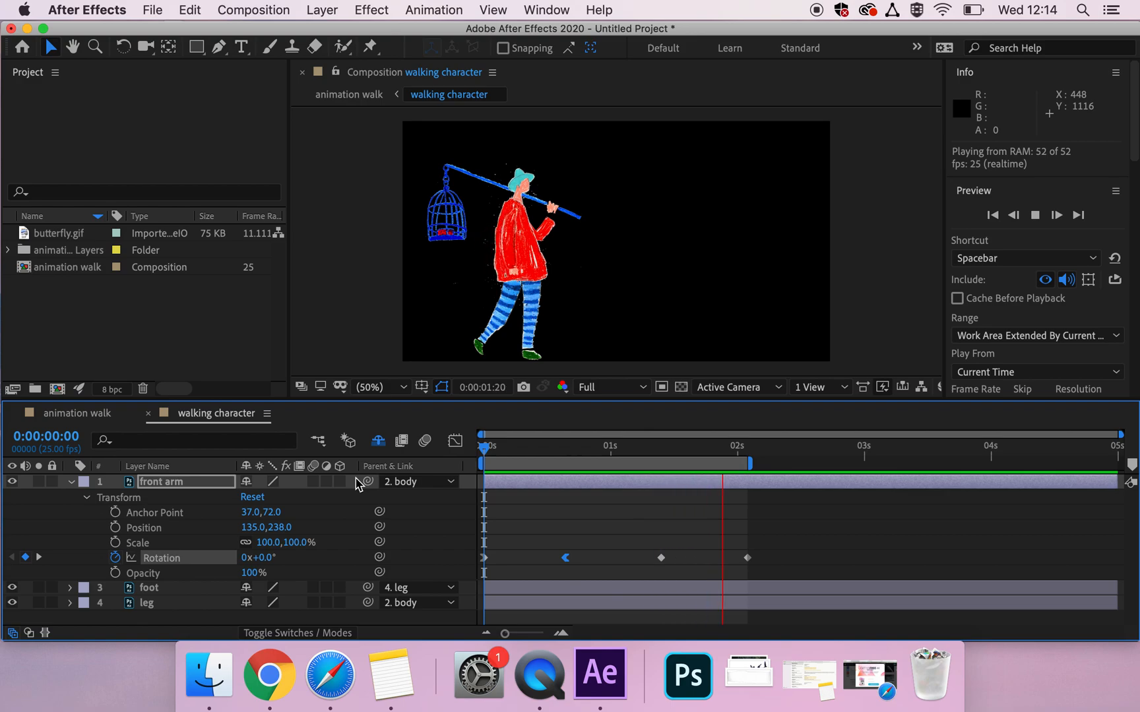
Step: Try Easy Ease Out on the front arm's last rotation keyframe at 0:00:02:02 and preview the swing from the start
{"action": "left_click", "coordinate": [504, 449]}
{"action": "left_click_drag", "start_coordinate": [658, 453], "coordinate": [748, 449]}
{"action": "double_click", "coordinate": [747, 558]}
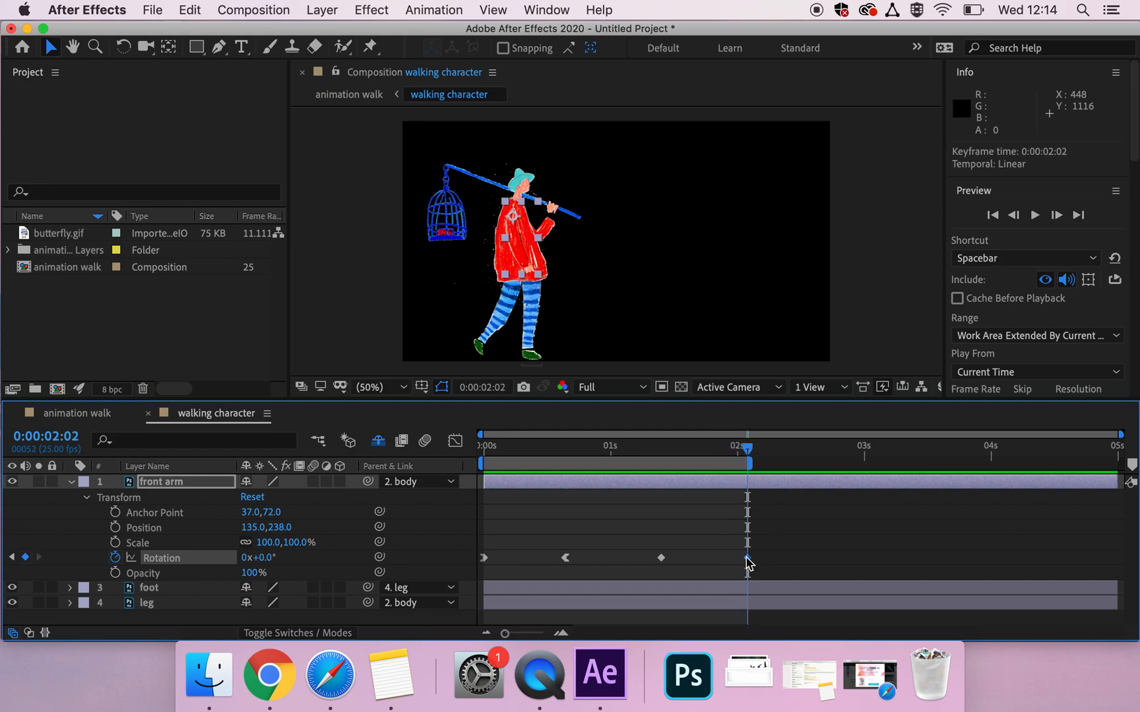
{"action": "left_click", "coordinate": [573, 385]}
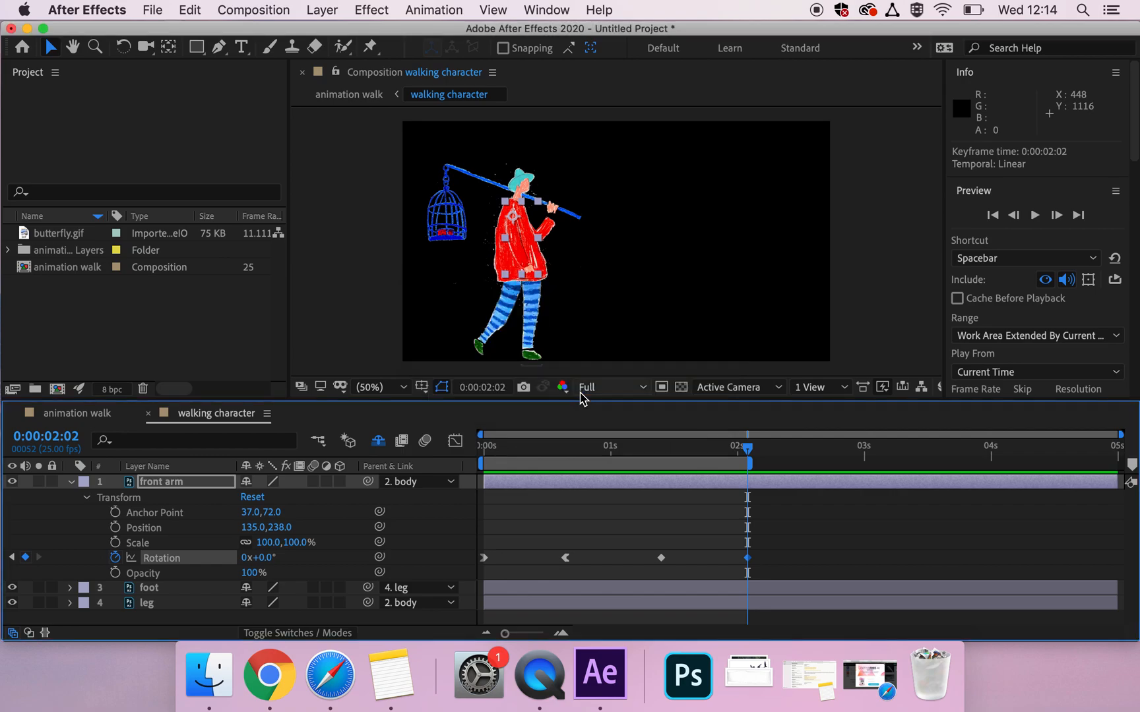
{"action": "right_click", "coordinate": [749, 561]}
{"action": "mouse_move", "coordinate": [773, 624]}
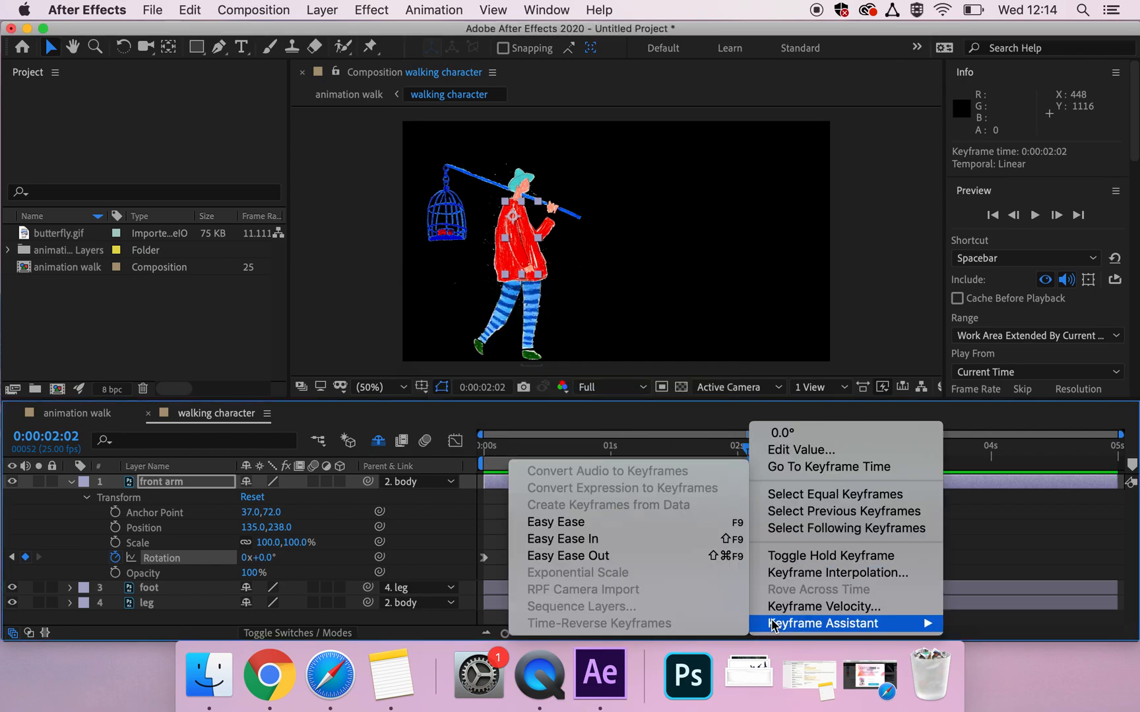
{"action": "left_click", "coordinate": [663, 555]}
{"action": "left_click", "coordinate": [483, 454]}
{"action": "key", "text": "space"}
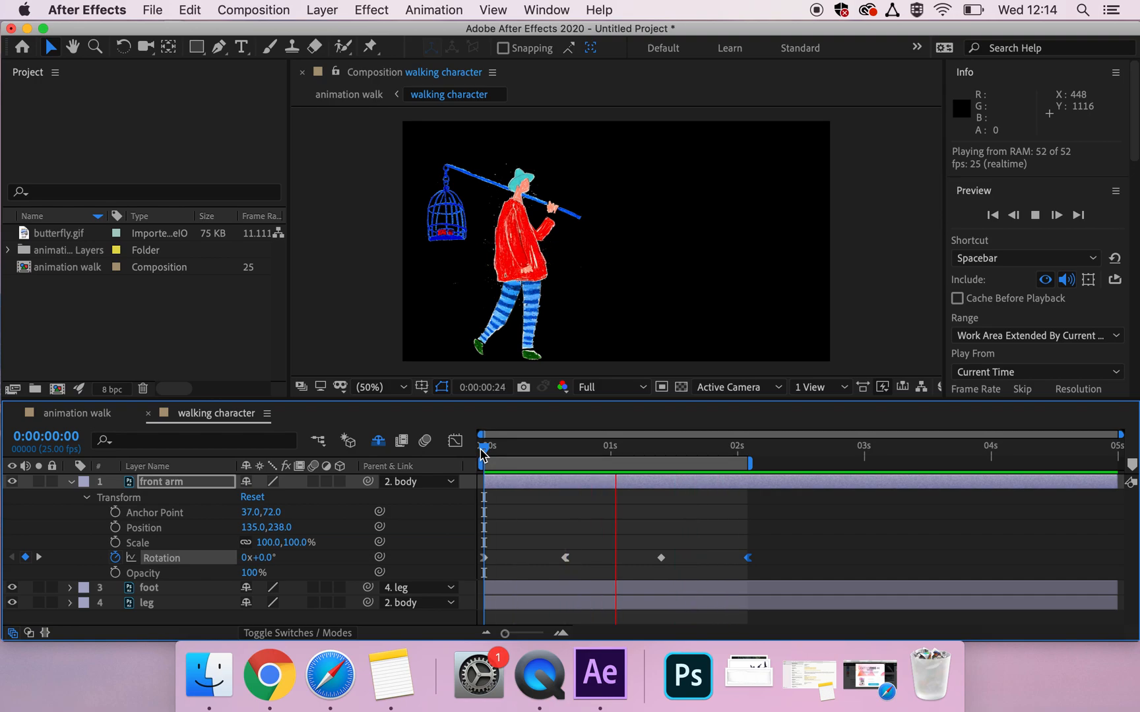
{"action": "key", "text": "space"}
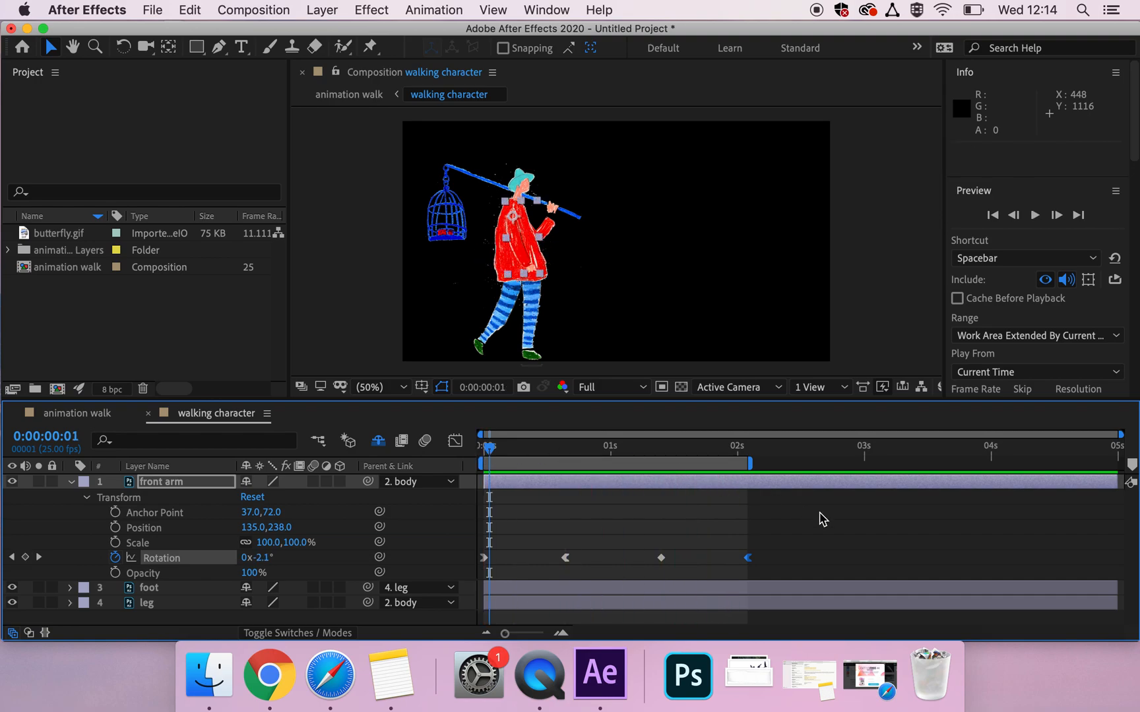
Step: Try adding Easy Ease In to the front arm's last rotation keyframe, and undo both easing changes on it
{"action": "double_click", "coordinate": [748, 557]}
{"action": "left_click", "coordinate": [601, 385]}
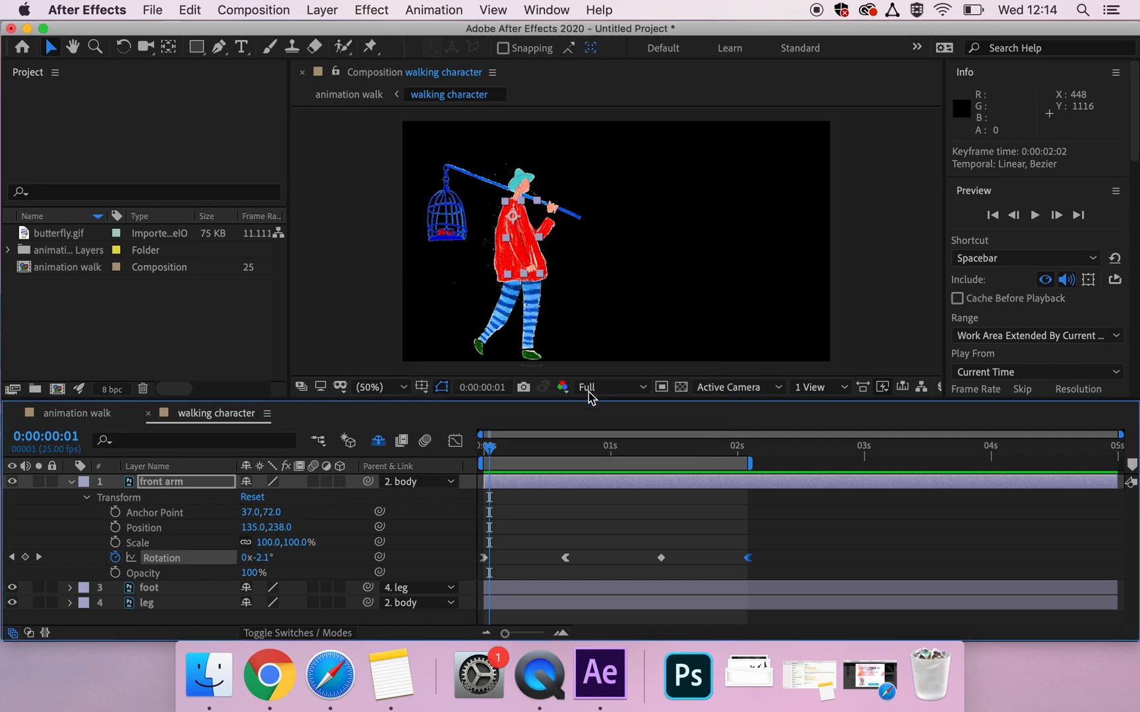
{"action": "right_click", "coordinate": [748, 559]}
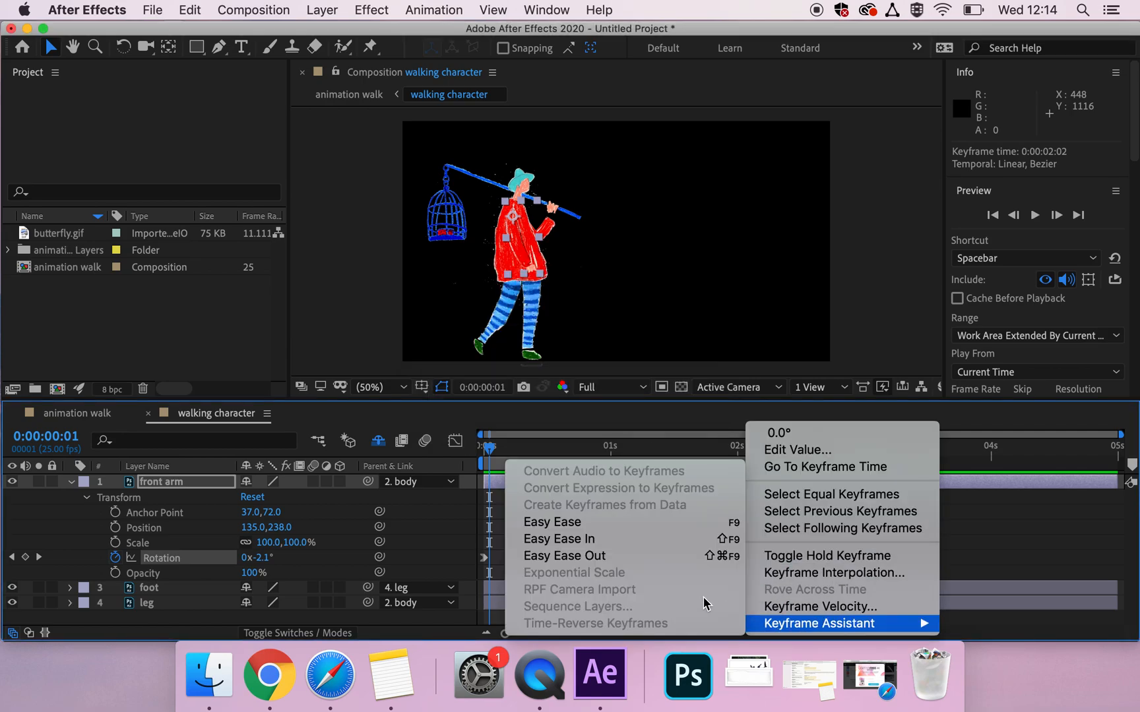
{"action": "left_click", "coordinate": [627, 539]}
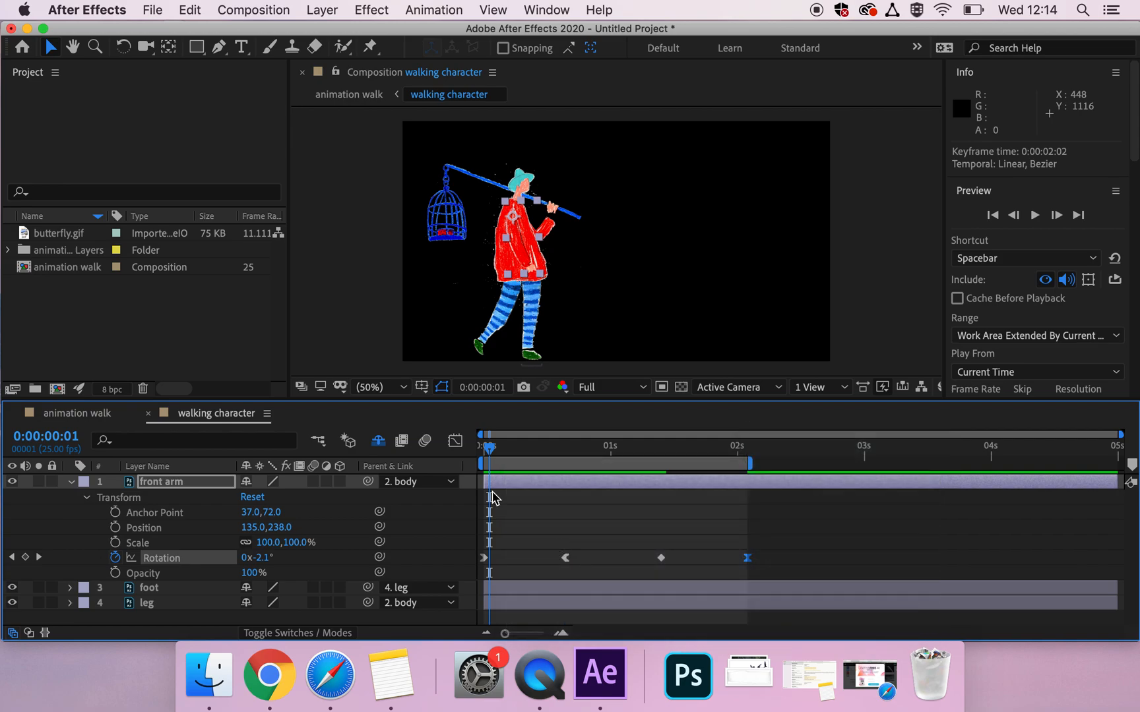
{"action": "key", "text": "super+z"}
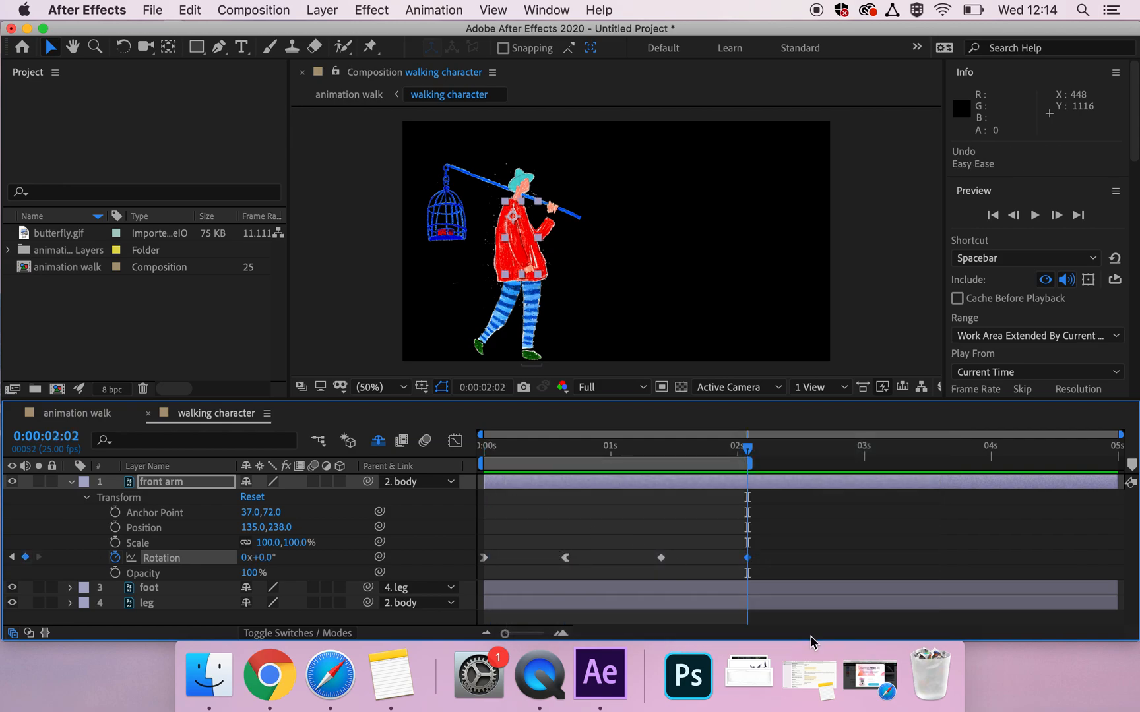
Step: Try Easy Ease In on the front arm's last rotation keyframe at 0:00:02:02, preview the swing, and undo the easing
{"action": "right_click", "coordinate": [749, 561]}
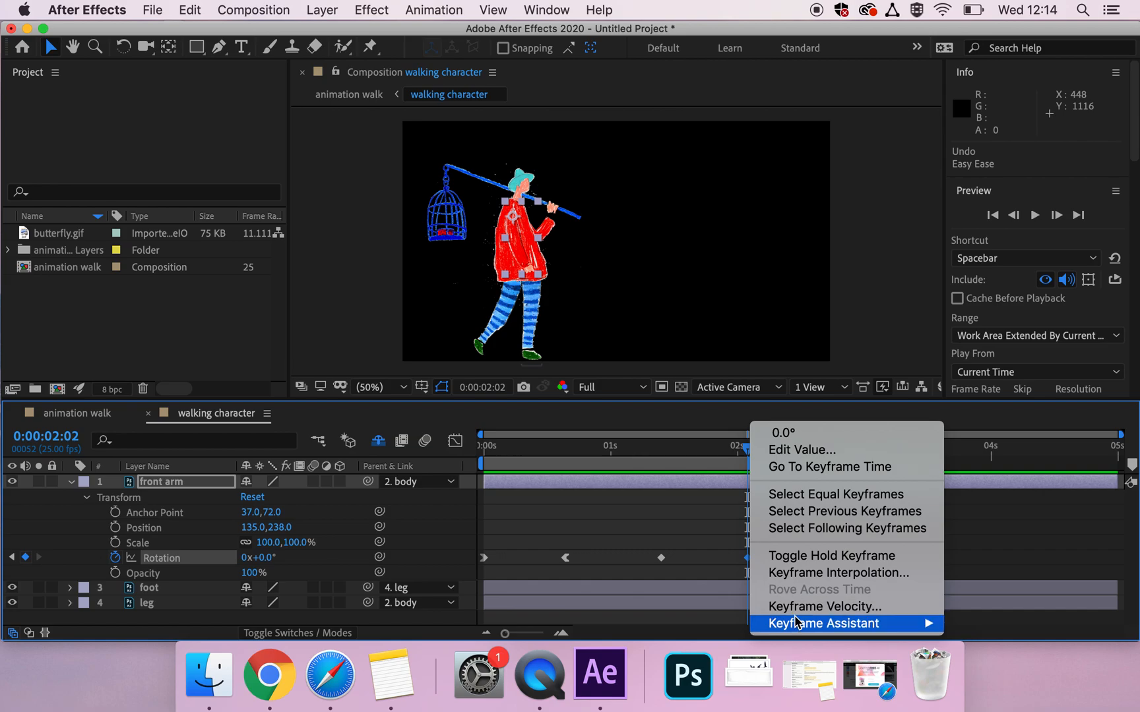
{"action": "mouse_move", "coordinate": [795, 623]}
{"action": "left_click", "coordinate": [647, 539]}
{"action": "left_click", "coordinate": [483, 450]}
{"action": "key", "text": "space"}
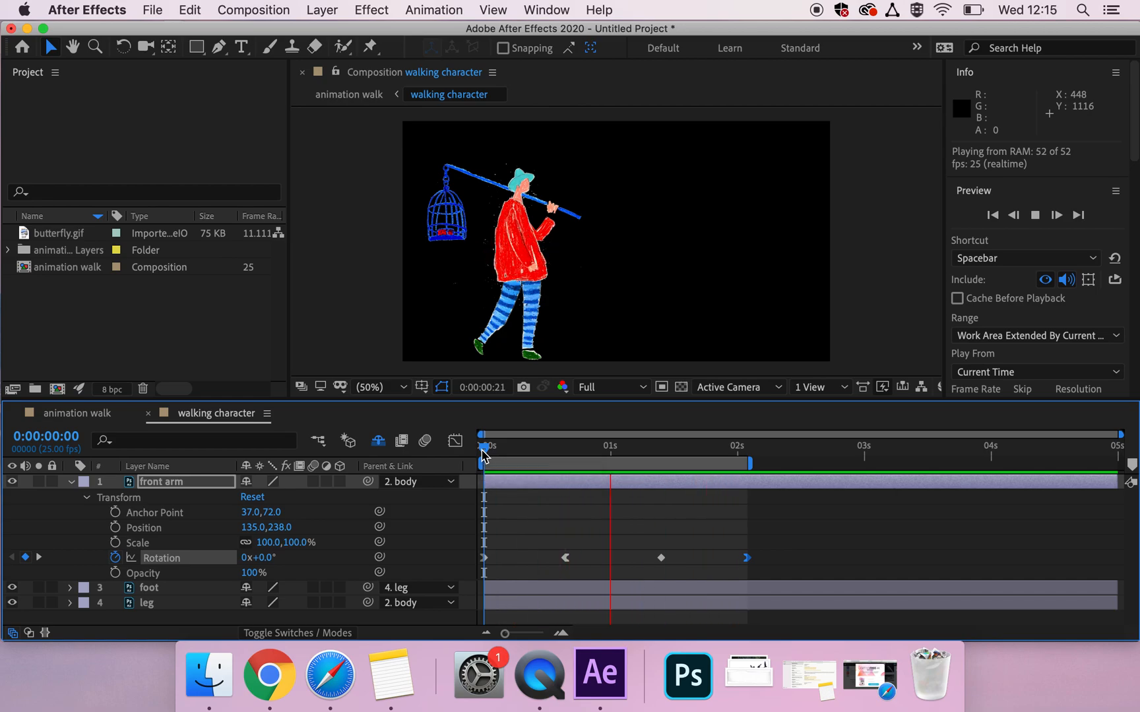
{"action": "left_click", "coordinate": [483, 454]}
{"action": "key", "text": "super+z"}
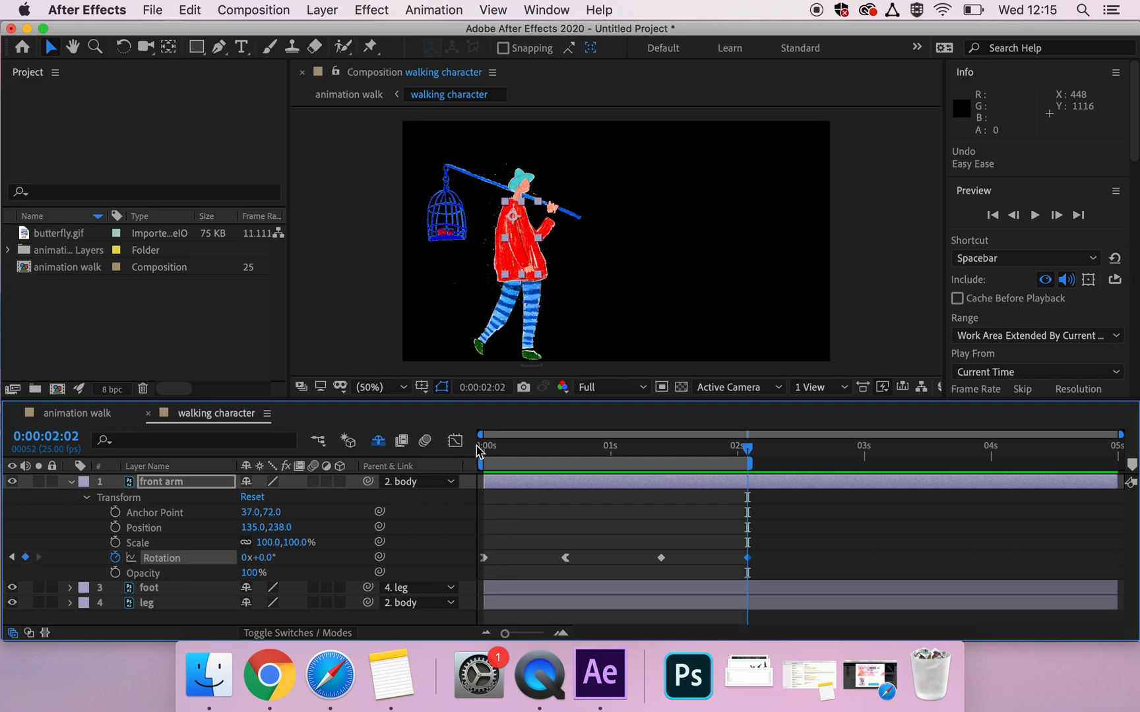
Step: Preview the front arm's swing from the start of the composition
{"action": "left_click", "coordinate": [483, 450]}
{"action": "key", "text": "space"}
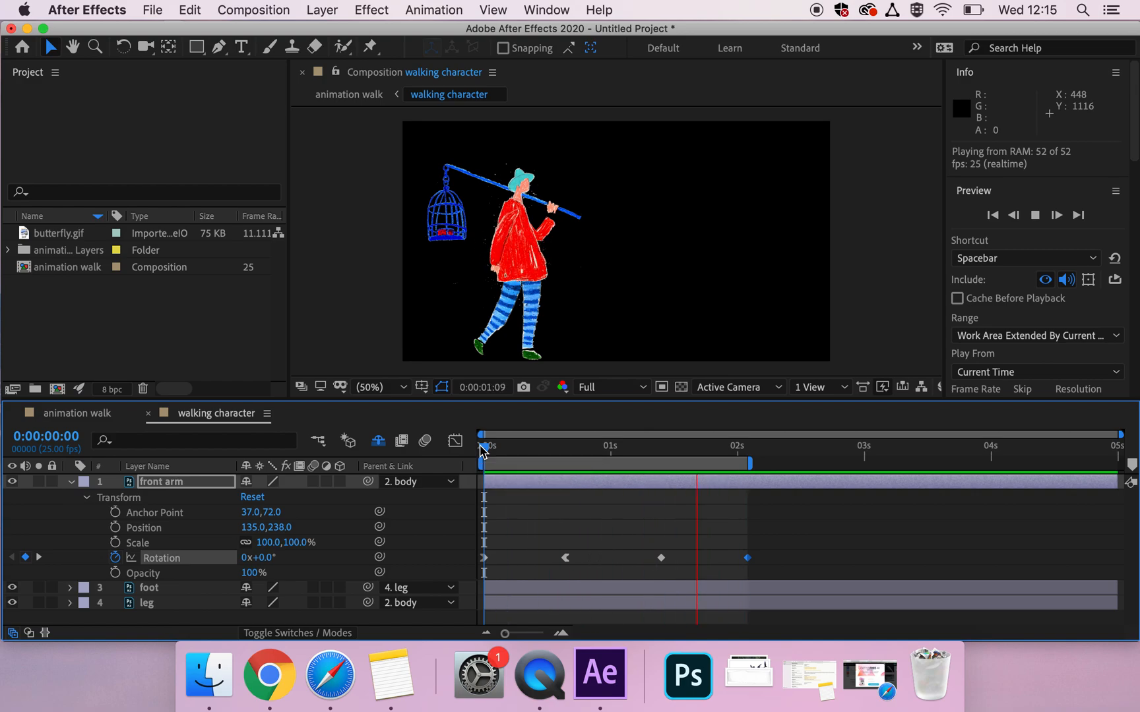
{"action": "key", "text": "space"}
{"action": "left_click", "coordinate": [485, 449]}
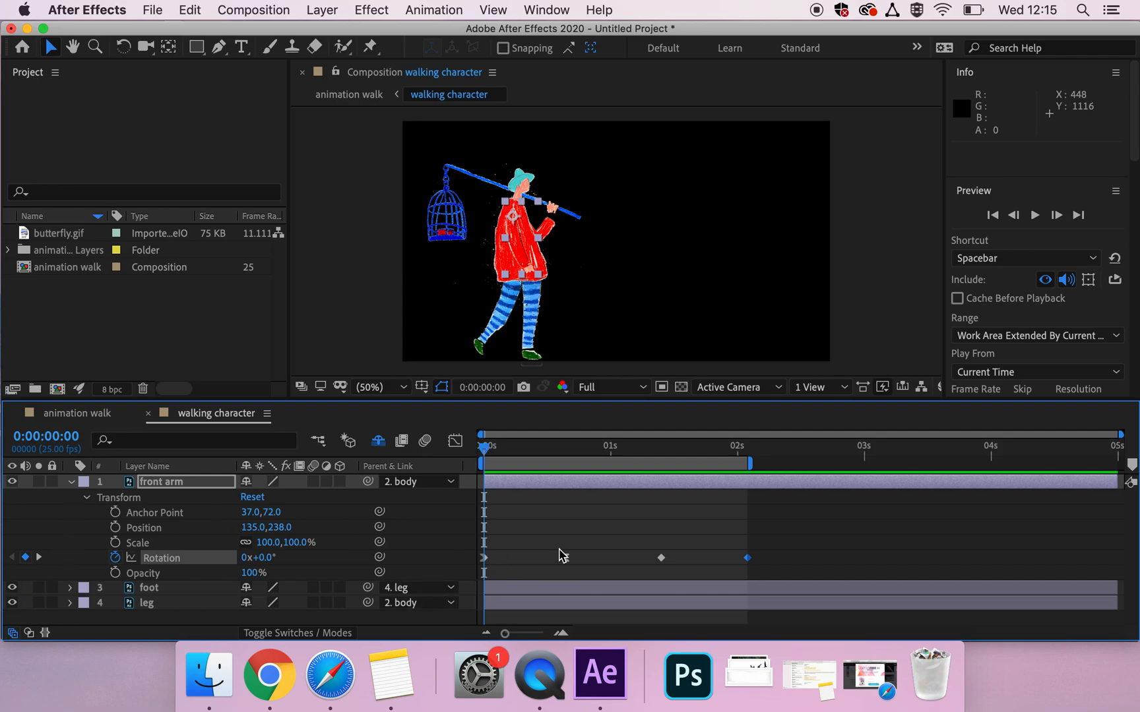
Step: Try a hold on the front arm's third rotation keyframe at 0:00:01:10, preview the swing, and undo the hold
{"action": "left_click", "coordinate": [661, 558]}
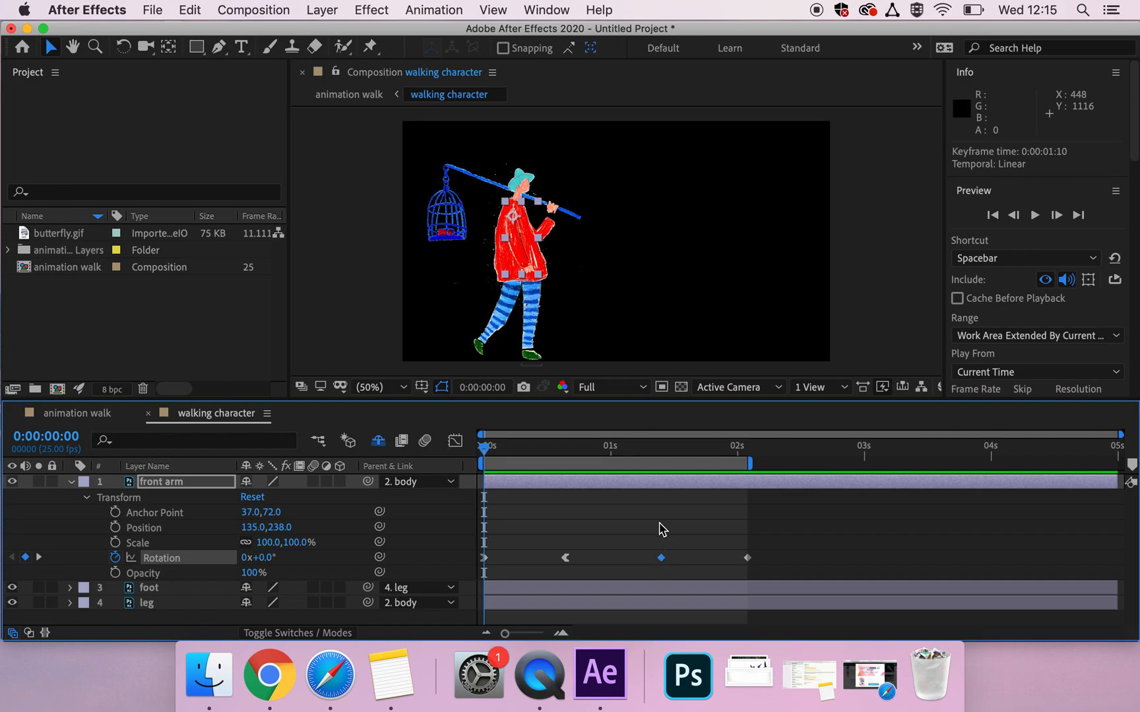
{"action": "left_click", "coordinate": [656, 447]}
{"action": "left_click", "coordinate": [661, 451]}
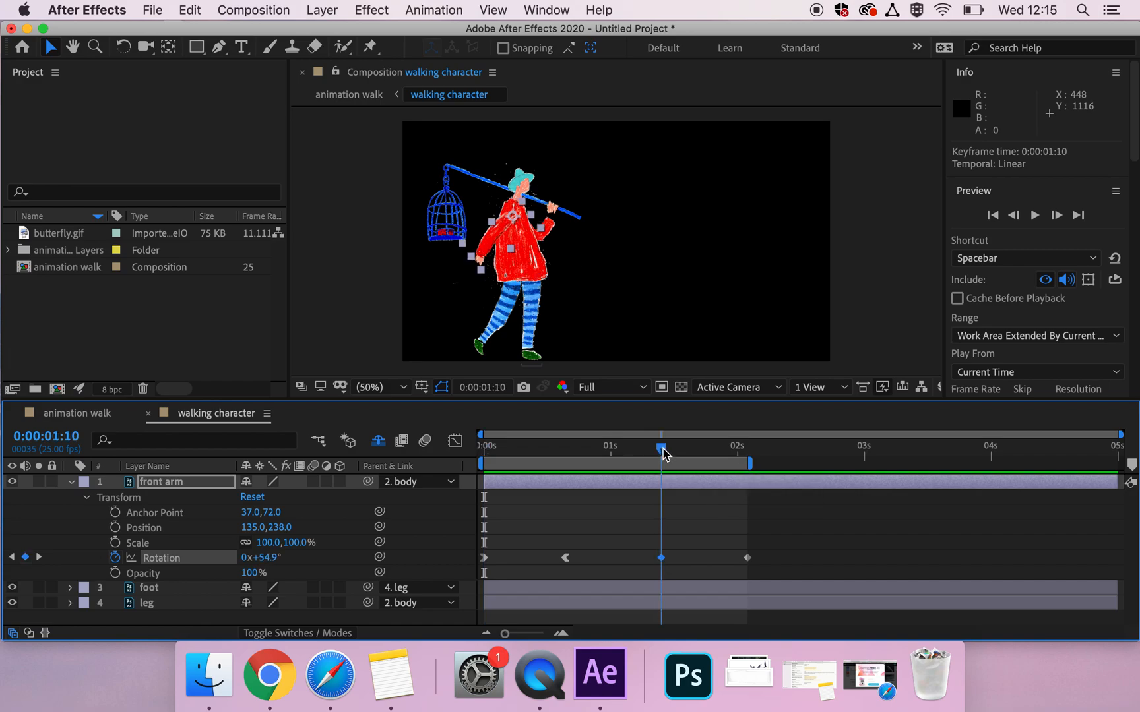
{"action": "right_click", "coordinate": [661, 559]}
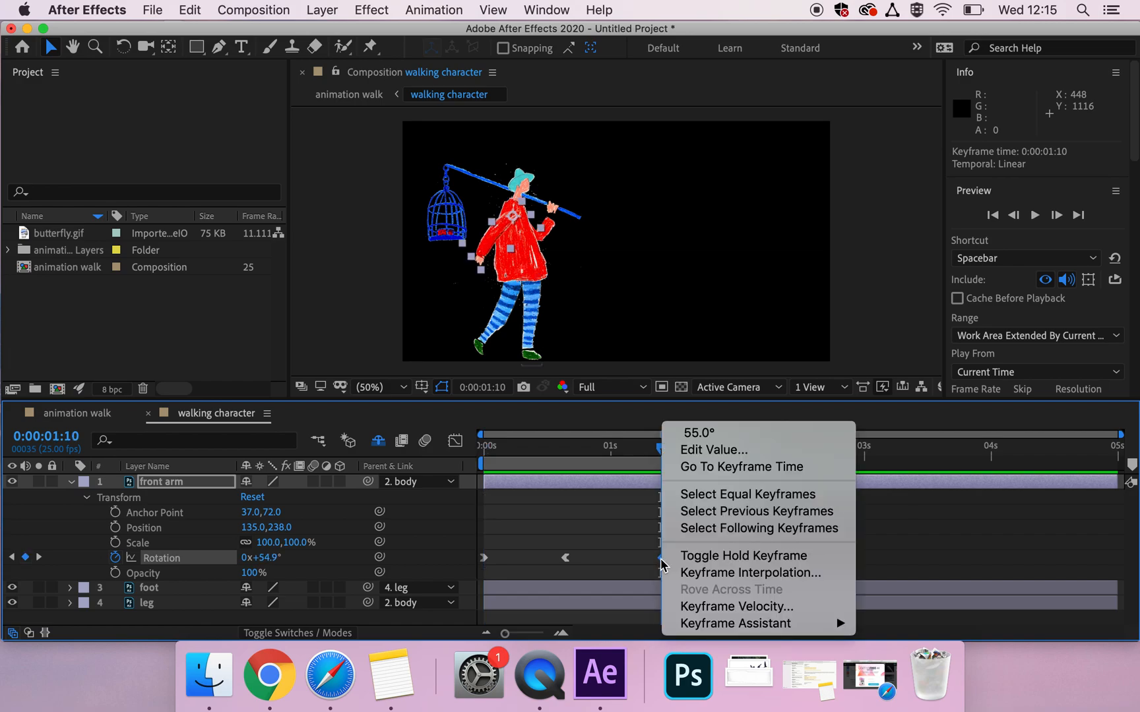
{"action": "left_click", "coordinate": [702, 557]}
{"action": "left_click", "coordinate": [485, 450]}
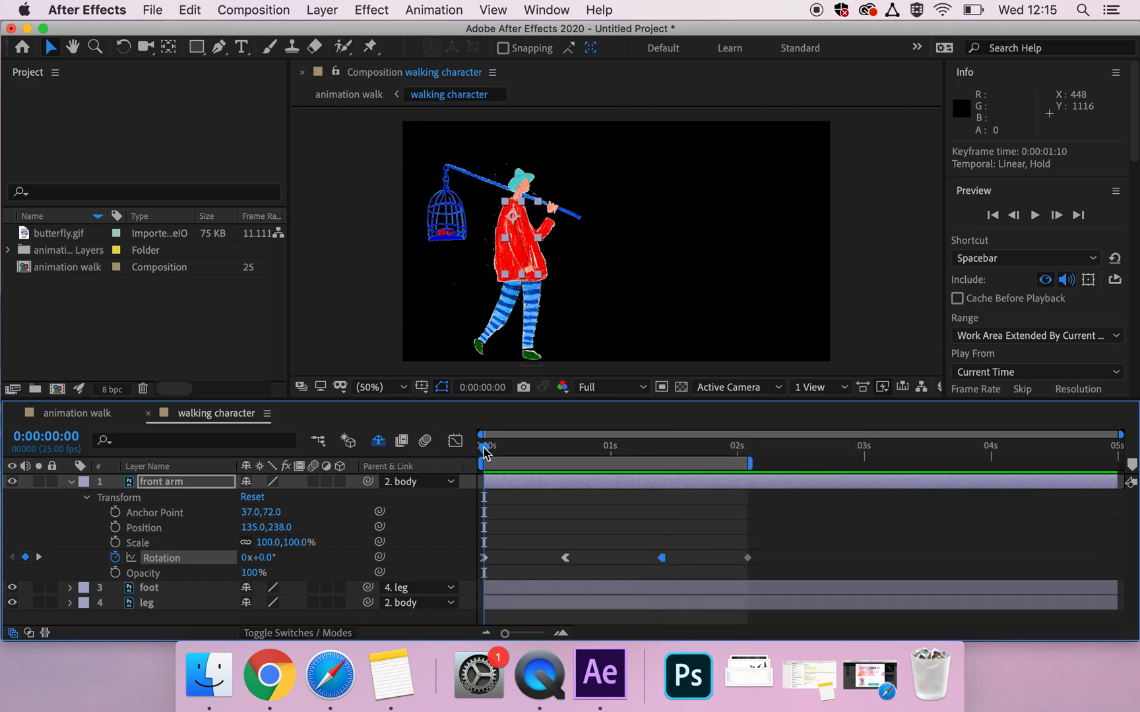
{"action": "key", "text": "space"}
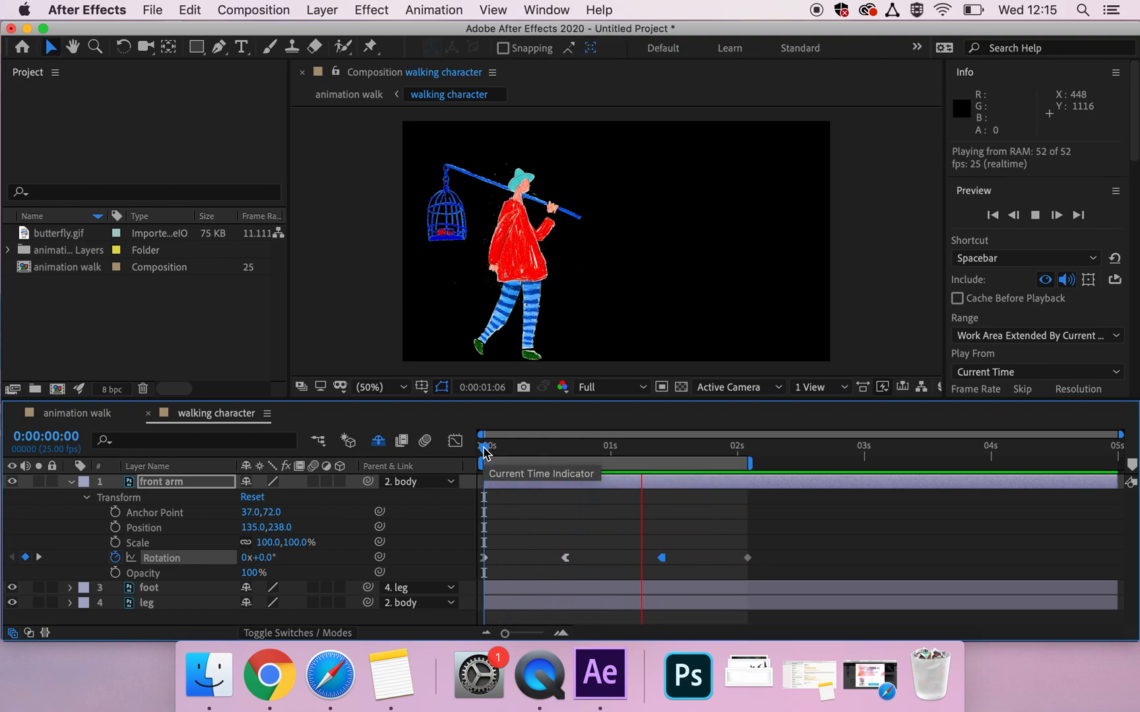
{"action": "key", "text": "space"}
{"action": "key", "text": "super+z"}
{"action": "key", "text": "j"}
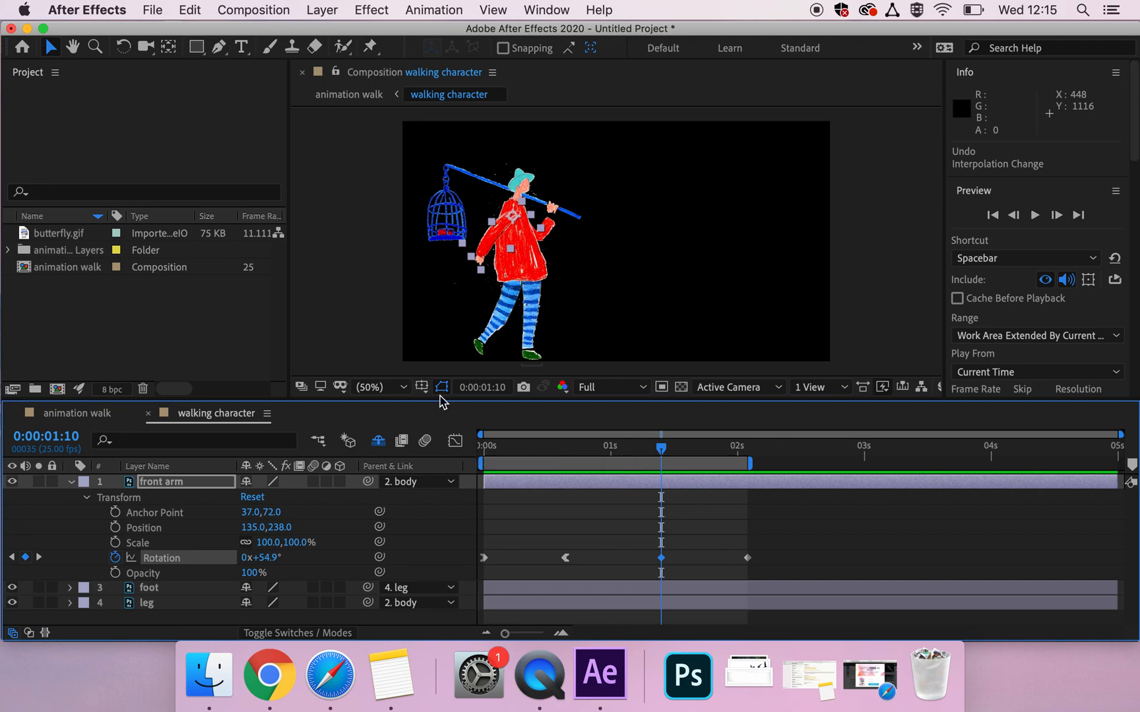
{"action": "left_click", "coordinate": [485, 449]}
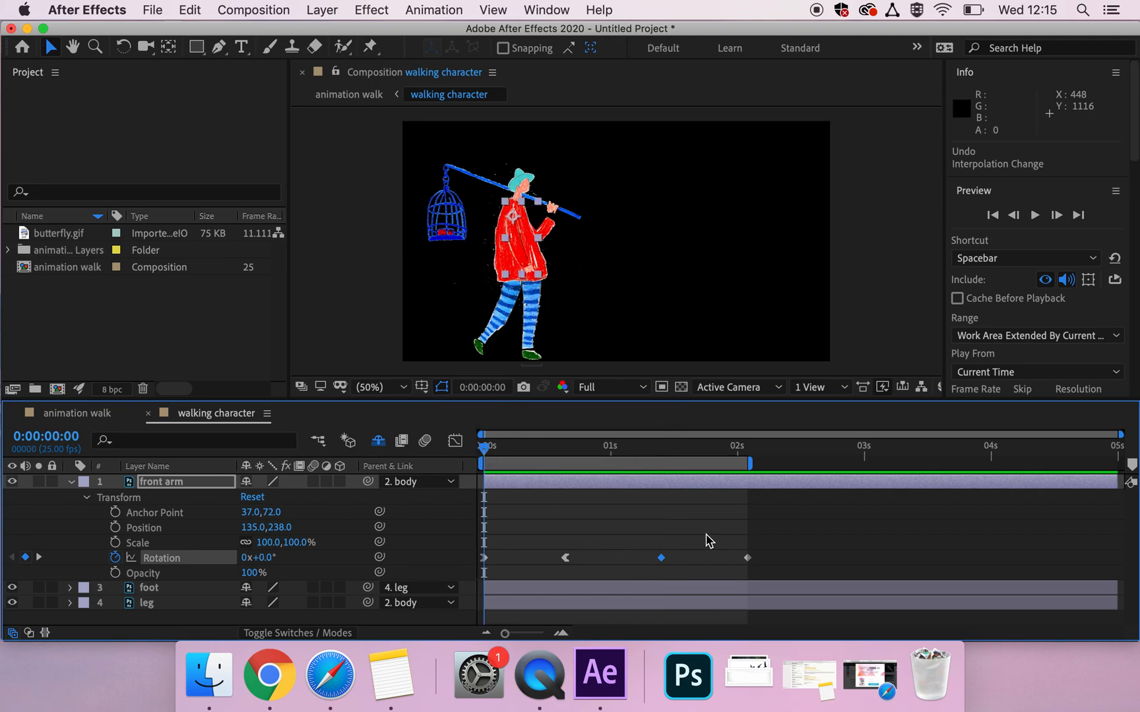
Step: Apply Easy Ease Out to the front arm's third rotation keyframe at 0:00:01:10 and preview the swing from the start
{"action": "left_click_drag", "start_coordinate": [656, 452], "coordinate": [662, 452]}
{"action": "right_click", "coordinate": [662, 559]}
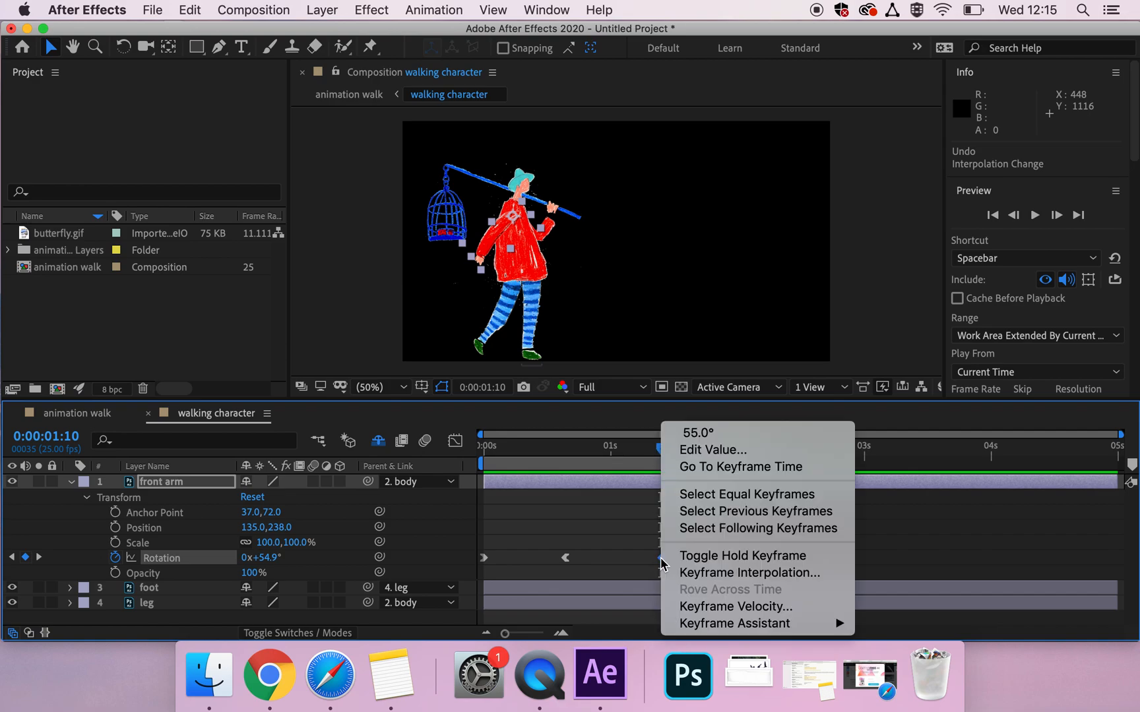
{"action": "mouse_move", "coordinate": [714, 624]}
{"action": "left_click", "coordinate": [910, 556]}
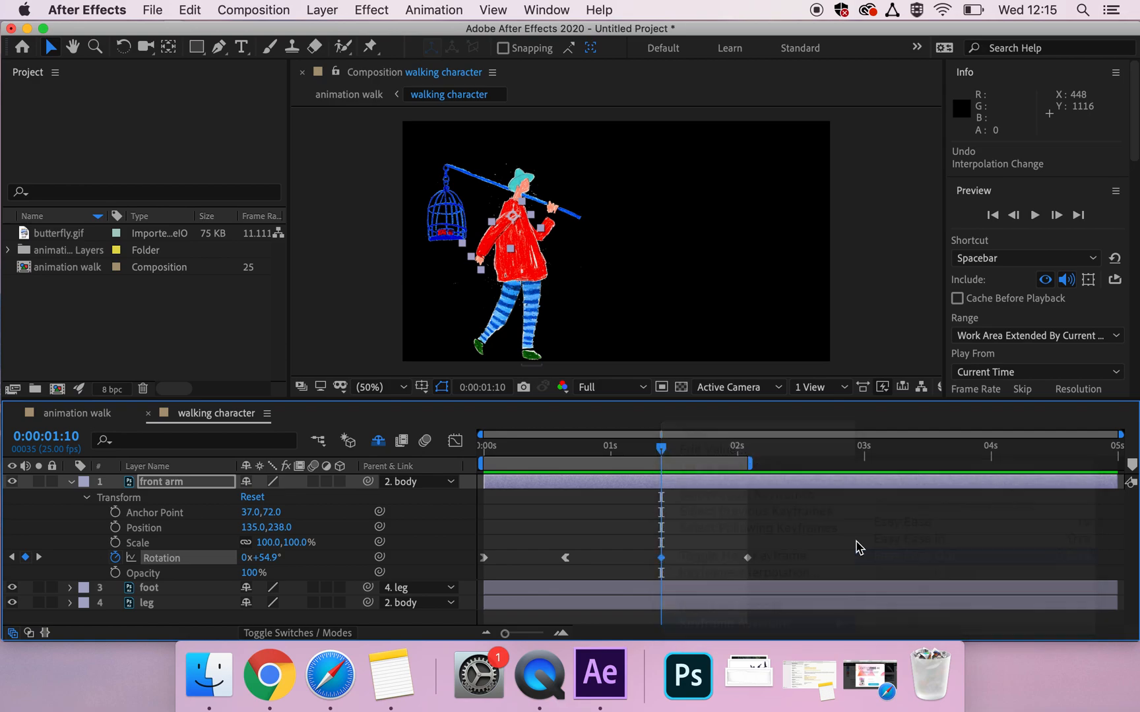
{"action": "left_click", "coordinate": [484, 452]}
{"action": "key", "text": "space"}
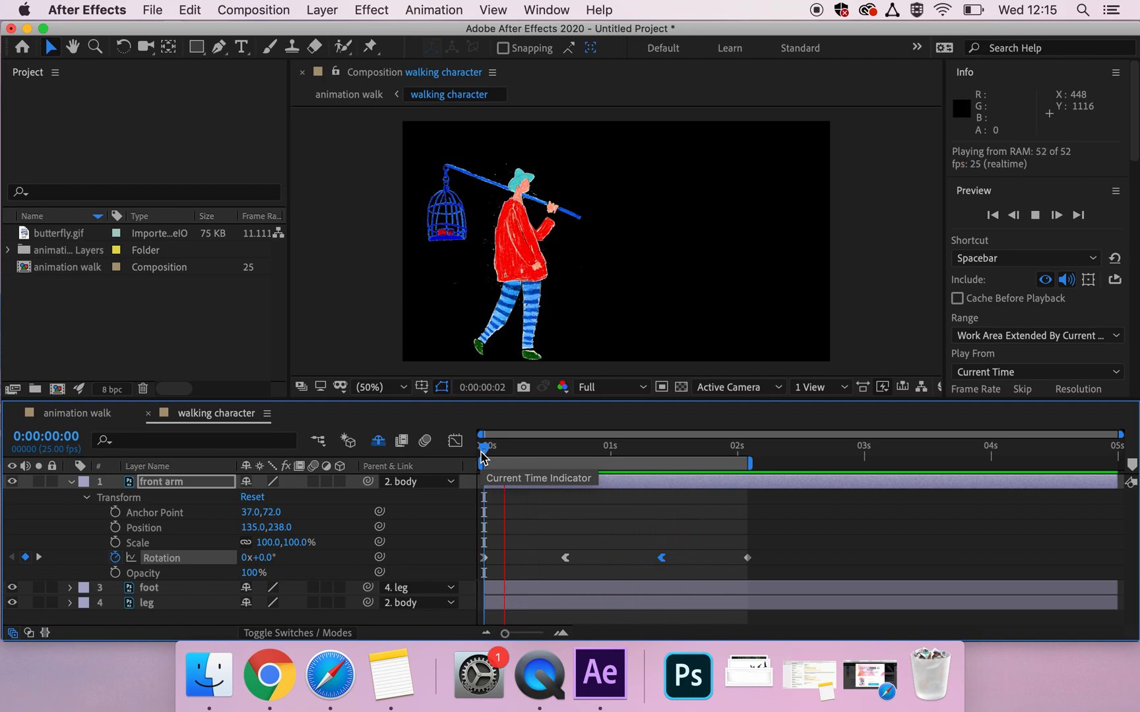
{"action": "key", "text": "space"}
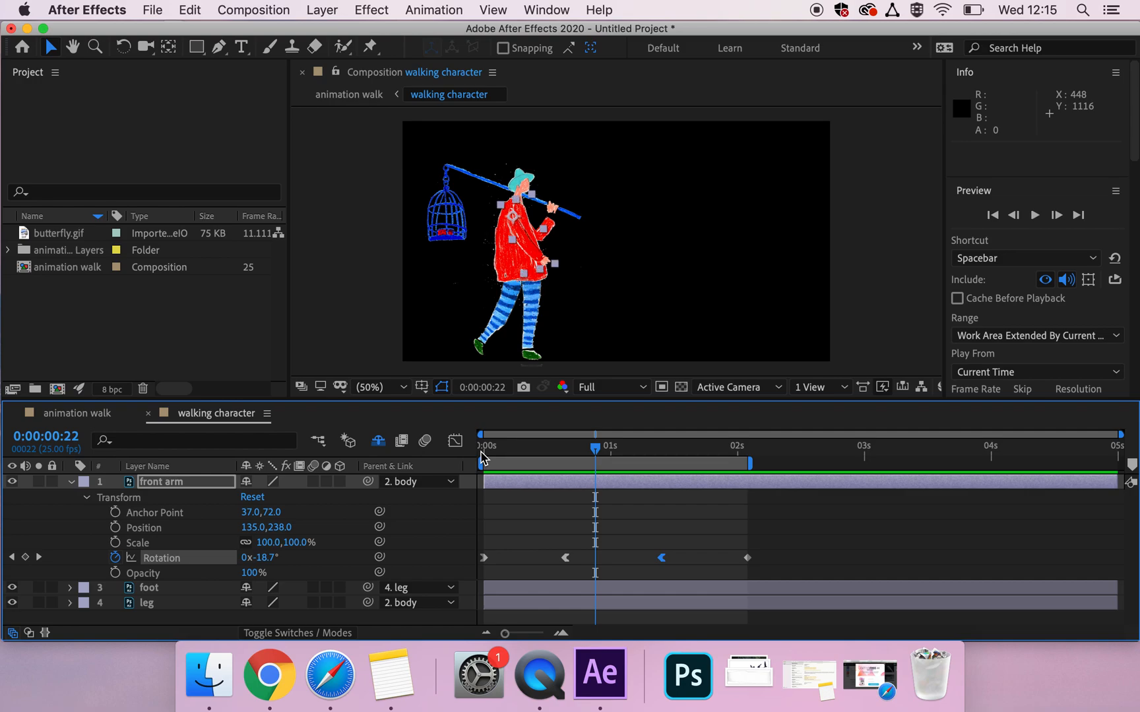
Step: Collapse the front arm's properties and start rotation keyframing on the leg layer at 0:00:00:00 with 0°
{"action": "left_click", "coordinate": [71, 483]}
{"action": "left_click", "coordinate": [152, 498]}
{"action": "left_click", "coordinate": [156, 513]}
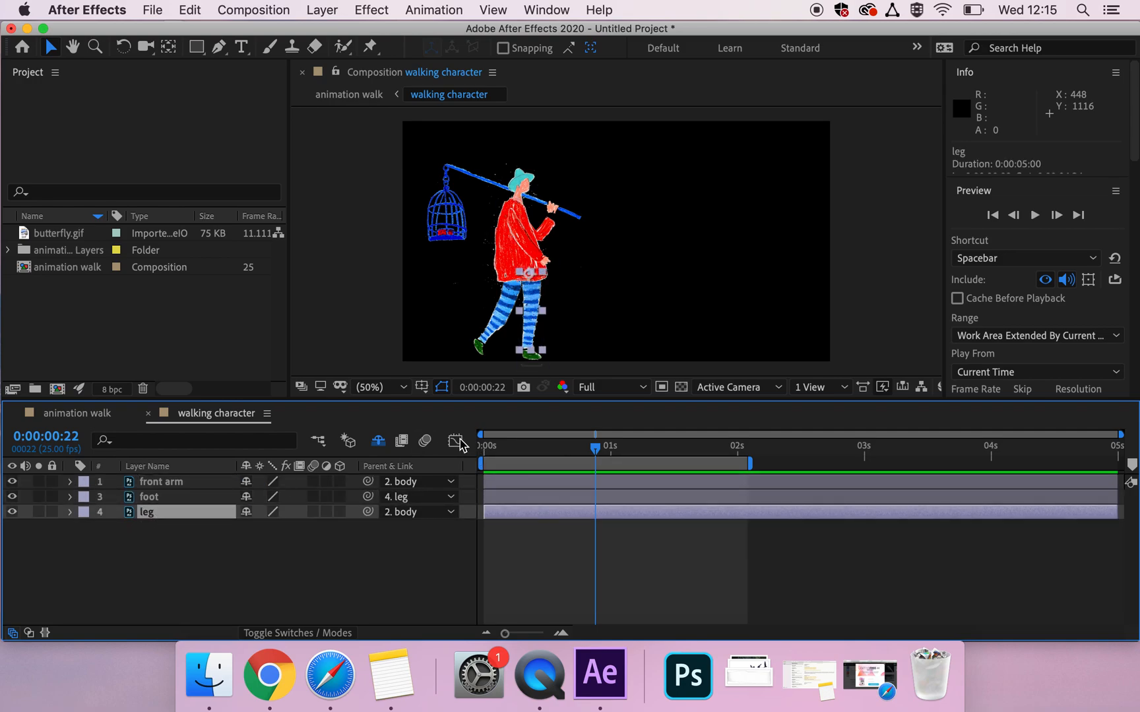
{"action": "left_click", "coordinate": [487, 447]}
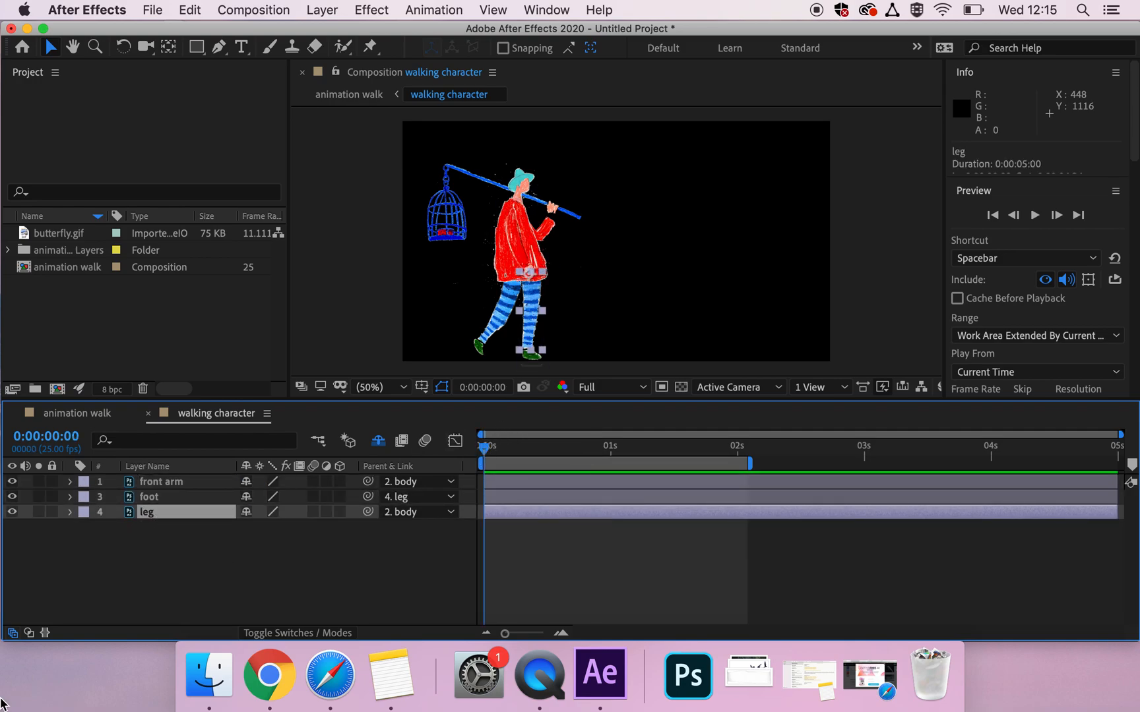
{"action": "left_click", "coordinate": [71, 513]}
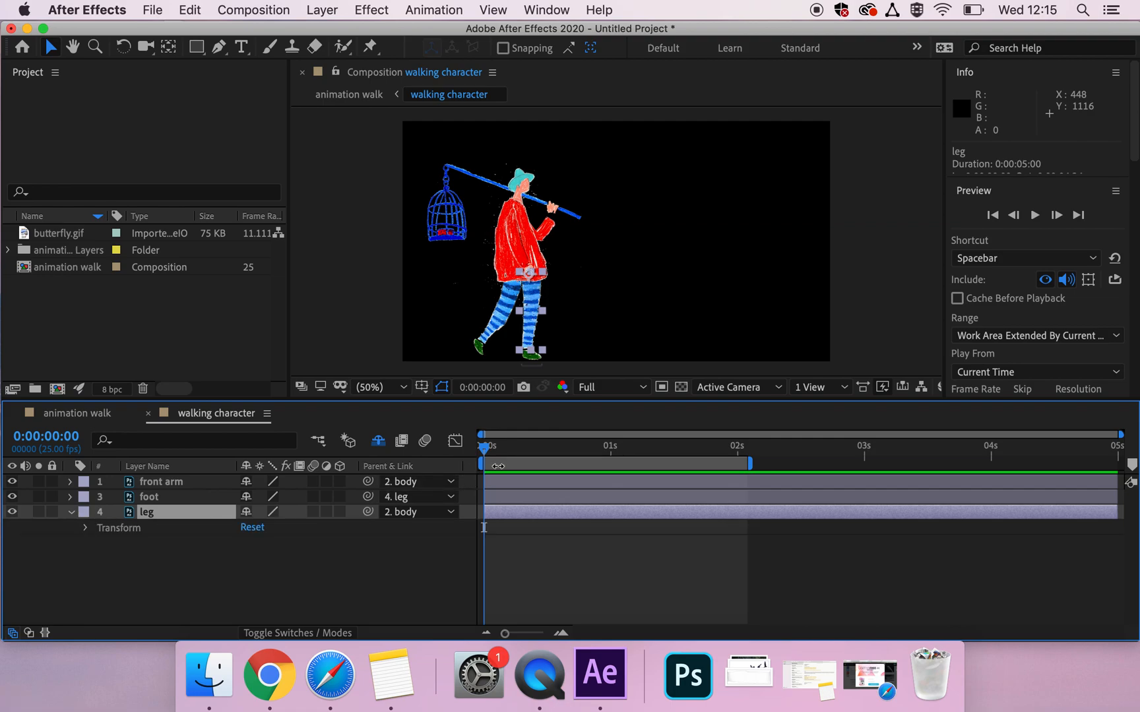
{"action": "left_click", "coordinate": [88, 528]}
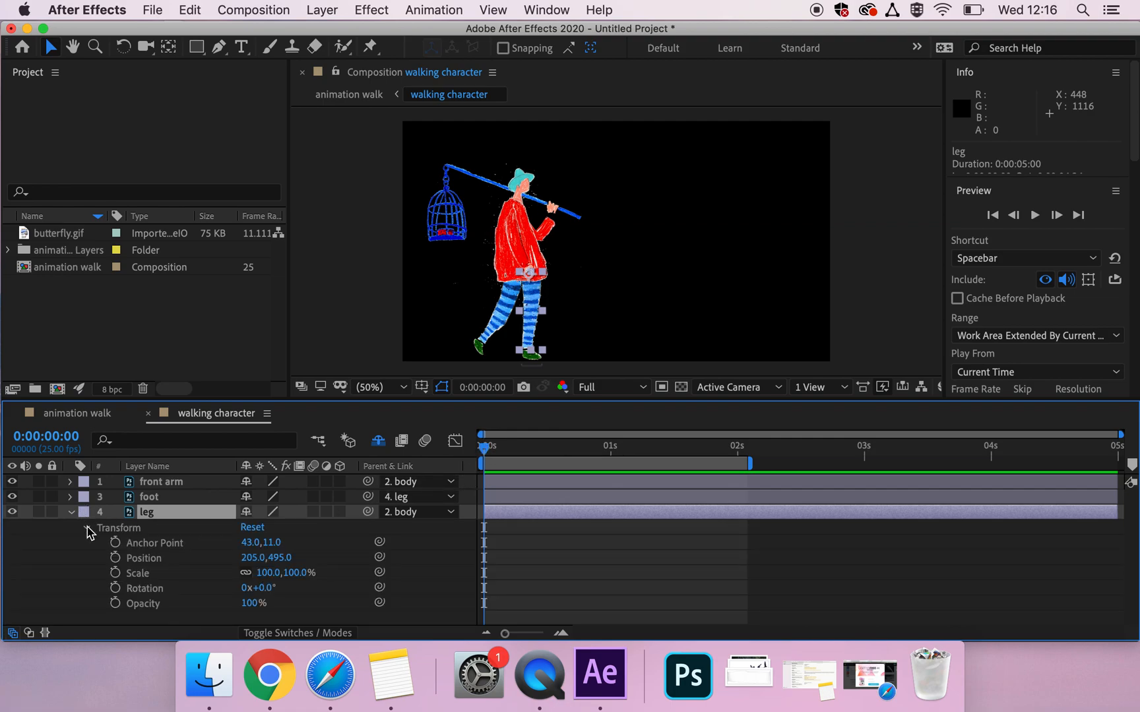
{"action": "left_click", "coordinate": [116, 588]}
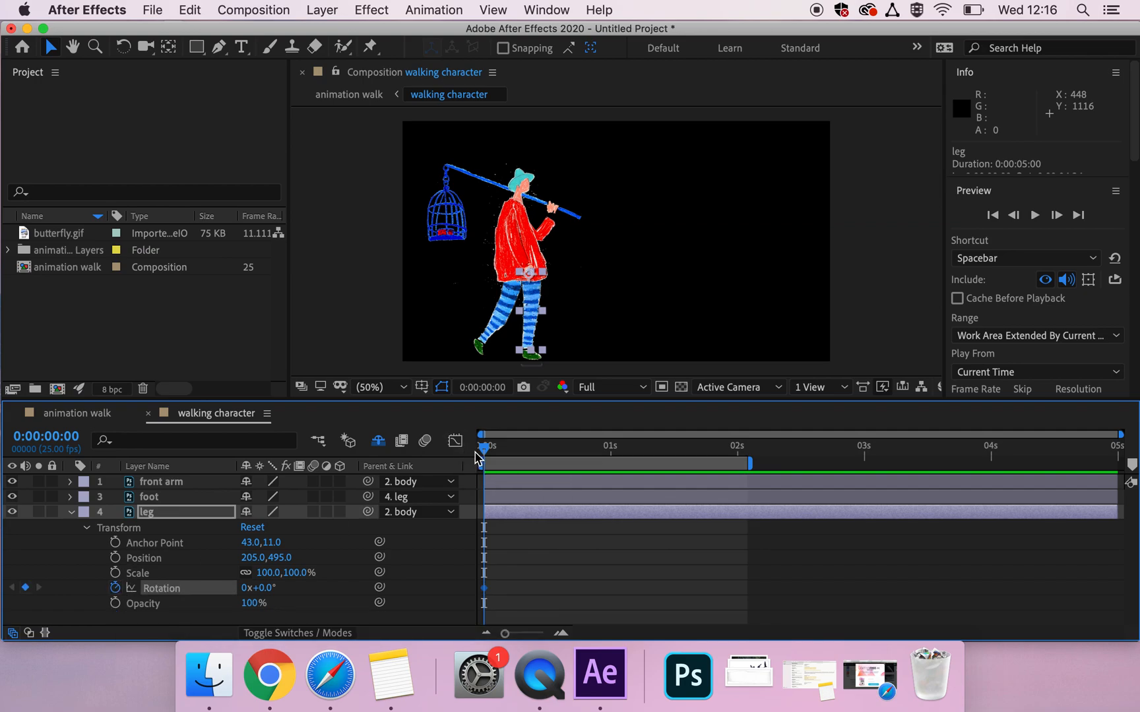
Step: Keyframe the leg's rotation at +37° at 0:00:00:15 and -32° at 0:00:01:11
{"action": "left_click_drag", "start_coordinate": [485, 455], "coordinate": [560, 454]}
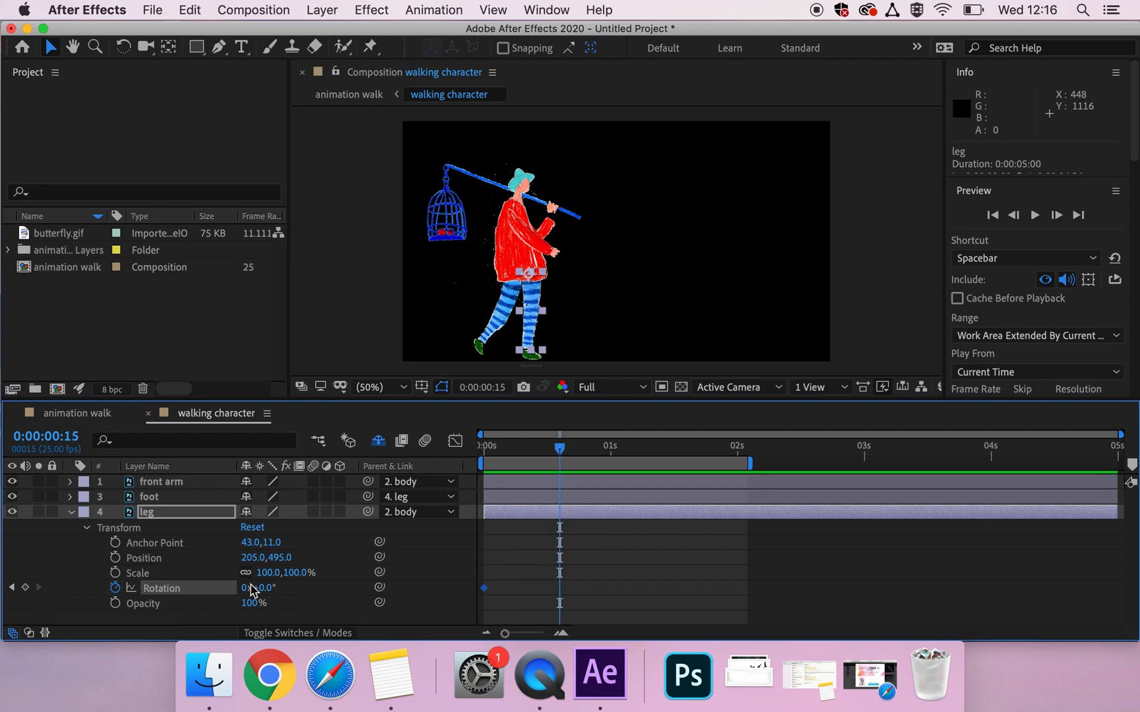
{"action": "left_click_drag", "start_coordinate": [267, 589], "coordinate": [291, 580]}
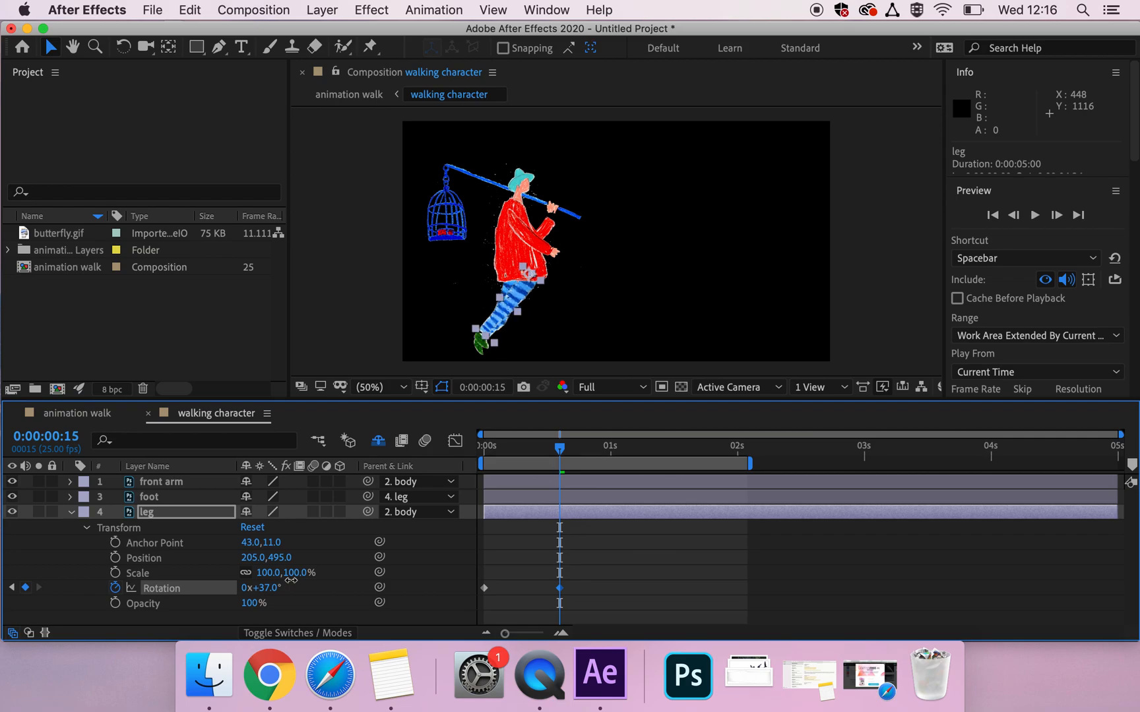
{"action": "left_click_drag", "start_coordinate": [559, 453], "coordinate": [666, 448]}
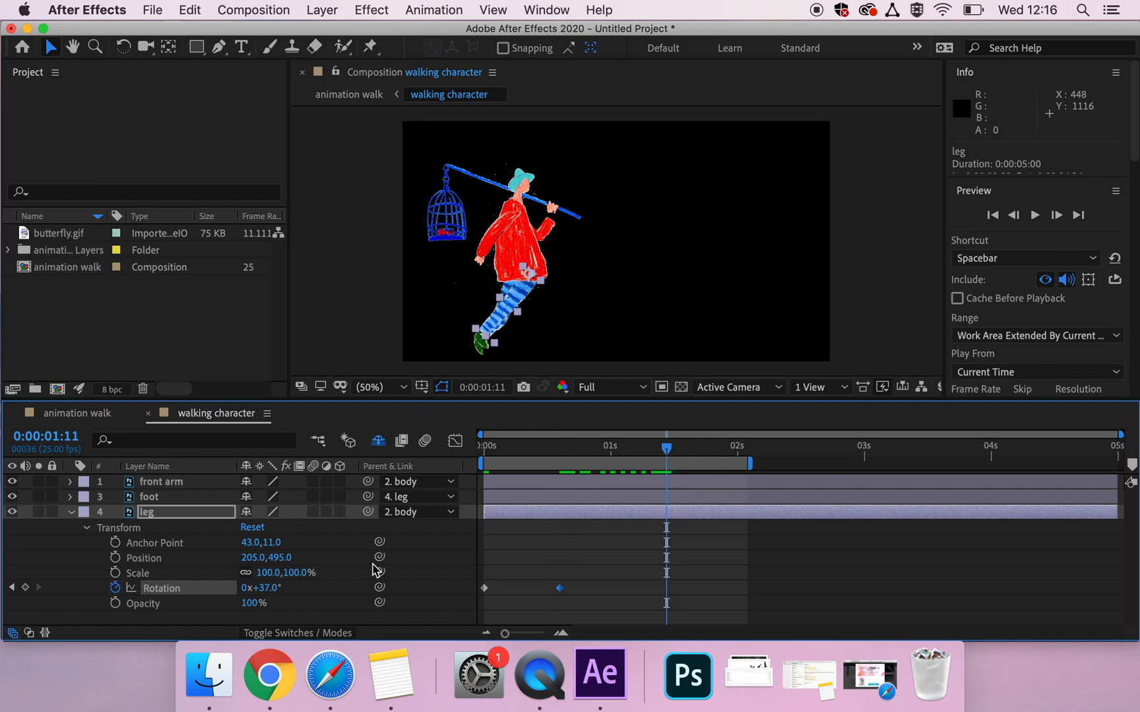
{"action": "left_click_drag", "start_coordinate": [267, 588], "coordinate": [209, 604]}
{"action": "left_click_drag", "start_coordinate": [211, 602], "coordinate": [223, 600]}
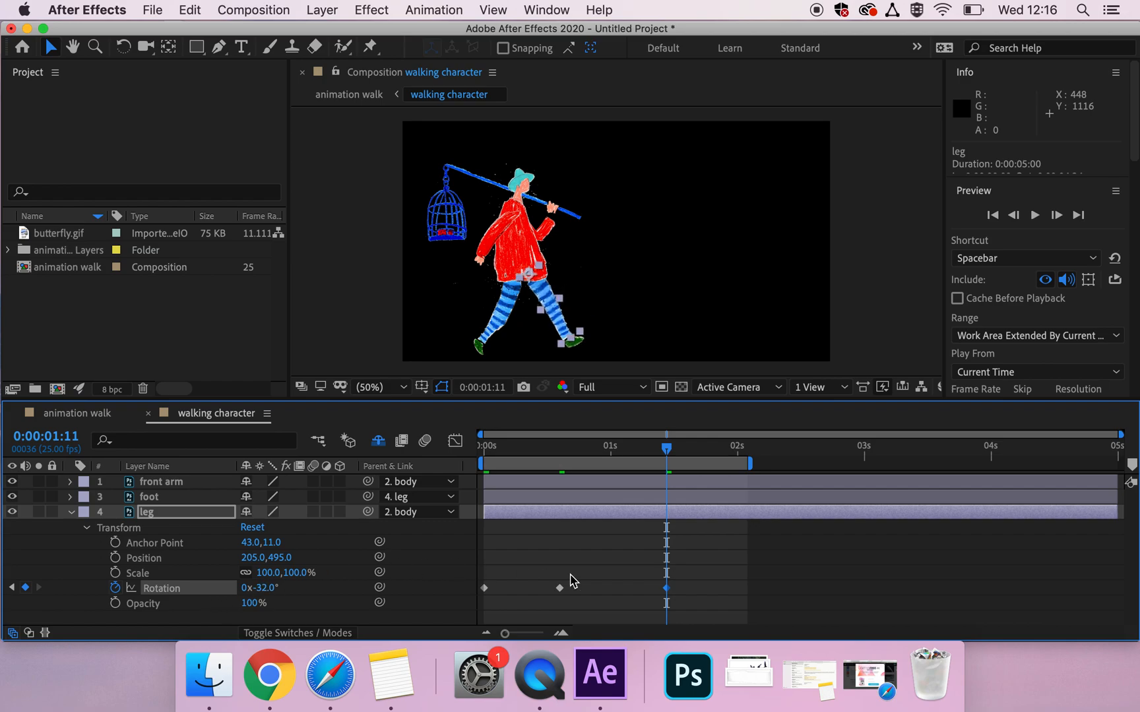
Step: Copy the leg's first rotation keyframe to 0:00:02:02 and preview the leg swing from the start
{"action": "left_click_drag", "start_coordinate": [668, 448], "coordinate": [747, 452]}
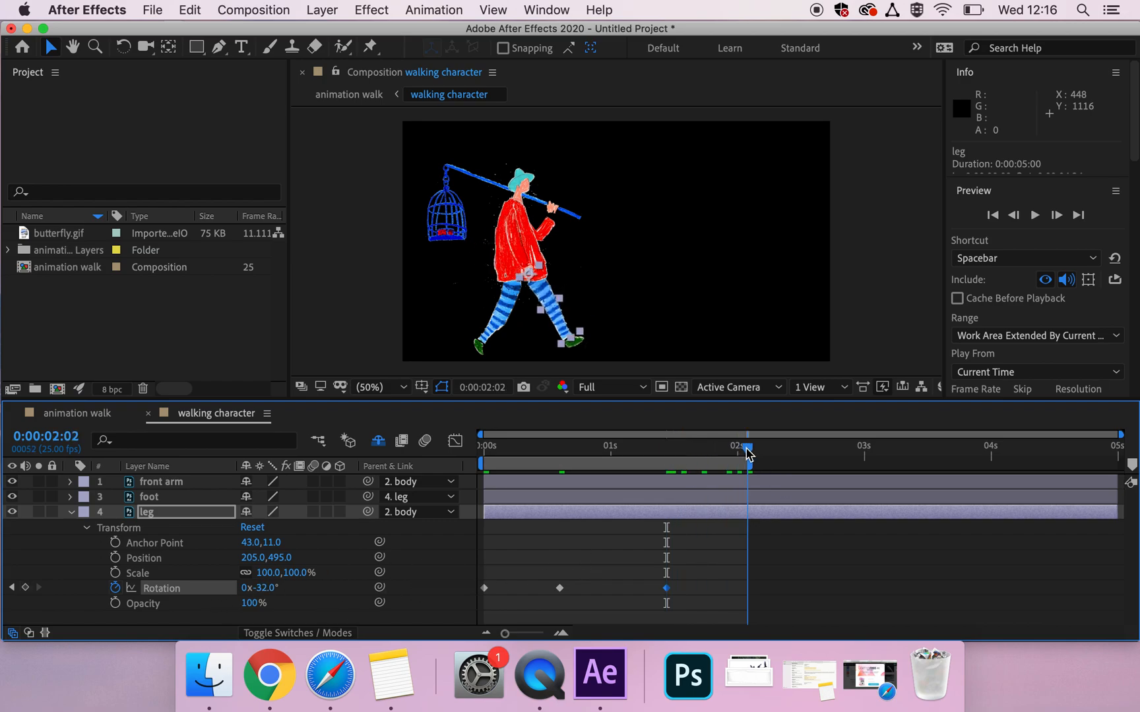
{"action": "left_click", "coordinate": [484, 588]}
{"action": "key", "text": "cmd+c"}
{"action": "key", "text": "super+v"}
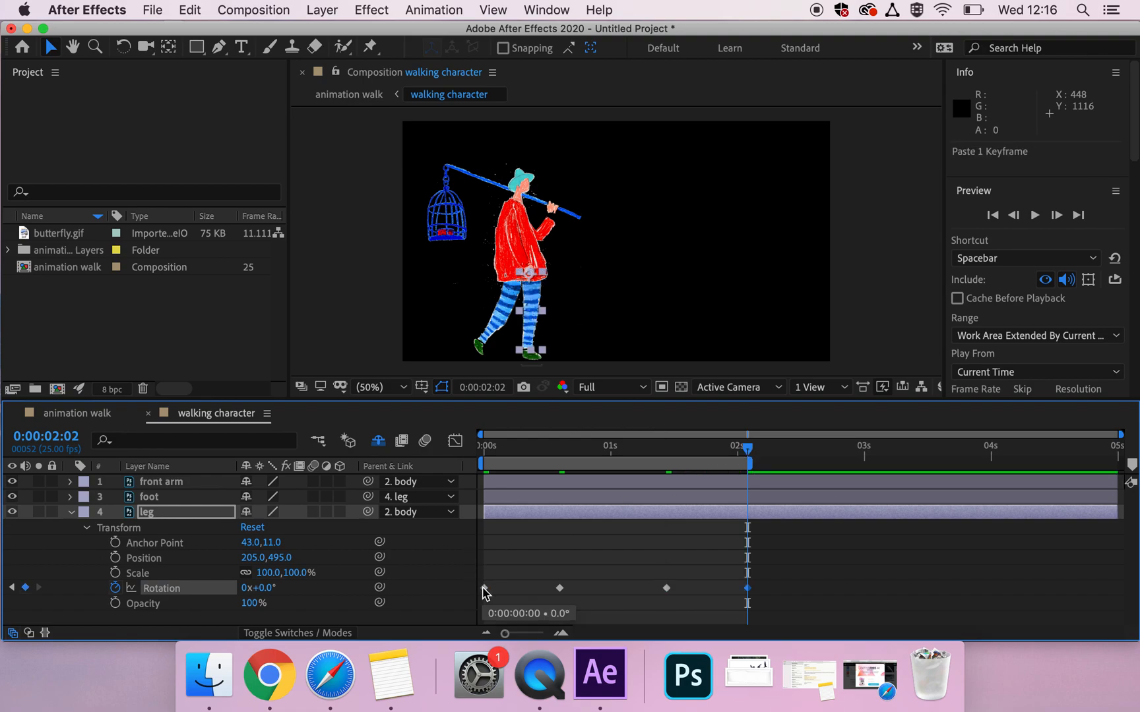
{"action": "left_click", "coordinate": [488, 443]}
{"action": "key", "text": "space"}
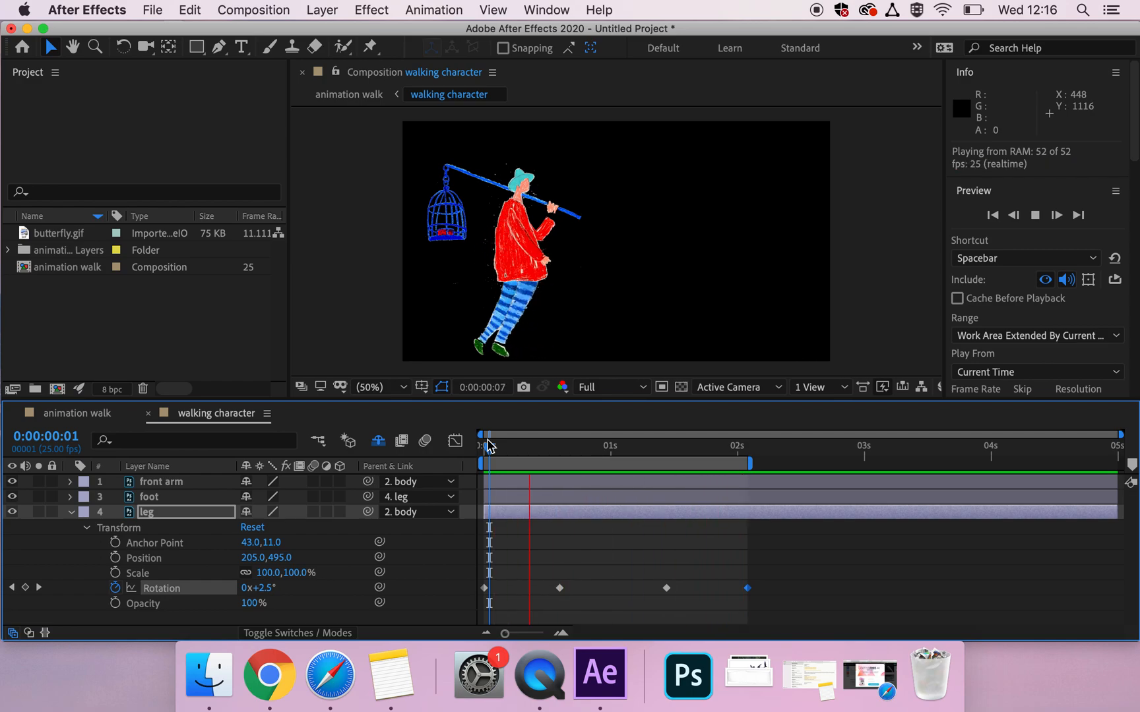
{"action": "key", "text": "space"}
{"action": "left_click_drag", "start_coordinate": [494, 446], "coordinate": [482, 451]}
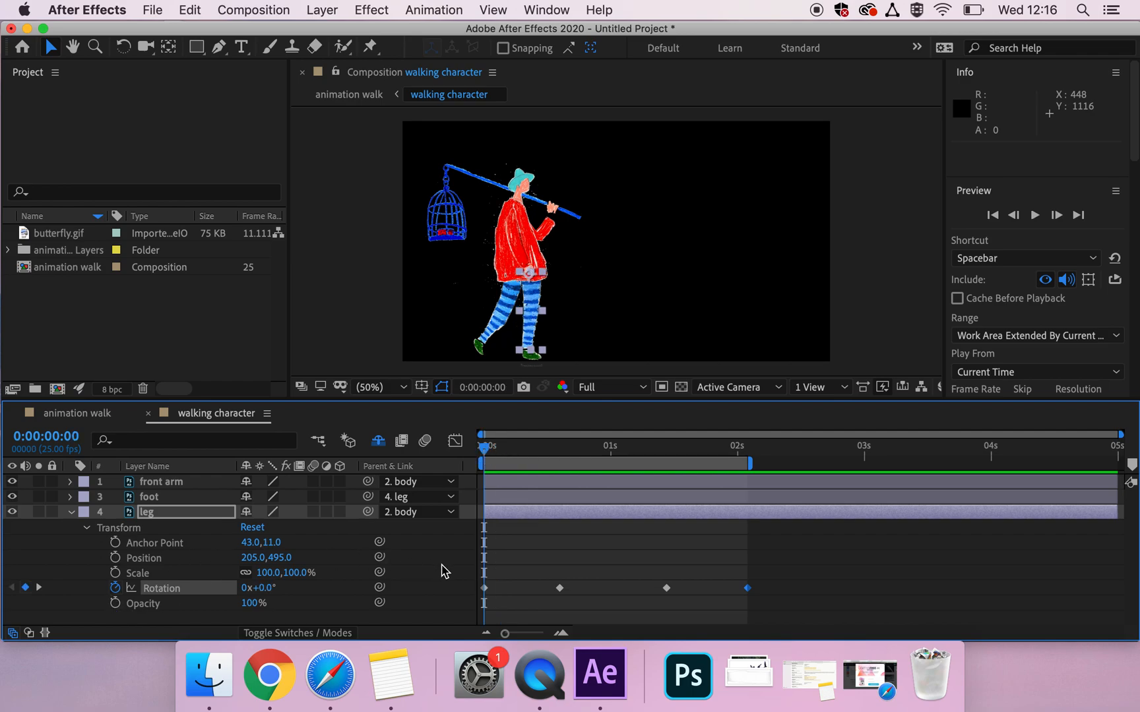
Step: Start position keyframing on the leg at 0:00:00:00, trying a nudge down to 205.0,499.0 and nudging it back up
{"action": "left_click", "coordinate": [150, 560]}
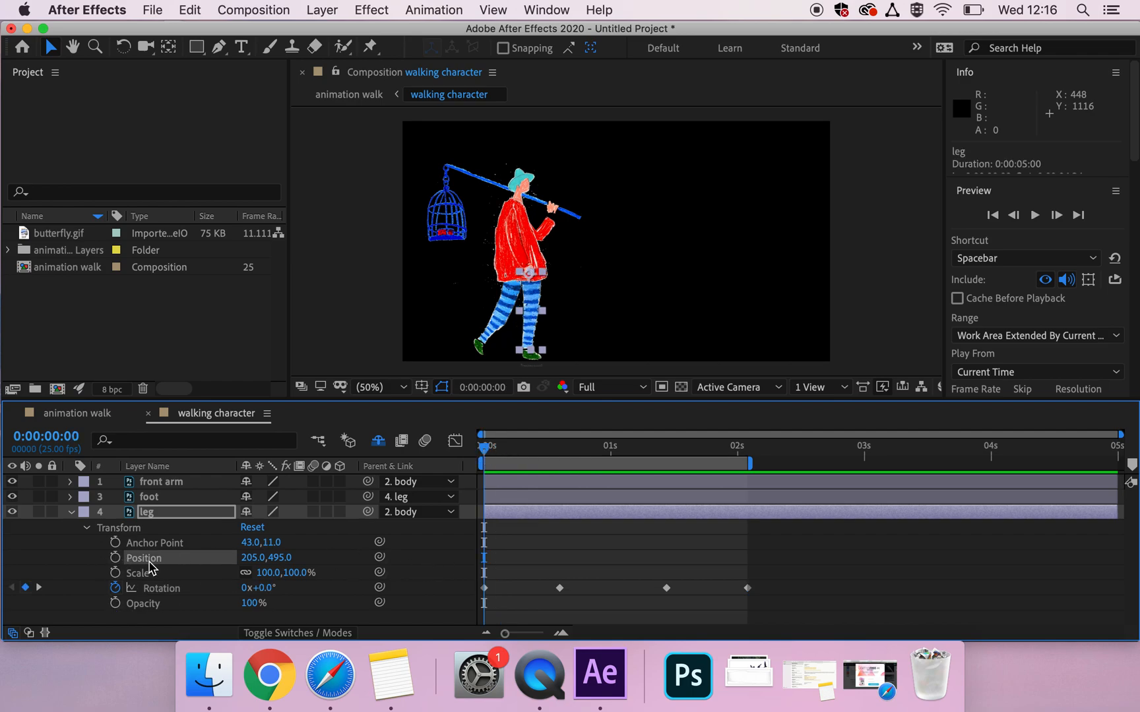
{"action": "left_click", "coordinate": [115, 559]}
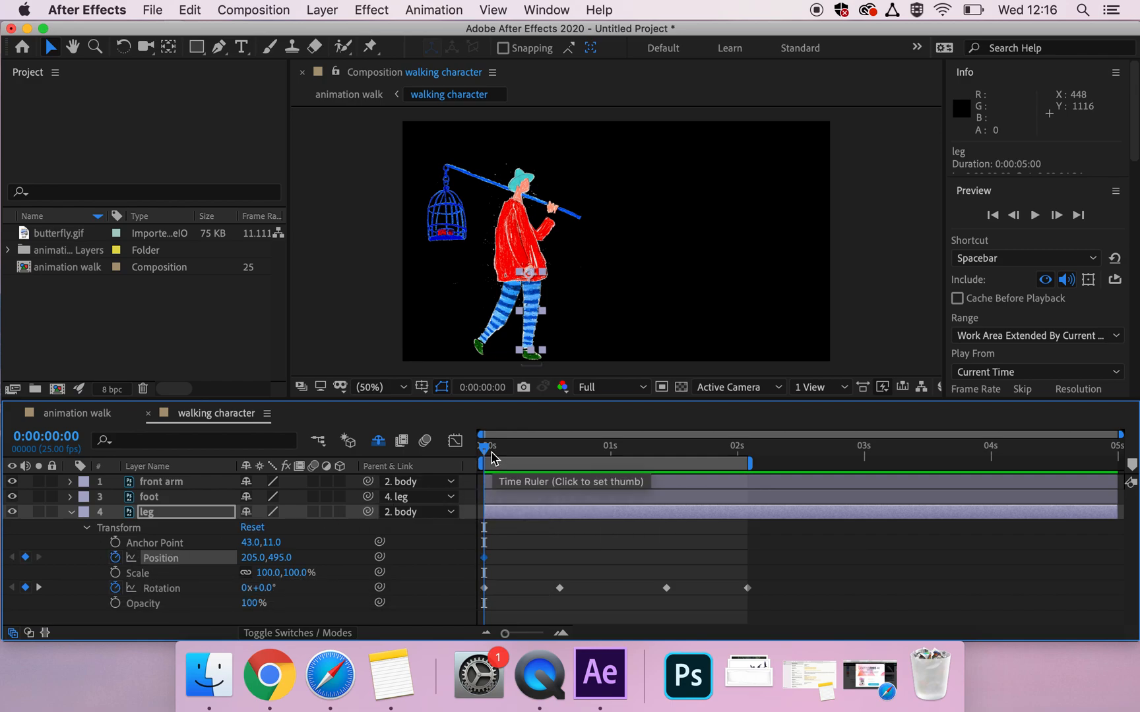
{"action": "key", "text": "Left"}
{"action": "key", "text": "Left"}
{"action": "key", "text": "Left"}
{"action": "key", "text": "Left"}
{"action": "key", "text": "Down"}
{"action": "key", "text": "Down"}
{"action": "key", "text": "Down"}
{"action": "key", "text": "Down"}
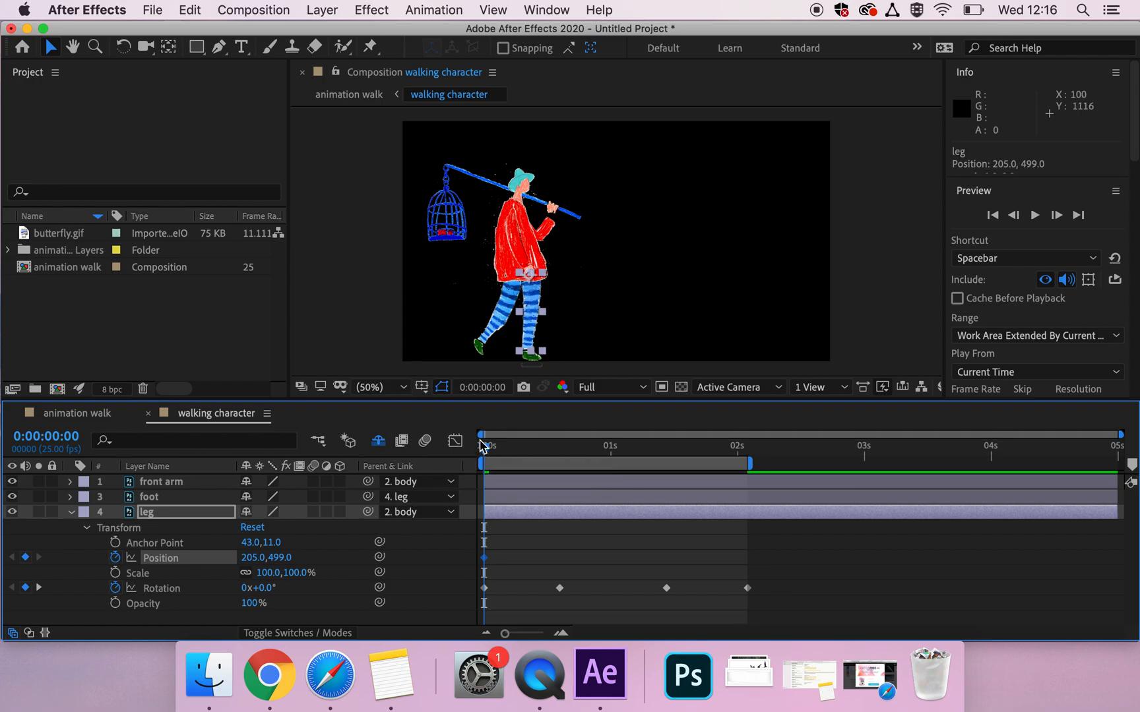
{"action": "key", "text": "Up"}
{"action": "key", "text": "Up"}
{"action": "key", "text": "Up"}
{"action": "key", "text": "Up"}
Step: Keyframe the leg's position at 205.0,499.0 at 0:00:00:02 and scrub ahead to 0:00:00:23
{"action": "mouse_move", "coordinate": [485, 449]}
{"action": "left_mouse_down"}
{"action": "mouse_move", "coordinate": [529, 449]}
{"action": "mouse_move", "coordinate": [491, 451]}
{"action": "left_mouse_up"}
{"action": "key", "text": "Down"}
{"action": "key", "text": "Down"}
{"action": "key", "text": "Down"}
{"action": "key", "text": "Down"}
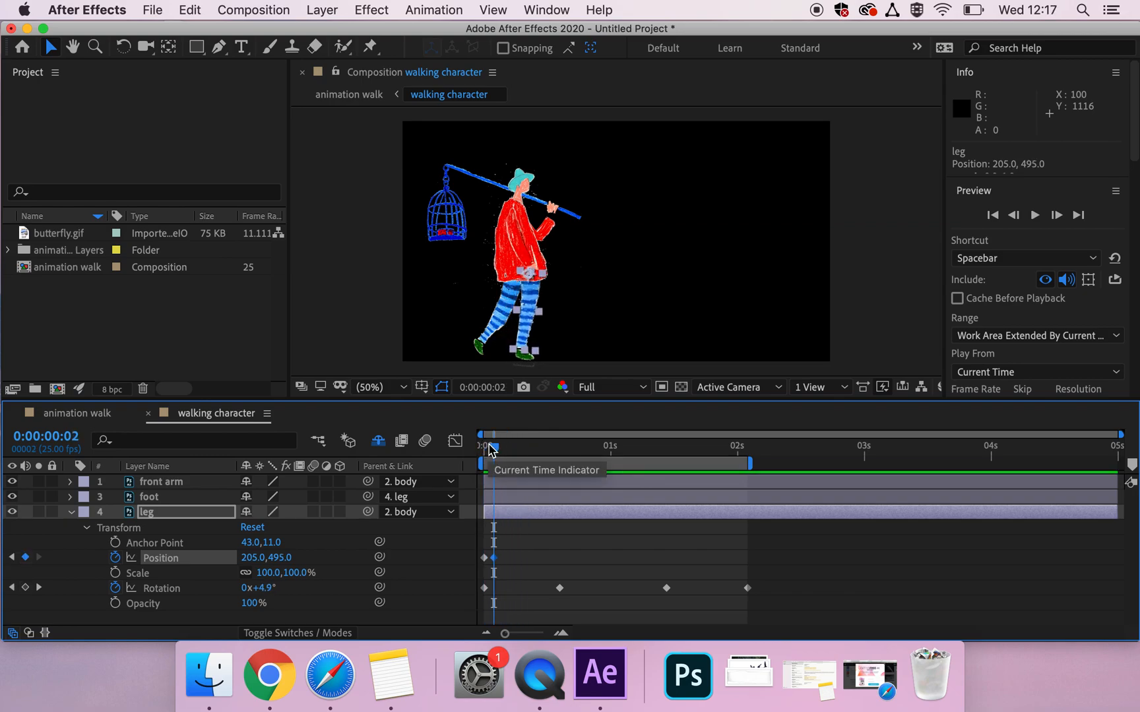
{"action": "key", "text": "Down"}
{"action": "key", "text": "Down"}
{"action": "key", "text": "Down"}
{"action": "key", "text": "Down"}
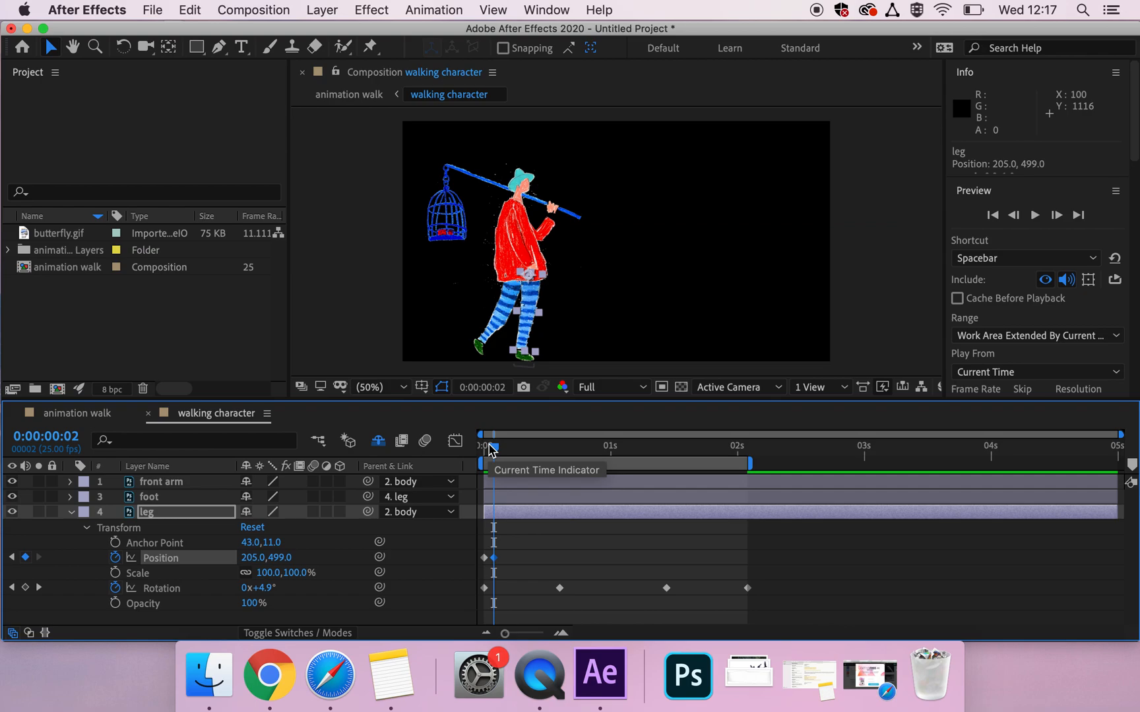
{"action": "left_click_drag", "start_coordinate": [492, 451], "coordinate": [601, 456]}
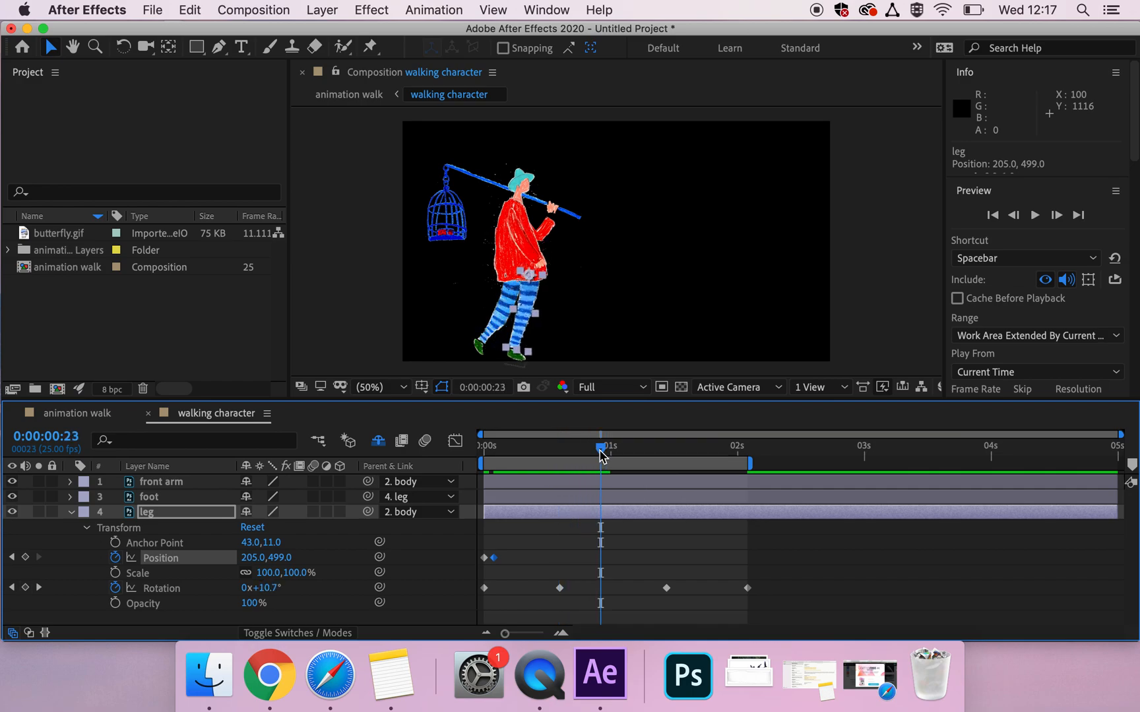
Step: Keyframe the leg's position at 205.0,455.0 at 0:00:00:23 by nudging the leg upward
{"action": "key", "text": "Up"}
{"action": "key", "text": "Up"}
{"action": "key", "text": "Up"}
{"action": "key", "text": "Up"}
{"action": "key", "text": "Up"}
{"action": "key", "text": "Up"}
{"action": "key", "text": "Up"}
{"action": "key", "text": "Up"}
{"action": "key", "text": "Up"}
{"action": "key", "text": "Up"}
{"action": "key", "text": "Up"}
{"action": "key", "text": "Up"}
{"action": "key", "text": "Up"}
{"action": "key", "text": "Up"}
{"action": "key", "text": "Up"}
{"action": "key", "text": "Up"}
{"action": "key", "text": "Up"}
{"action": "key", "text": "Up"}
{"action": "key", "text": "Up"}
{"action": "key", "text": "Up"}
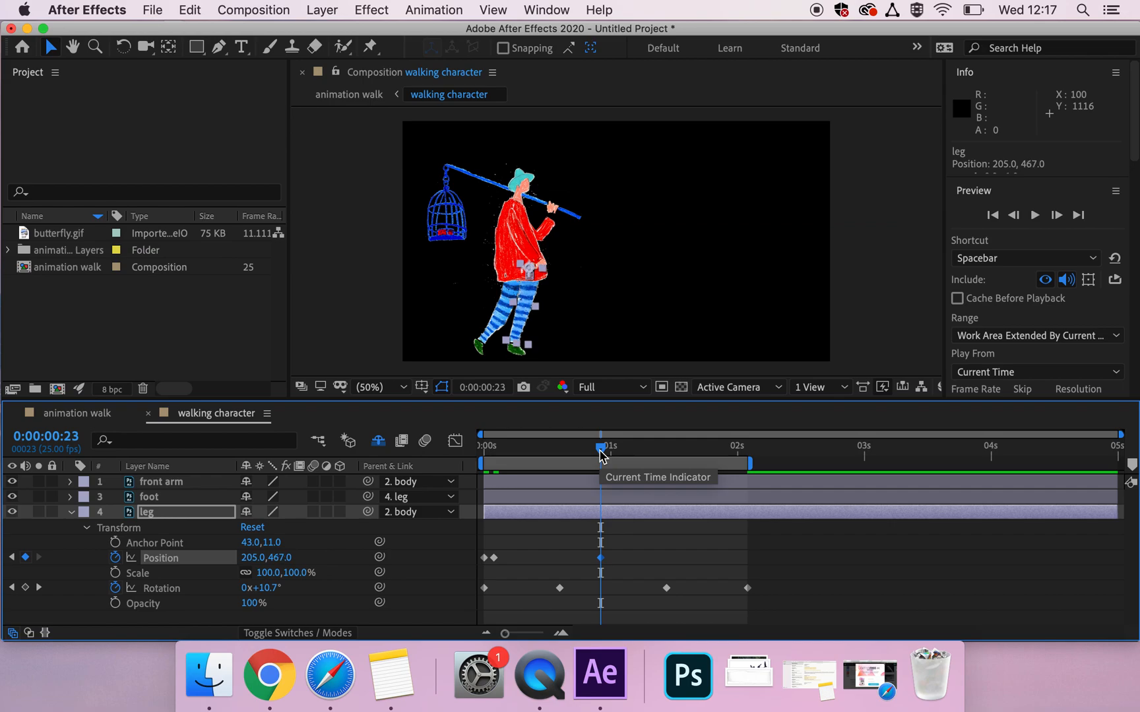
{"action": "key", "text": "Up"}
{"action": "key", "text": "Up"}
{"action": "key", "text": "Up"}
{"action": "key", "text": "Up"}
Step: Go back to 0:00:00:13 and nudge the leg down to keyframe its position at 205.0,512.0
{"action": "left_click_drag", "start_coordinate": [602, 454], "coordinate": [551, 469]}
{"action": "key", "text": "Down"}
{"action": "key", "text": "Down"}
{"action": "key", "text": "Down"}
{"action": "key", "text": "Down"}
{"action": "key", "text": "Down"}
{"action": "key", "text": "Down"}
{"action": "key", "text": "Down"}
{"action": "key", "text": "Down"}
{"action": "key", "text": "Down"}
{"action": "key", "text": "Down"}
{"action": "key", "text": "Down"}
{"action": "key", "text": "Down"}
{"action": "key", "text": "Down"}
{"action": "key", "text": "Down"}
{"action": "key", "text": "Down"}
{"action": "key", "text": "Down"}
{"action": "key", "text": "Down"}
{"action": "key", "text": "Down"}
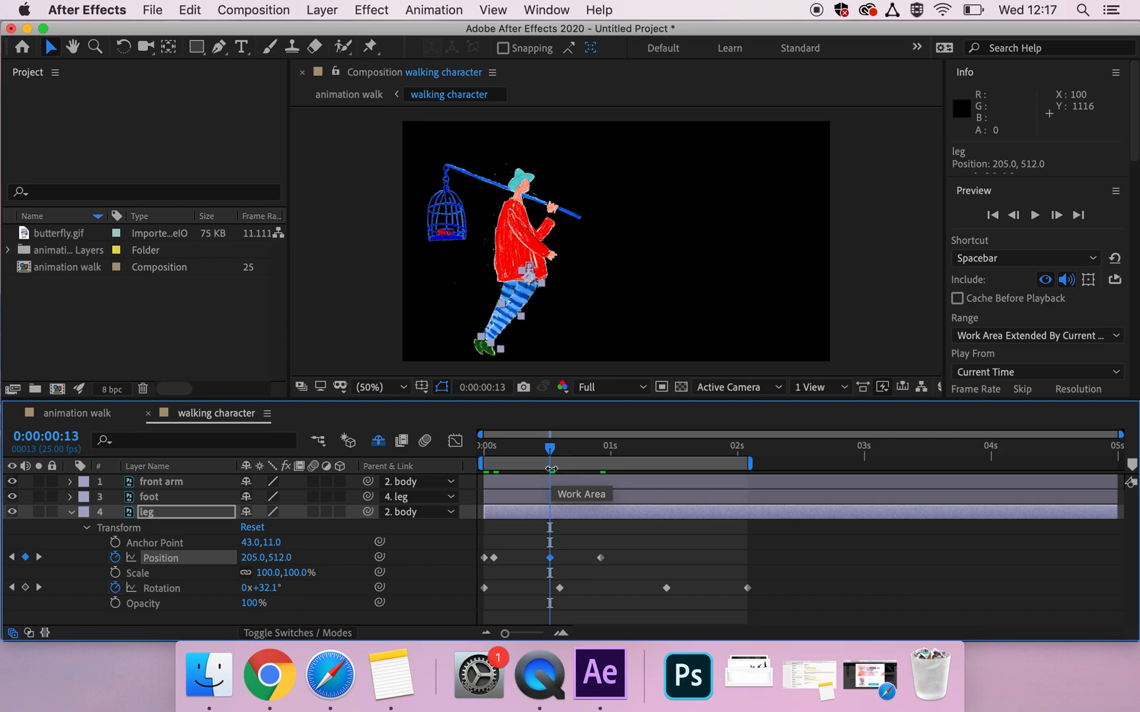
Step: Lower the leg at 0:00:01:13, keyframing its position at 205.0,491.0
{"action": "left_click_drag", "start_coordinate": [547, 451], "coordinate": [673, 453]}
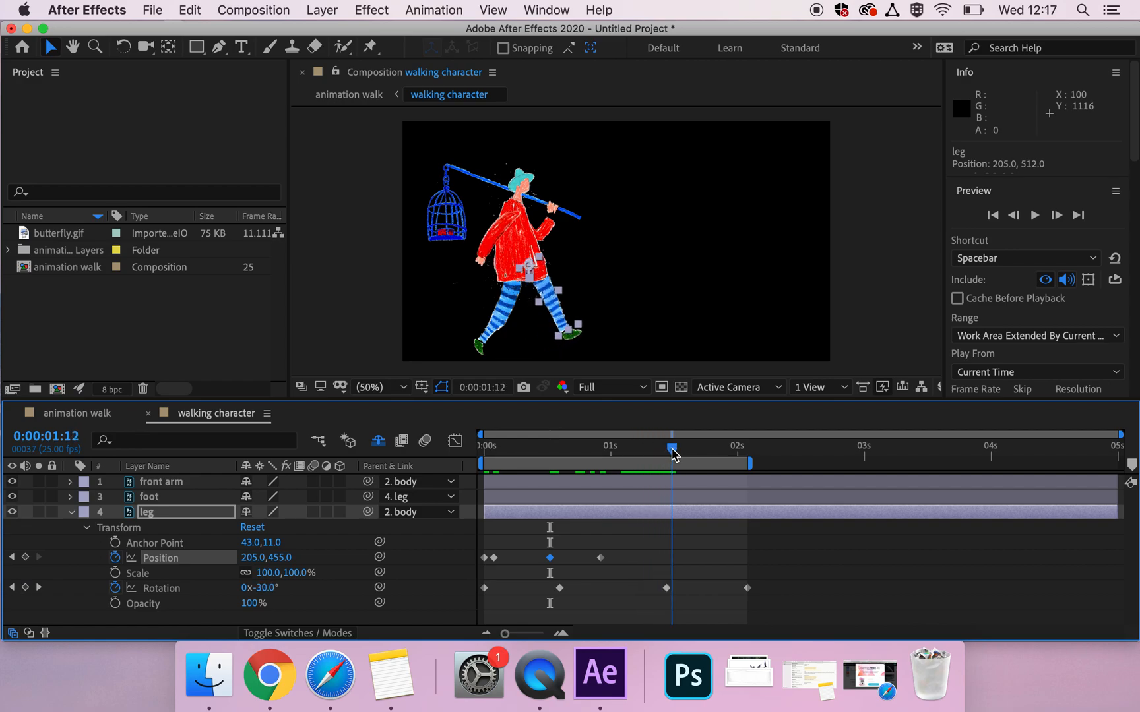
{"action": "left_click_drag", "start_coordinate": [673, 453], "coordinate": [678, 455]}
{"action": "key", "text": "Down"}
{"action": "key", "text": "Down"}
{"action": "key", "text": "Down"}
{"action": "key", "text": "Down"}
{"action": "key", "text": "Down"}
{"action": "key", "text": "Down"}
{"action": "key", "text": "Down"}
{"action": "key", "text": "Down"}
{"action": "key", "text": "Down"}
{"action": "key", "text": "Down"}
{"action": "key", "text": "Down"}
{"action": "key", "text": "Down"}
{"action": "key", "text": "Down"}
{"action": "key", "text": "Down"}
{"action": "key", "text": "Down"}
{"action": "key", "text": "Down"}
{"action": "key", "text": "Down"}
{"action": "key", "text": "Down"}
{"action": "key", "text": "Down"}
{"action": "key", "text": "Down"}
{"action": "key", "text": "Down"}
{"action": "key", "text": "Down"}
{"action": "key", "text": "Down"}
{"action": "key", "text": "Down"}
{"action": "key", "text": "Down"}
{"action": "key", "text": "Down"}
{"action": "key", "text": "Down"}
{"action": "key", "text": "Down"}
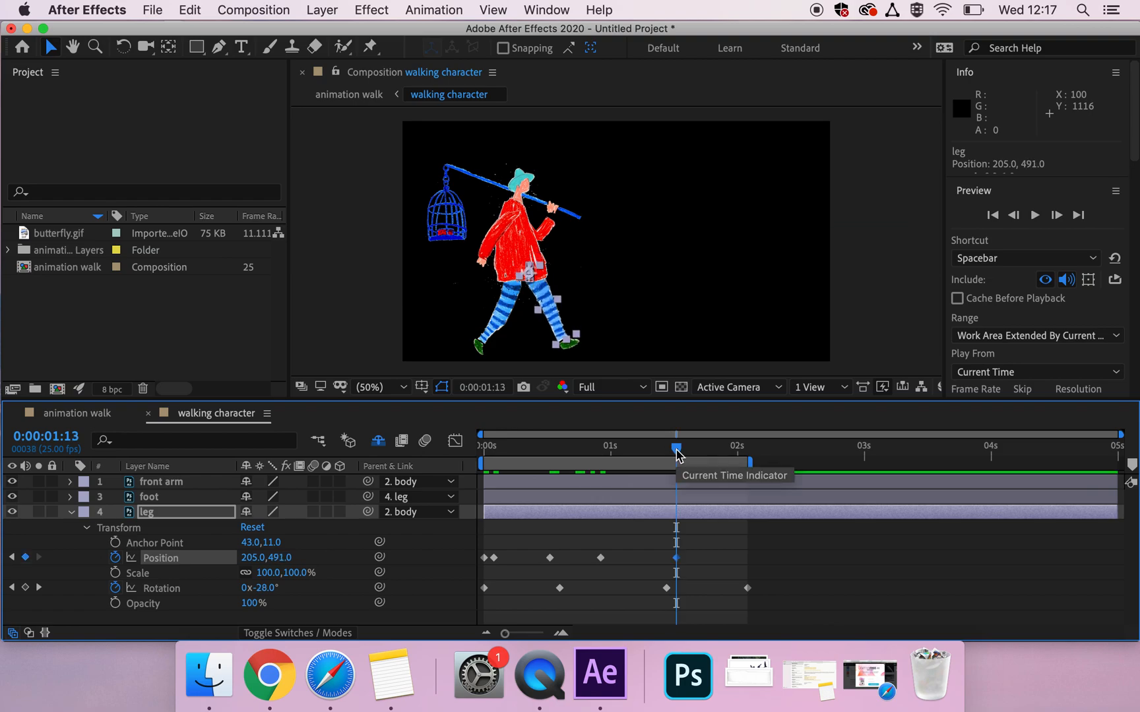
Step: Copy the leg's first position keyframe to 0:00:02:02, in line with the last rotation keyframe
{"action": "left_click_drag", "start_coordinate": [678, 454], "coordinate": [742, 455]}
{"action": "left_click", "coordinate": [484, 558]}
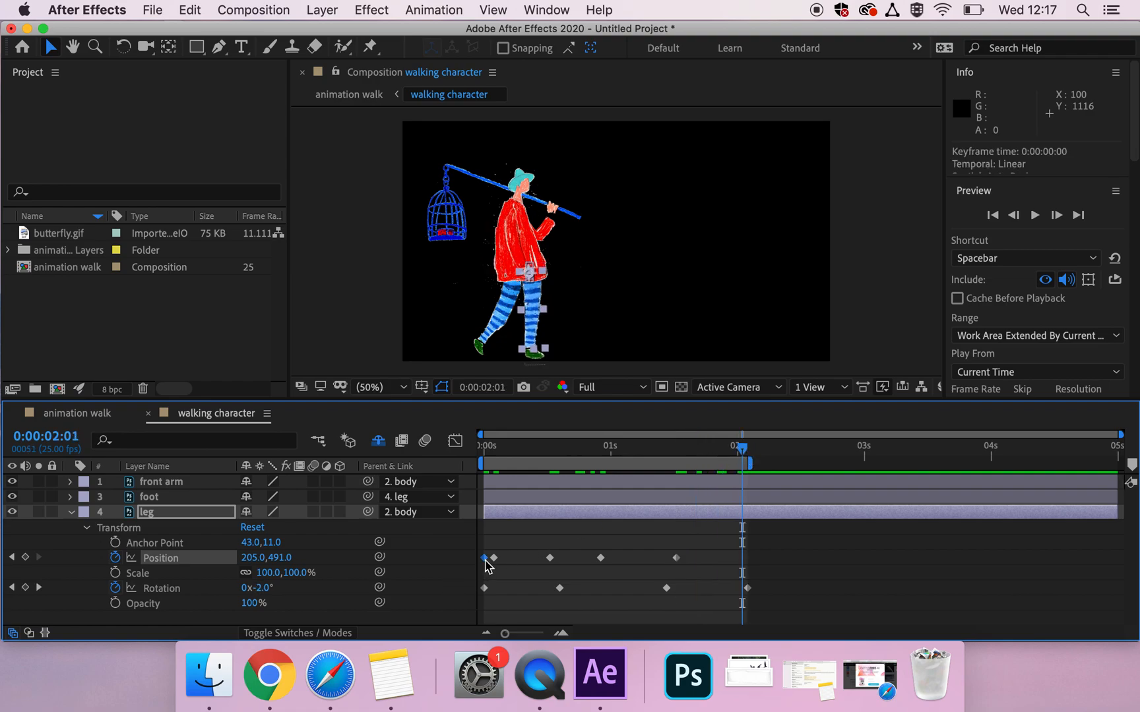
{"action": "key", "text": "super+c"}
{"action": "key", "text": "super+v"}
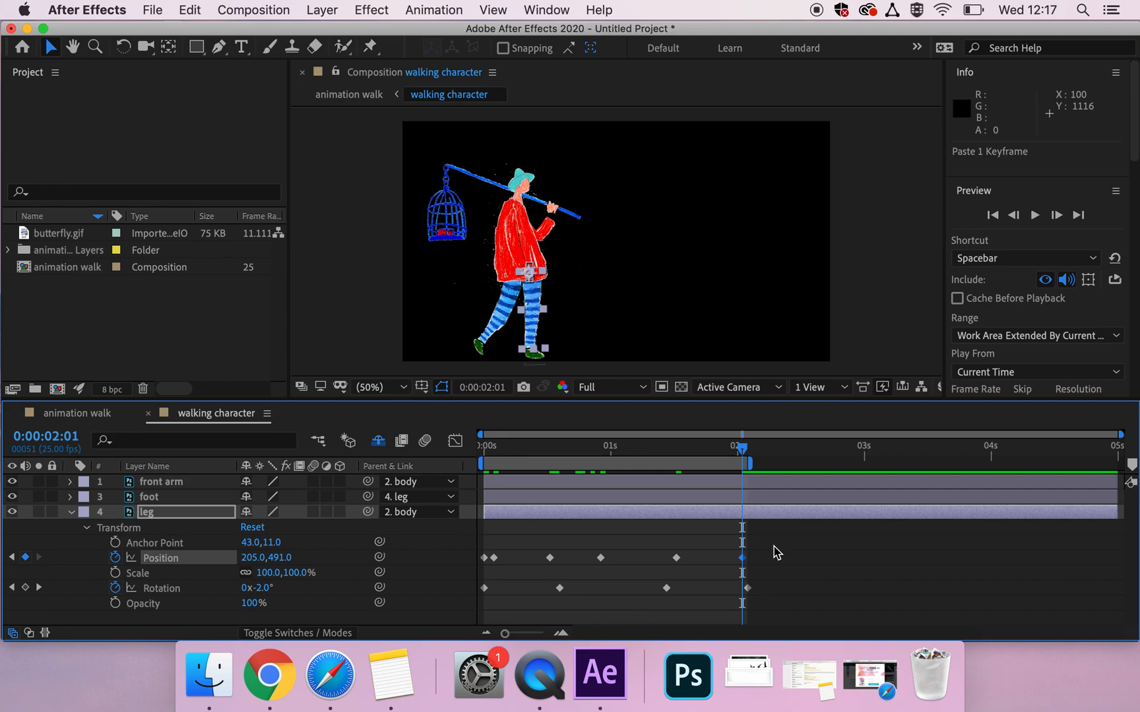
{"action": "left_click_drag", "start_coordinate": [743, 559], "coordinate": [747, 559]}
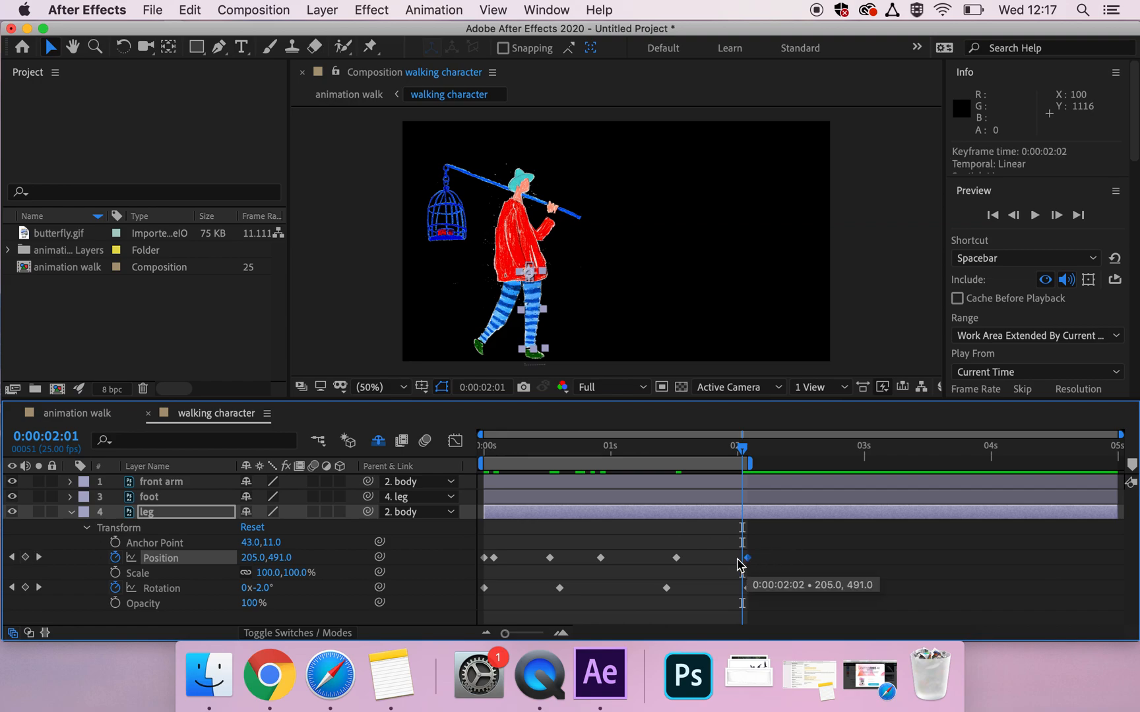
Step: Preview the leg's combined position and rotation animation from 0:00:00:00, then stop playback
{"action": "left_click", "coordinate": [485, 454]}
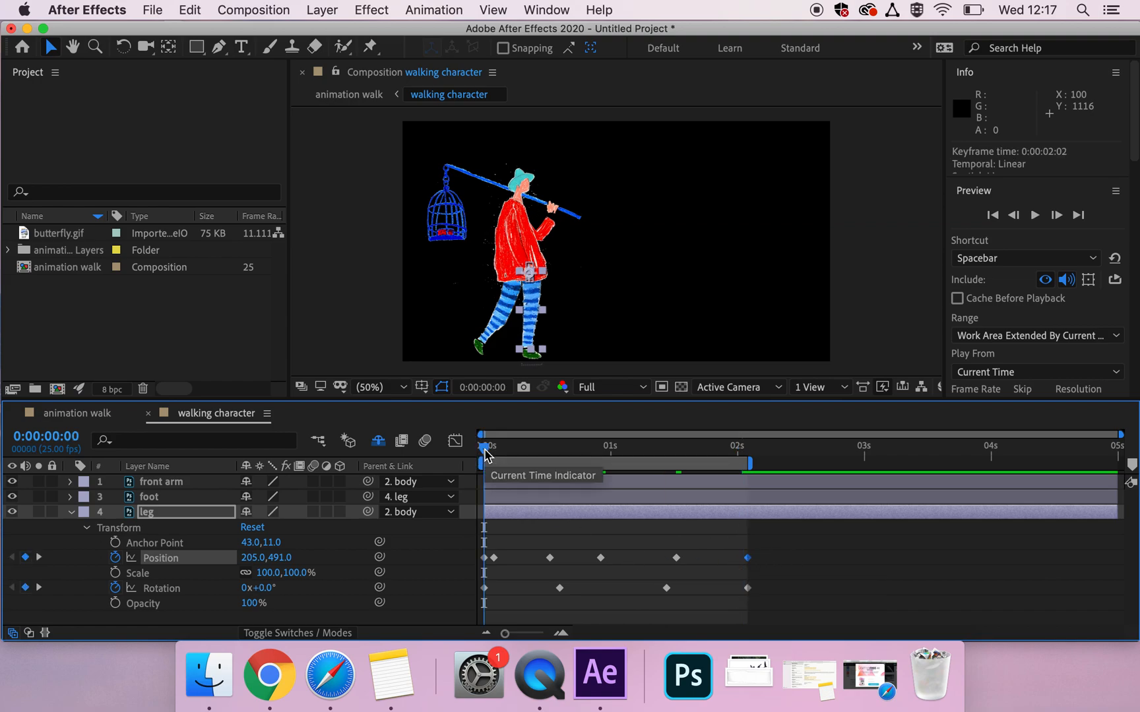
{"action": "key", "text": "space"}
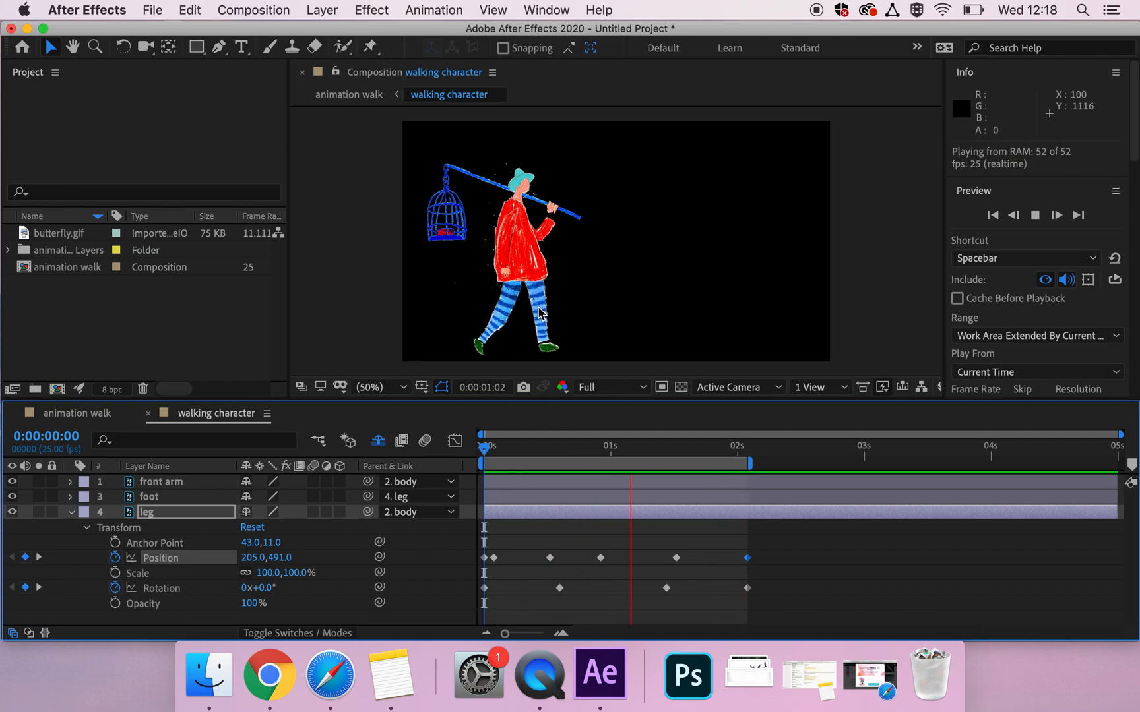
{"action": "key", "text": "space"}
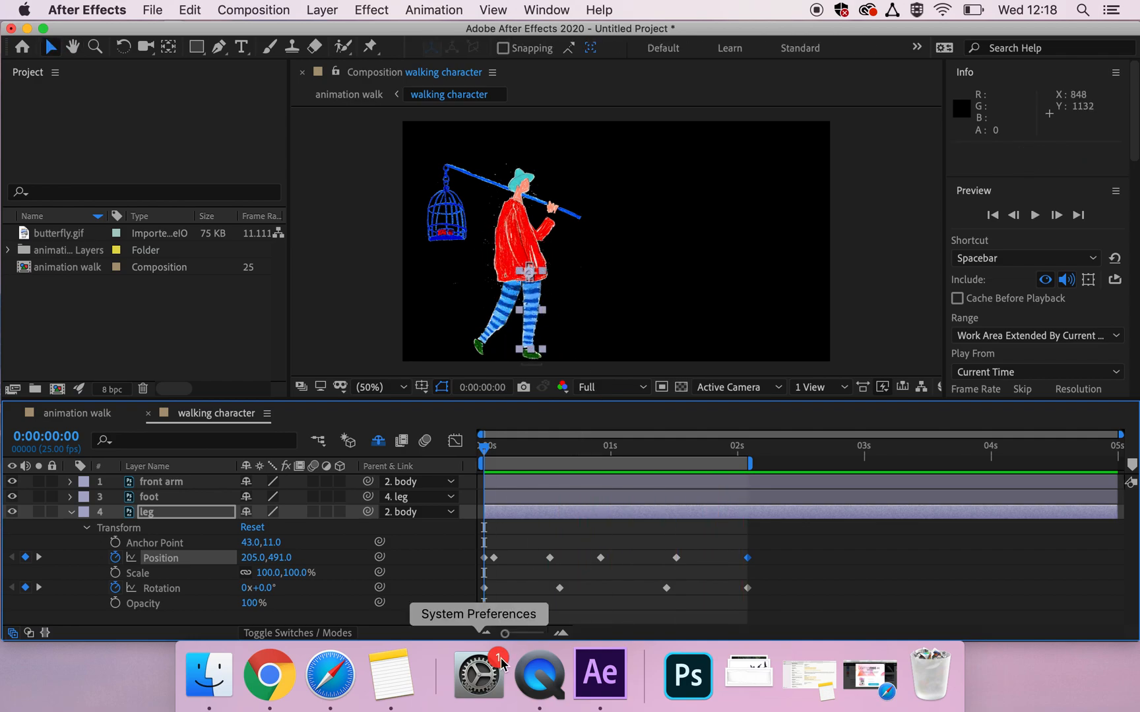